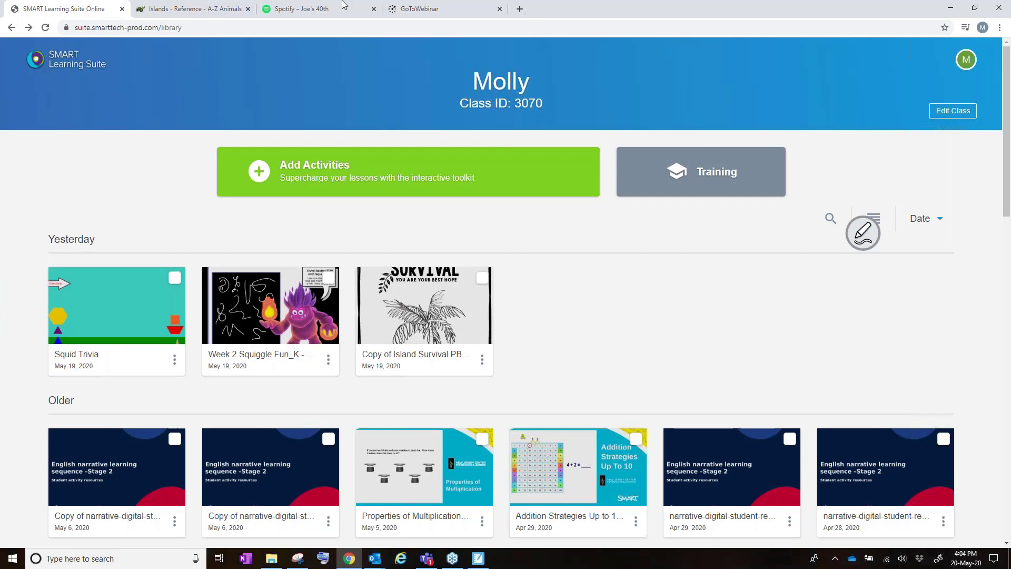
Step: Look through the SMART Learning Suite Online training page, including its lesson creation and launch sections, and return to the lesson library
{"action": "mouse_move", "coordinate": [284, 311]}
{"action": "left_click", "coordinate": [712, 180]}
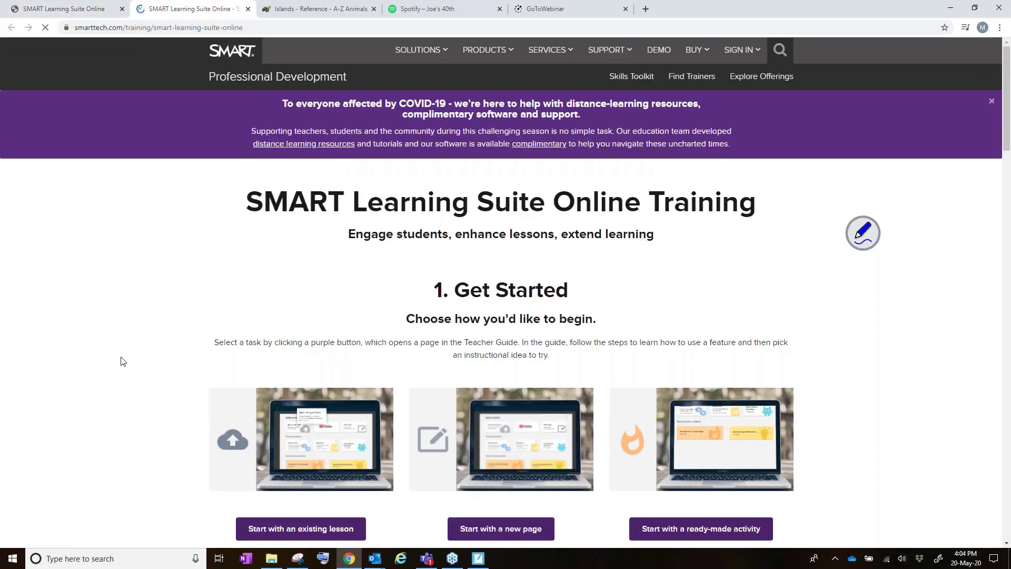
{"action": "scroll", "coordinate": [122, 363], "scroll_direction": "down", "scroll_amount": 3}
{"action": "scroll", "coordinate": [123, 362], "scroll_direction": "down", "scroll_amount": 4}
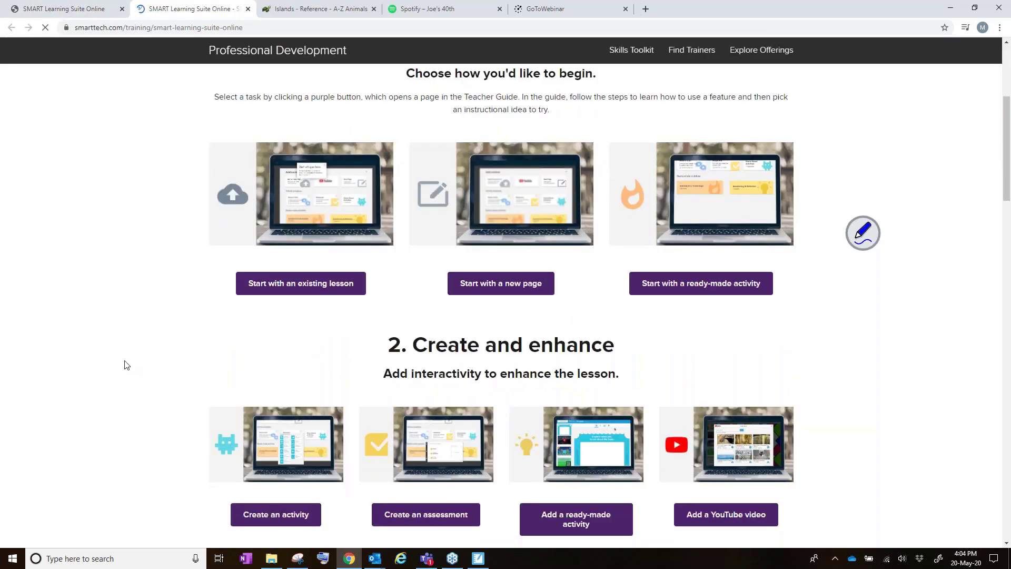
{"action": "scroll", "coordinate": [126, 365], "scroll_direction": "down", "scroll_amount": 13}
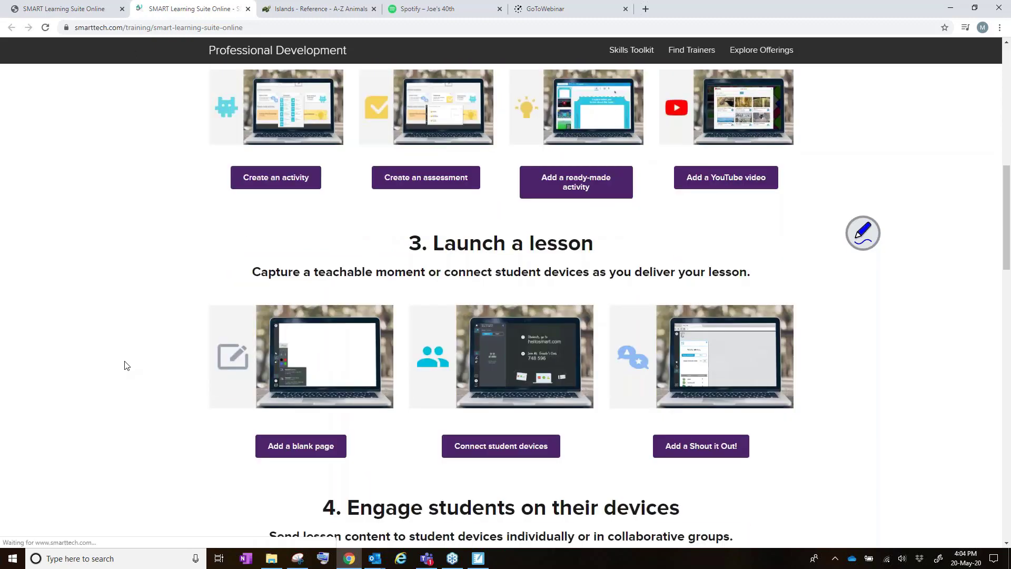
{"action": "scroll", "coordinate": [124, 365], "scroll_direction": "up", "scroll_amount": 20}
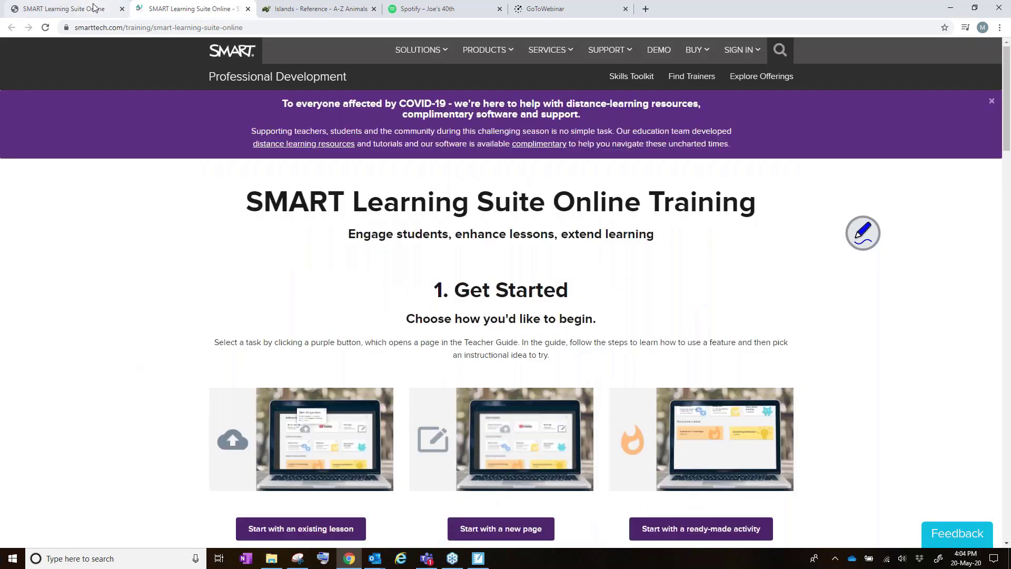
{"action": "left_click", "coordinate": [93, 7]}
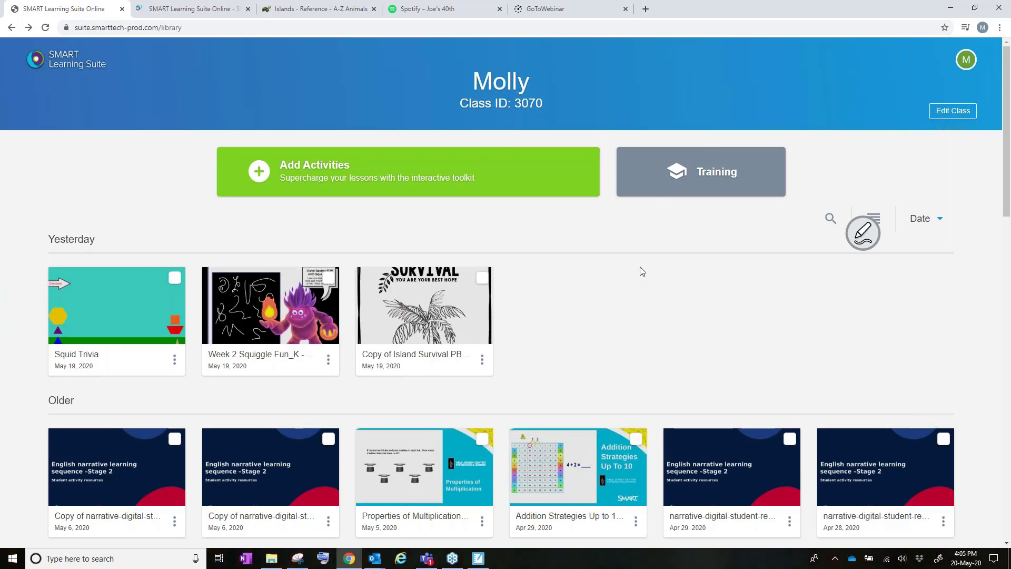
Step: Examine the content types offered for adding activities to a new lesson, and return to the library without choosing one
{"action": "mouse_move", "coordinate": [400, 364]}
{"action": "left_click", "coordinate": [265, 175]}
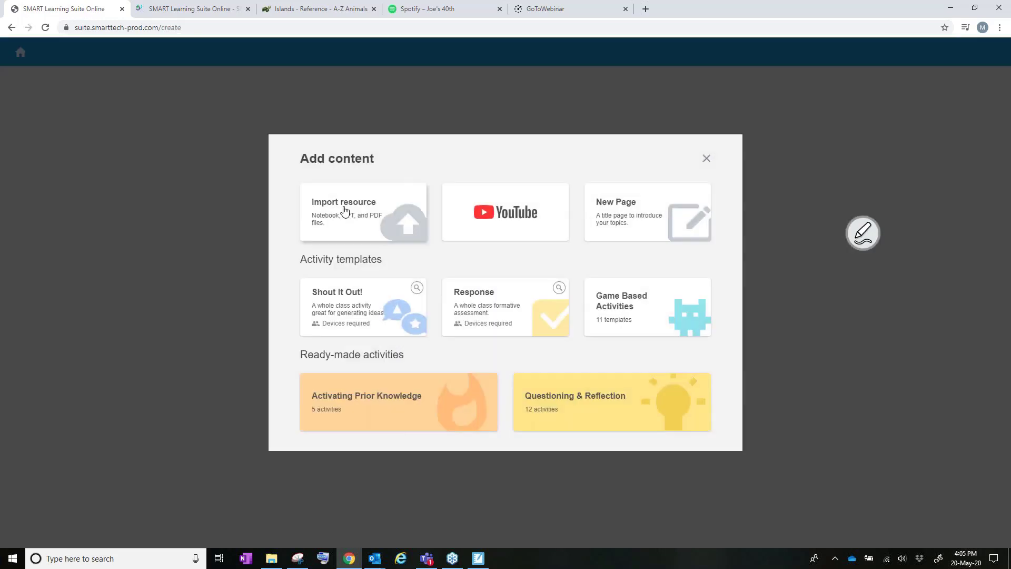
{"action": "left_click", "coordinate": [706, 160]}
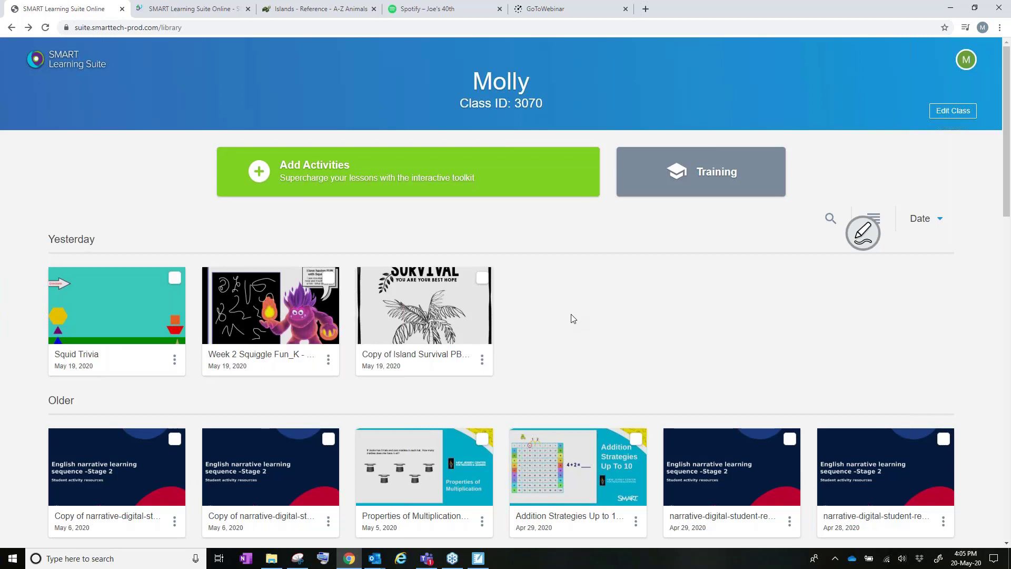
{"action": "left_click", "coordinate": [321, 184]}
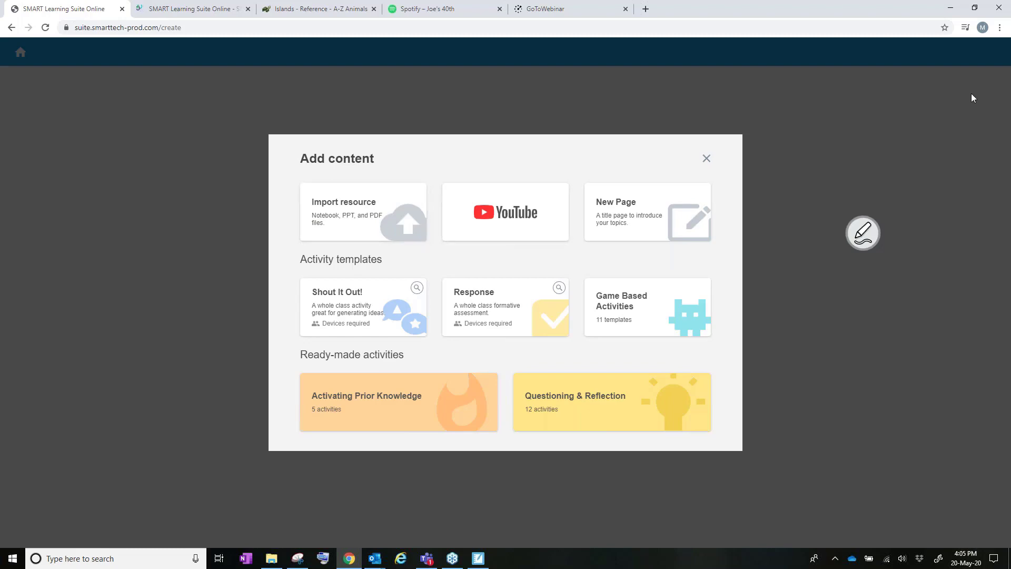
{"action": "left_click", "coordinate": [707, 159]}
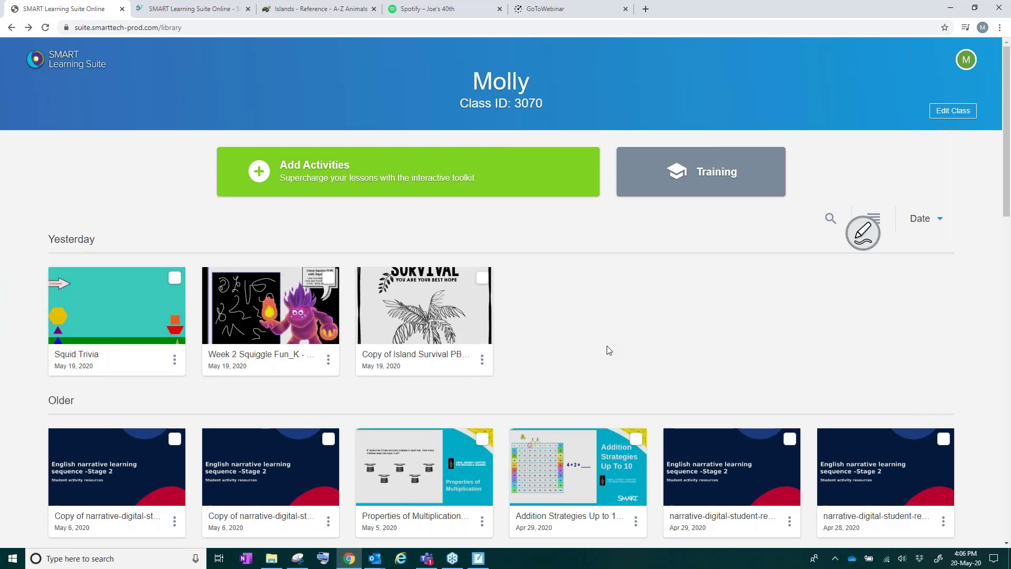
Step: Open the lesson "Copy of Island Survival PBL _ 2" for editing and review its page thumbnails from first to last
{"action": "mouse_move", "coordinate": [453, 315]}
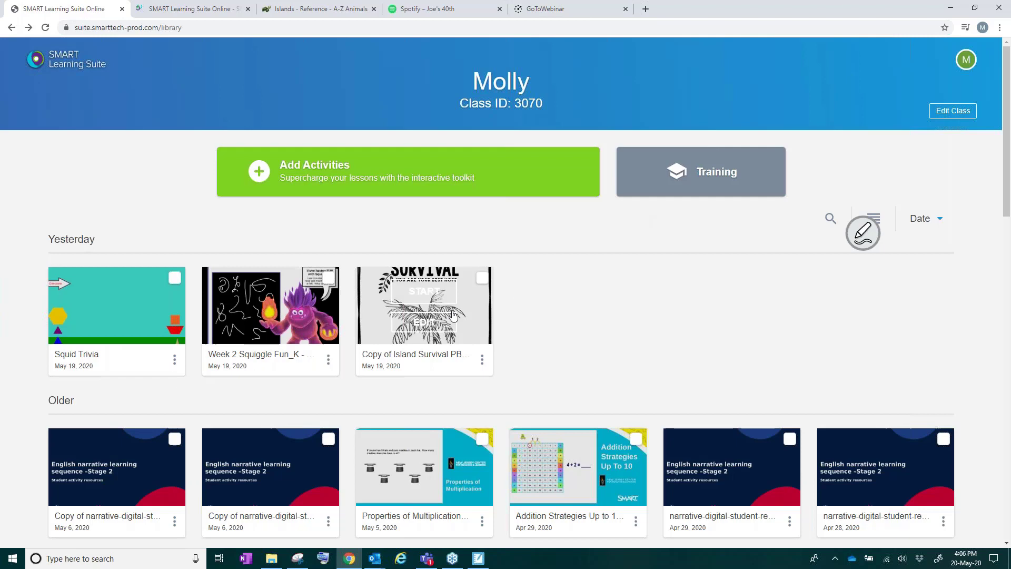
{"action": "left_click", "coordinate": [422, 325]}
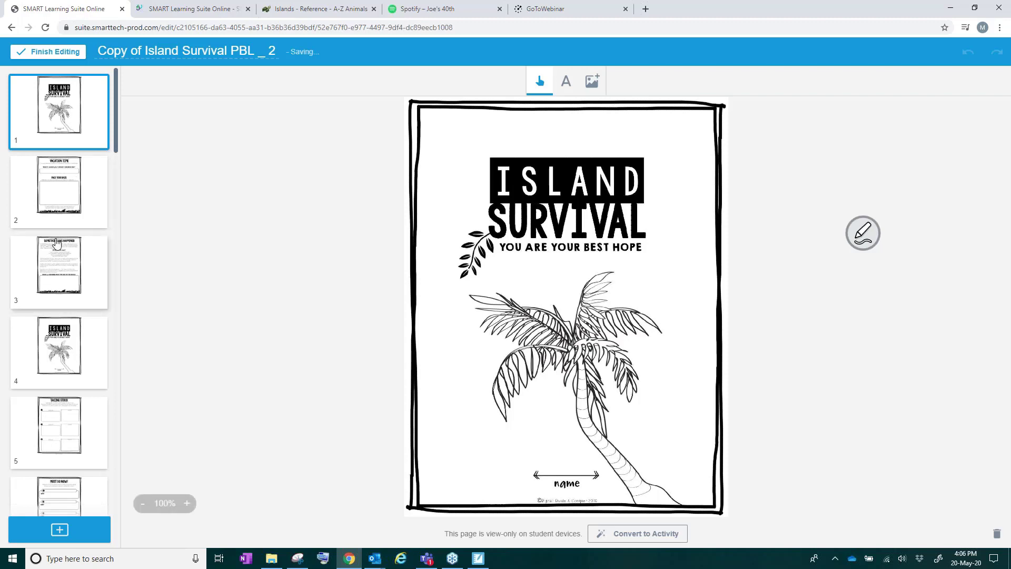
{"action": "scroll", "coordinate": [59, 244], "scroll_direction": "down", "scroll_amount": 4}
{"action": "scroll", "coordinate": [58, 244], "scroll_direction": "down", "scroll_amount": 20}
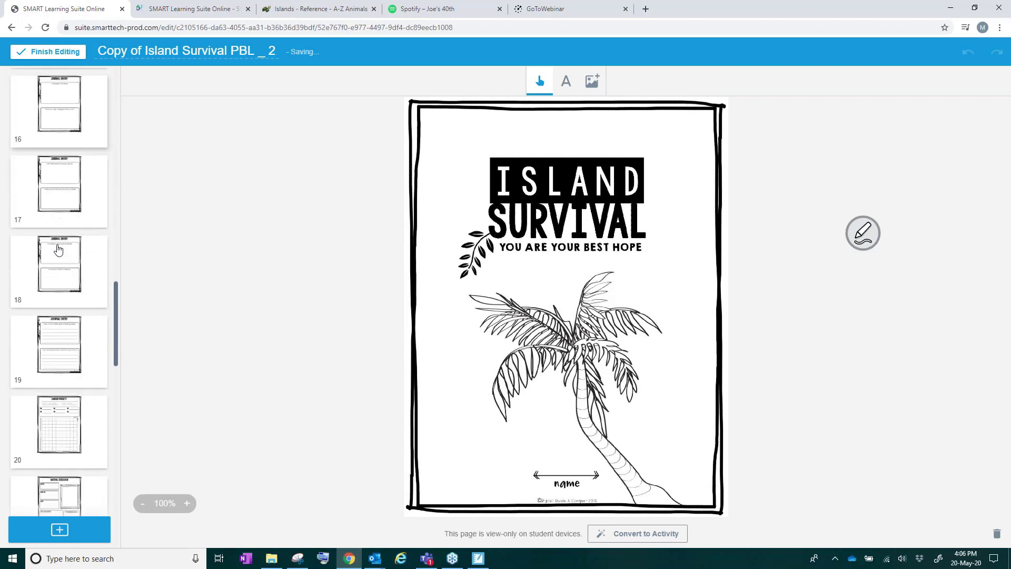
{"action": "scroll", "coordinate": [58, 295], "scroll_direction": "down", "scroll_amount": 13}
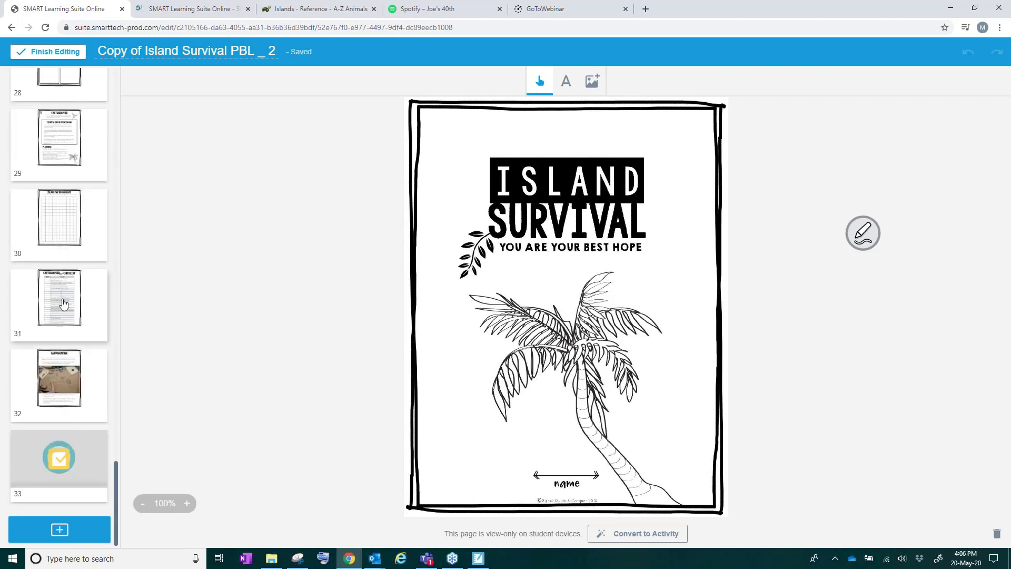
{"action": "scroll", "coordinate": [70, 384], "scroll_direction": "up", "scroll_amount": 3}
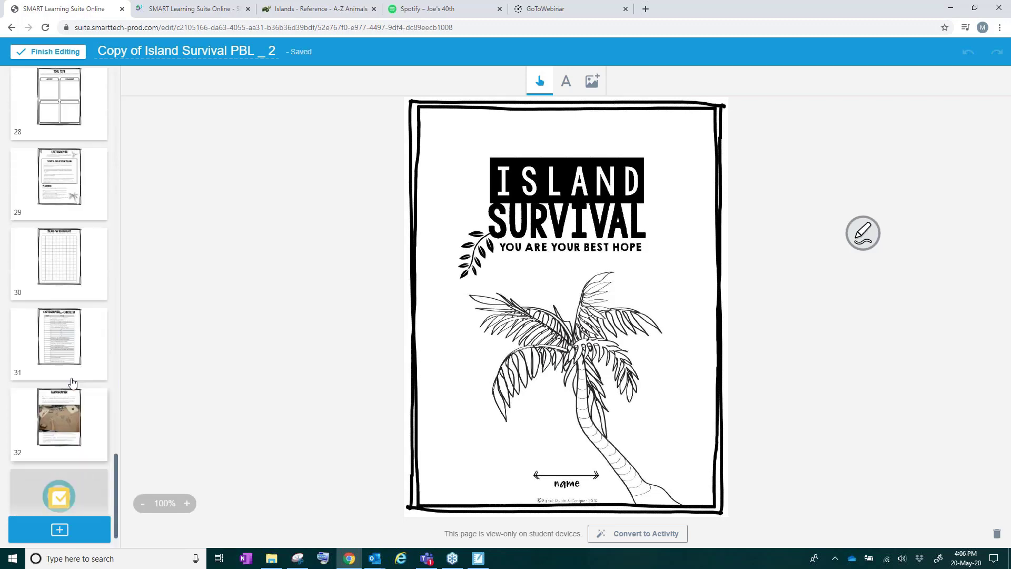
{"action": "scroll", "coordinate": [70, 384], "scroll_direction": "up", "scroll_amount": 13}
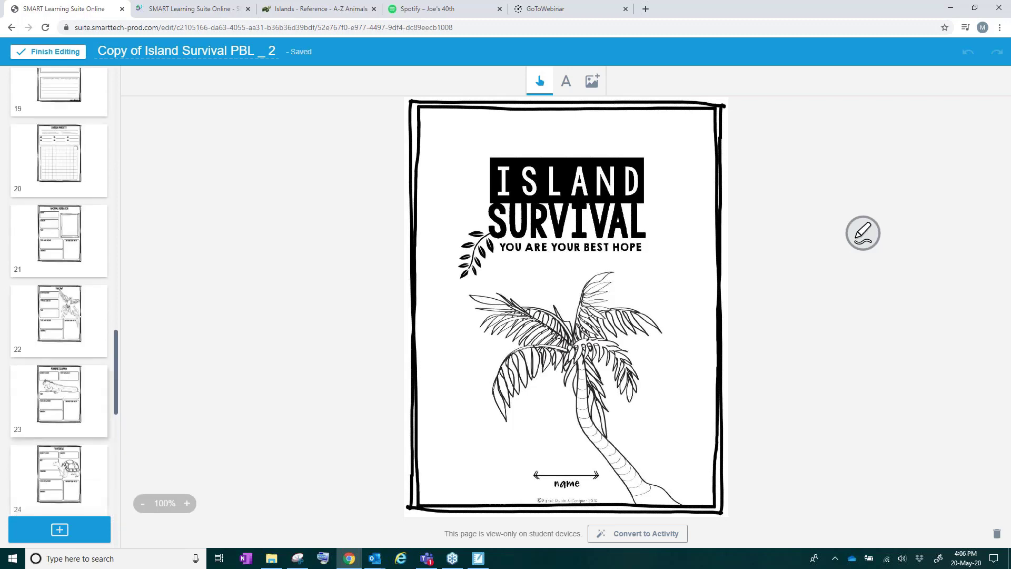
{"action": "scroll", "coordinate": [66, 392], "scroll_direction": "up", "scroll_amount": 20}
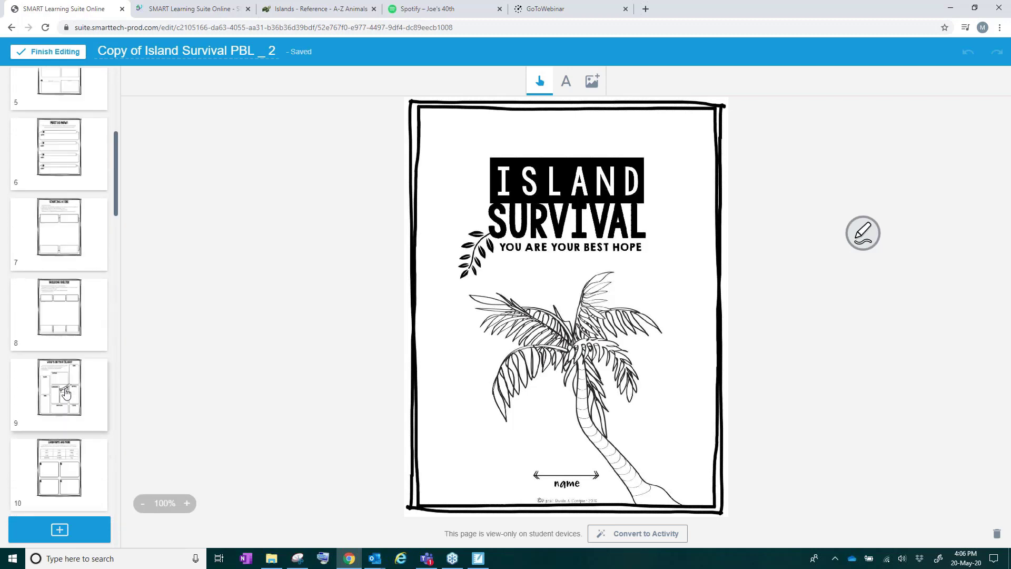
{"action": "scroll", "coordinate": [66, 393], "scroll_direction": "up", "scroll_amount": 2}
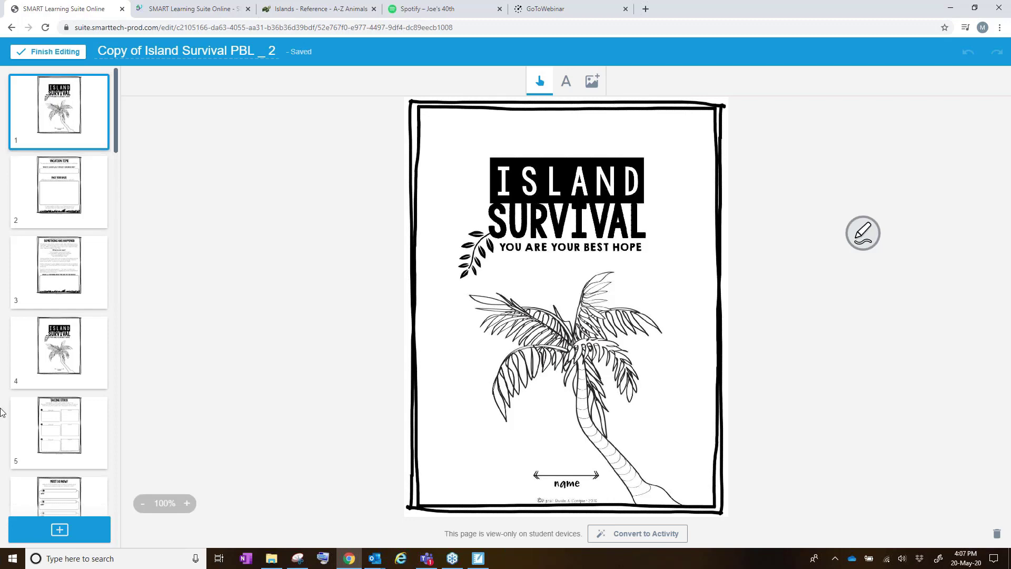
Step: Start adding a YouTube video to the Island Survival lesson and search for "bear grylls survival school"
{"action": "left_click", "coordinate": [60, 531]}
{"action": "left_click", "coordinate": [87, 523]}
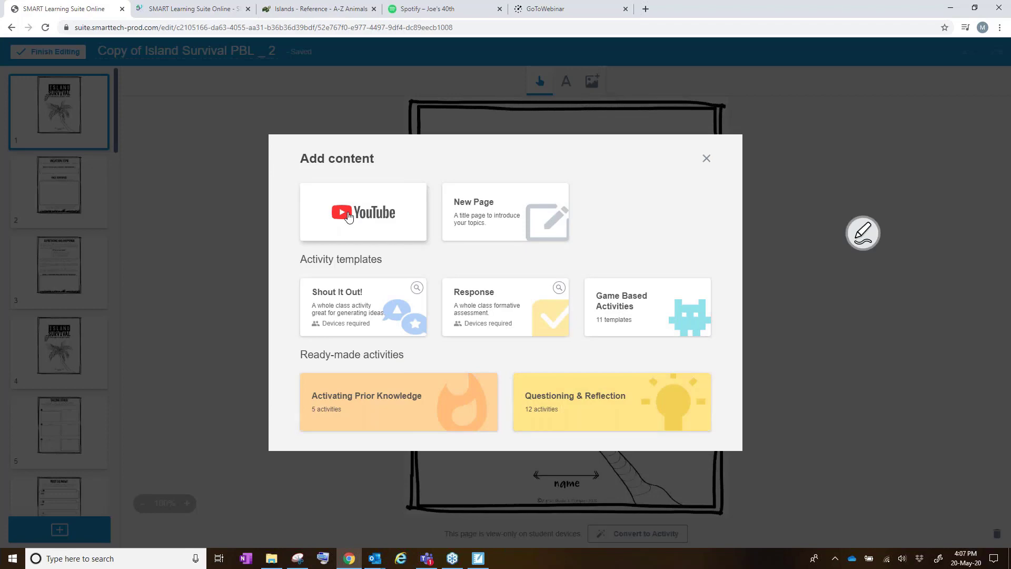
{"action": "left_click", "coordinate": [348, 217]}
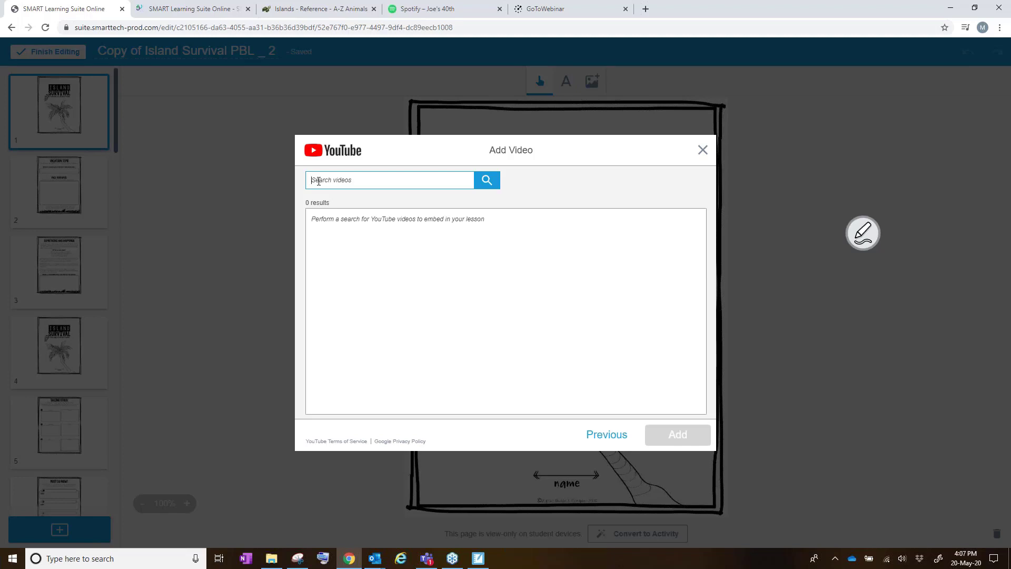
{"action": "type", "text": "bear g"}
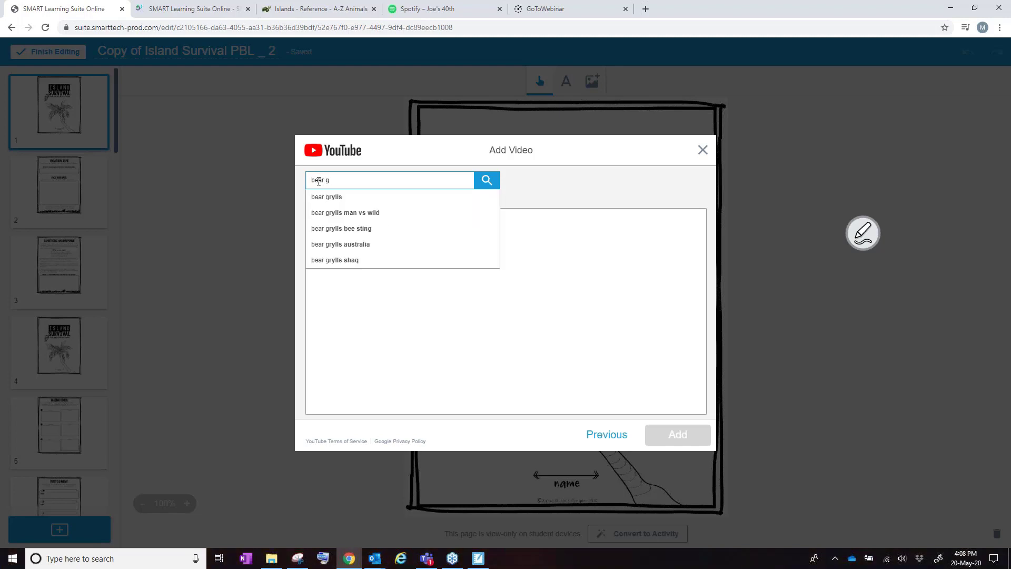
{"action": "type", "text": "rylls"}
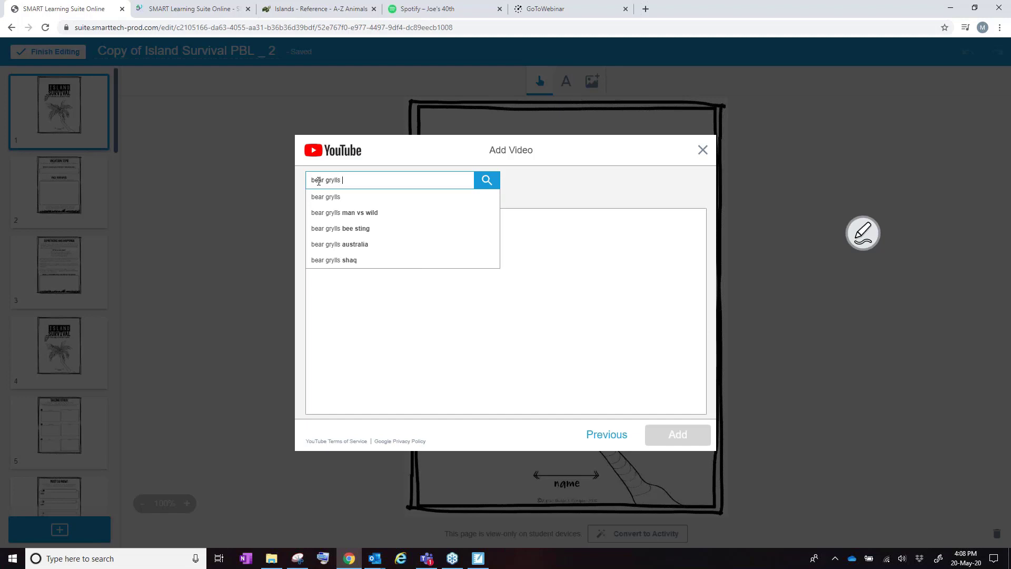
{"action": "type", "text": " surv"}
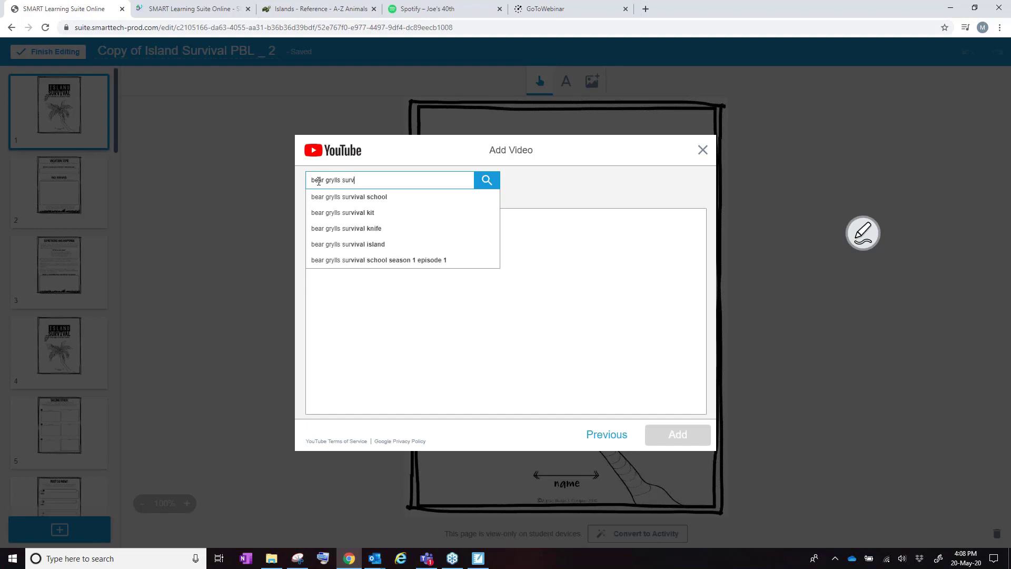
{"action": "type", "text": "ival school"}
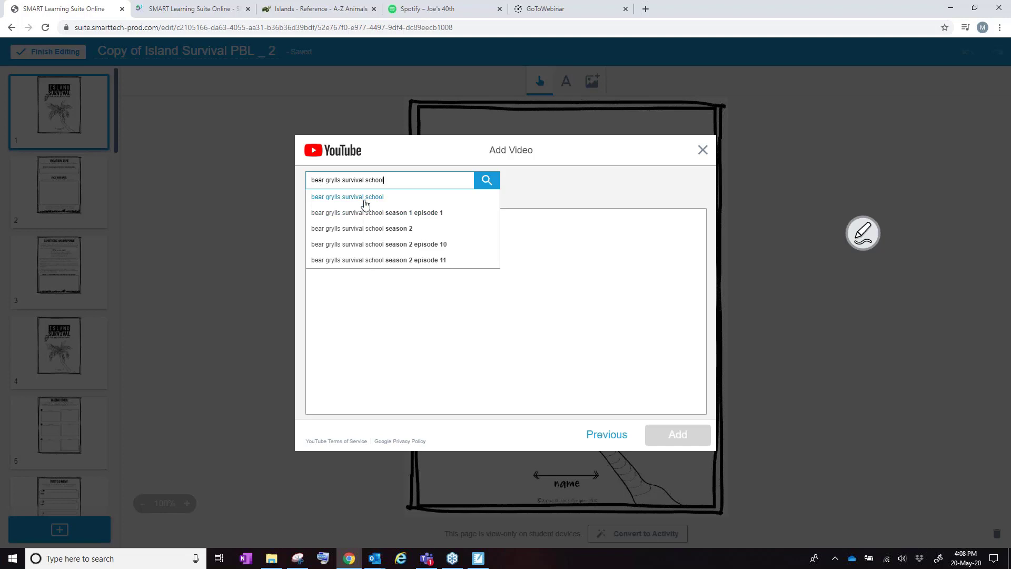
{"action": "left_click", "coordinate": [334, 197]}
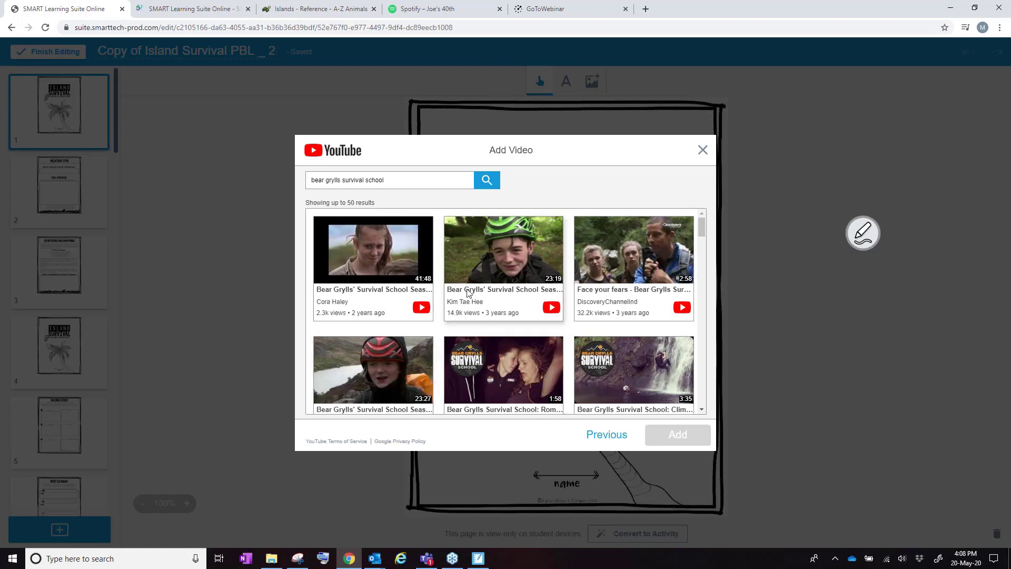
Step: Add the 3:35 waterfall-climbing Bear Grylls Survival School video after the cover page and display its new page
{"action": "scroll", "coordinate": [592, 325], "scroll_direction": "down", "scroll_amount": 1}
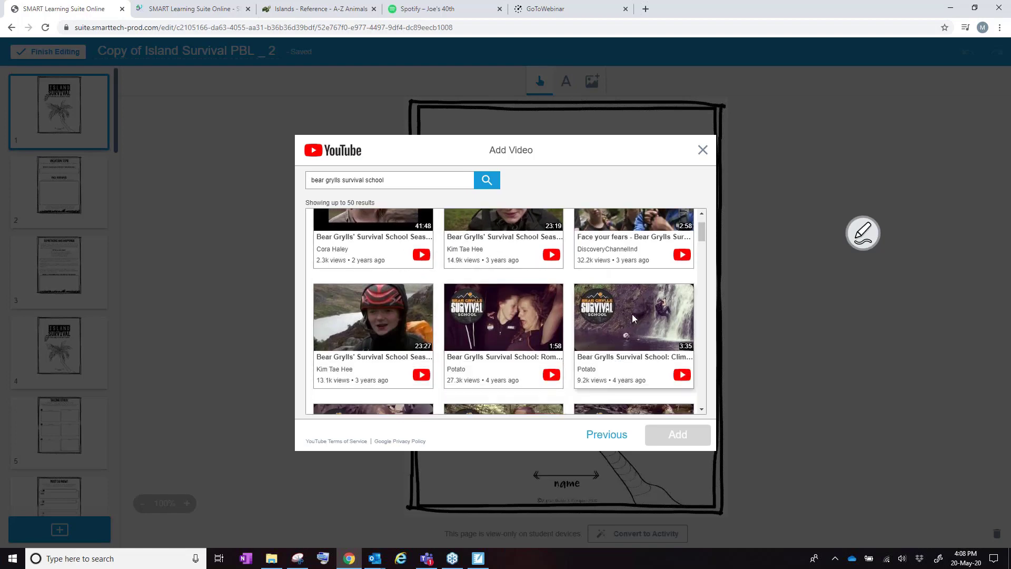
{"action": "left_click", "coordinate": [623, 380]}
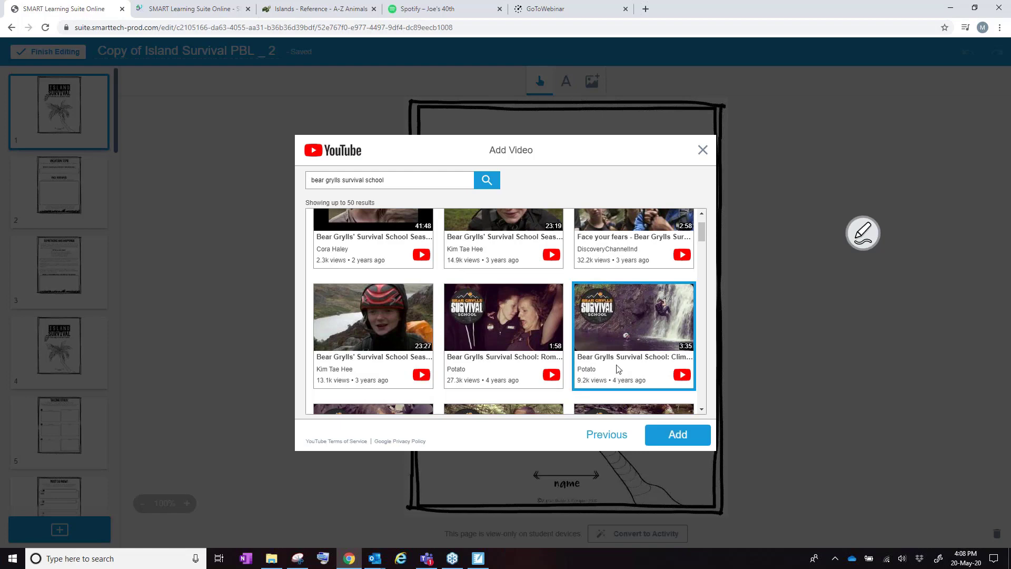
{"action": "left_click", "coordinate": [669, 436]}
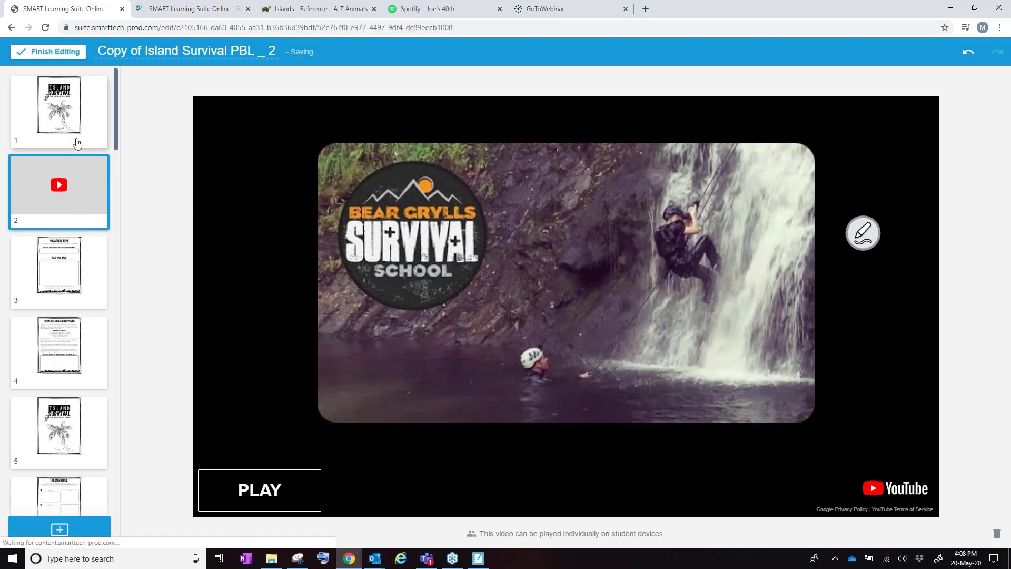
{"action": "left_click", "coordinate": [74, 138]}
{"action": "left_click", "coordinate": [79, 193]}
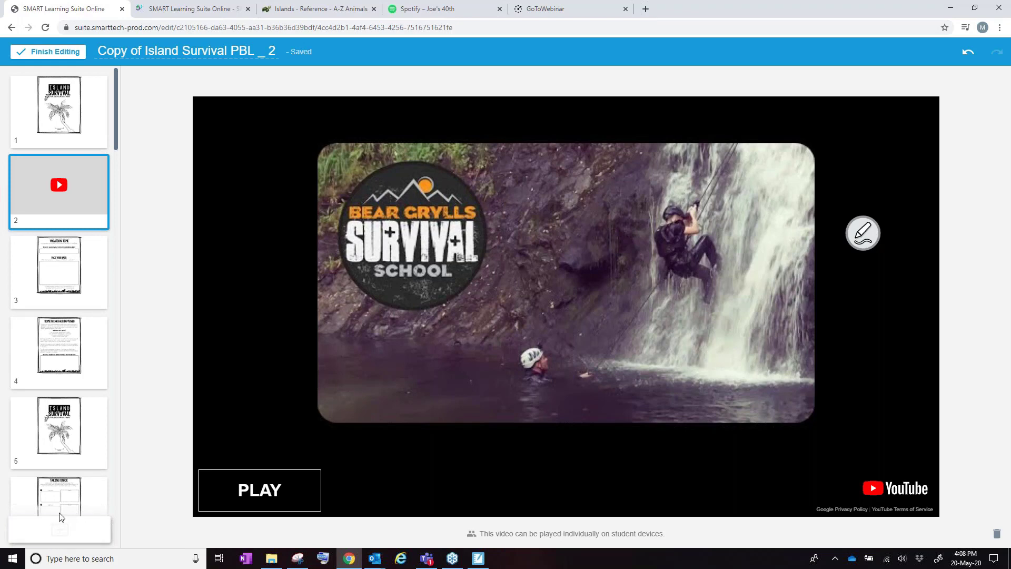
Step: Add the Entrance Ticket handout from the Activating Prior Knowledge ready-made activities after the video page
{"action": "left_click", "coordinate": [57, 531]}
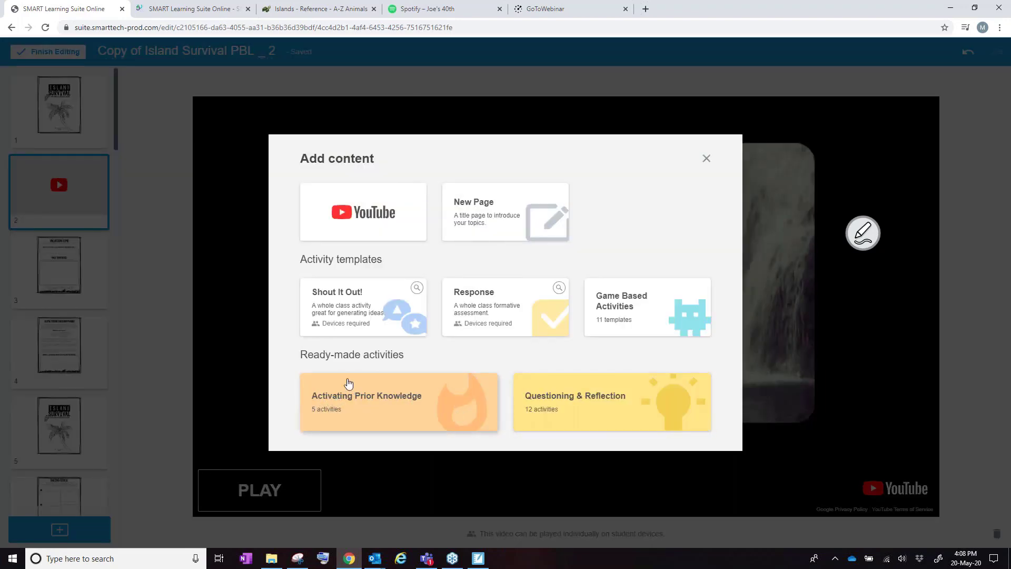
{"action": "left_click", "coordinate": [393, 407]}
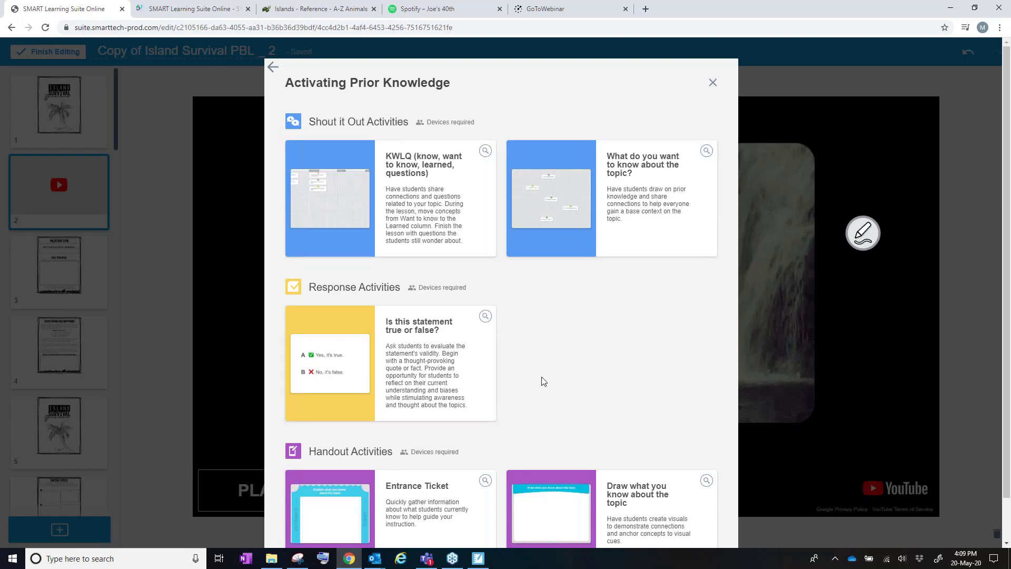
{"action": "scroll", "coordinate": [379, 506], "scroll_direction": "down", "scroll_amount": 1}
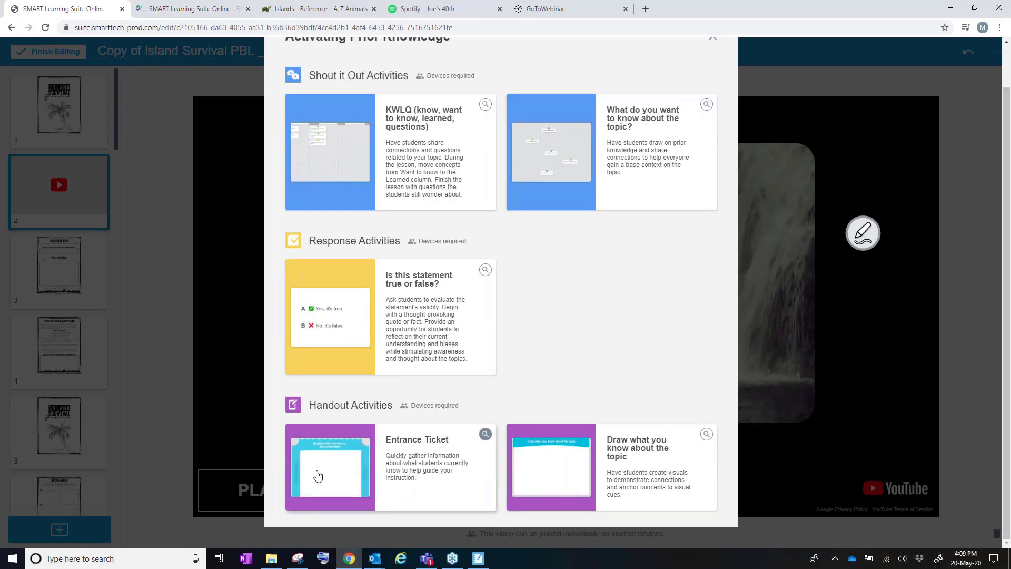
{"action": "left_click", "coordinate": [384, 473]}
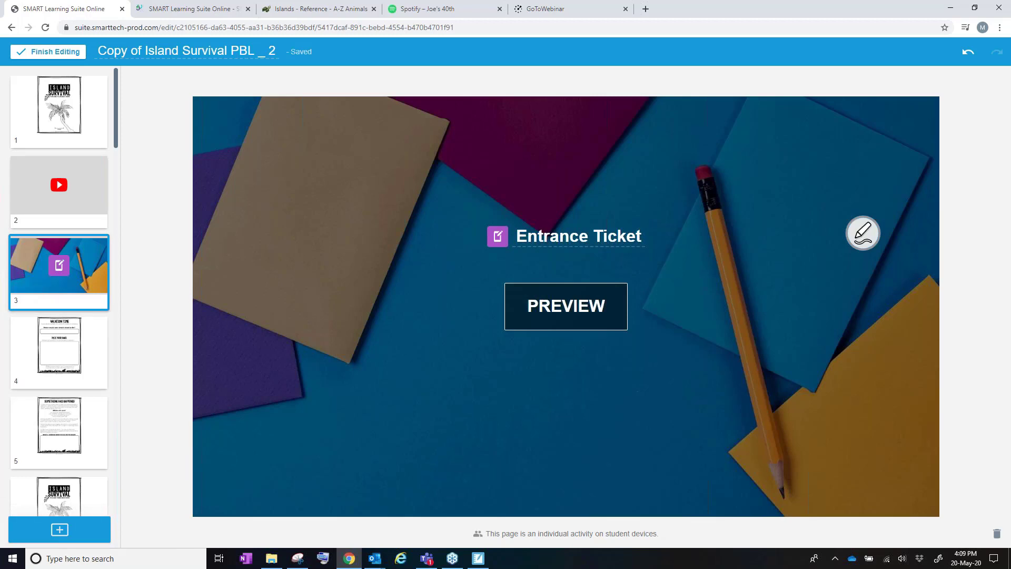
Step: Leave the content choices without adding anything more and open the Vacation Time page, page 4
{"action": "left_click", "coordinate": [60, 530]}
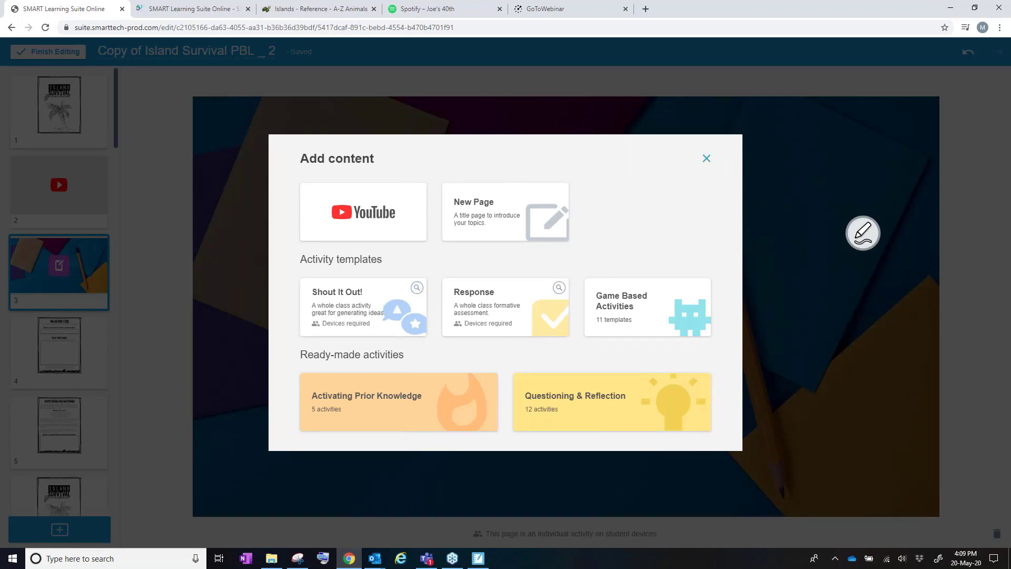
{"action": "left_click", "coordinate": [704, 159]}
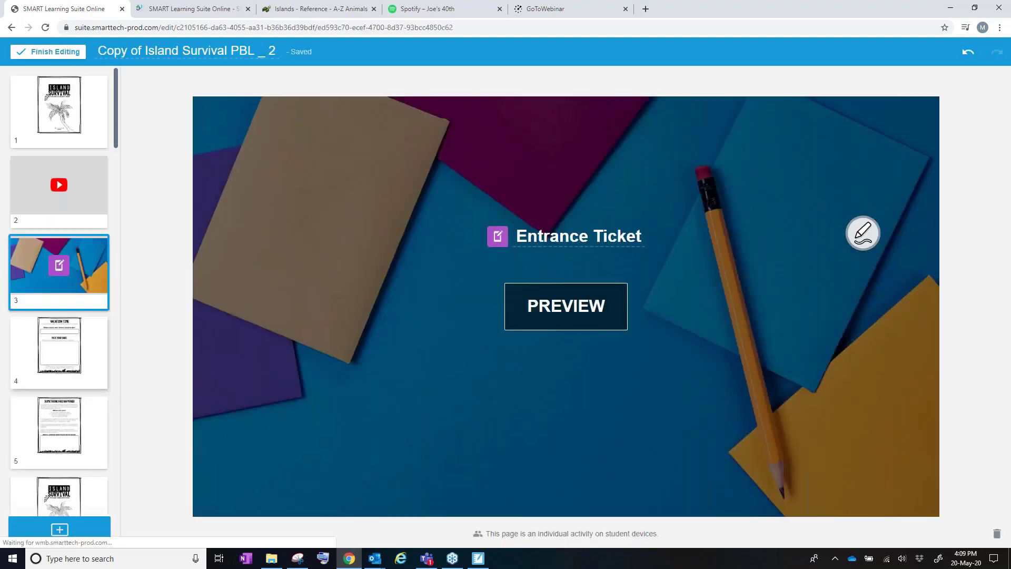
{"action": "left_click", "coordinate": [60, 366]}
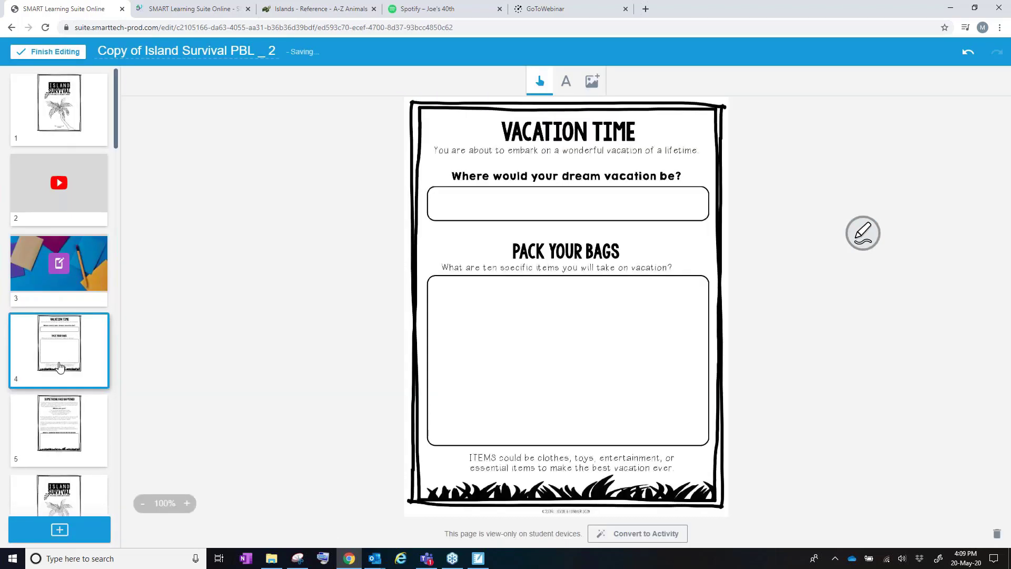
Step: Convert the Vacation Time page into an individual Handout activity and title it "Packing for your holiday"
{"action": "scroll", "coordinate": [60, 366], "scroll_direction": "down", "scroll_amount": 3}
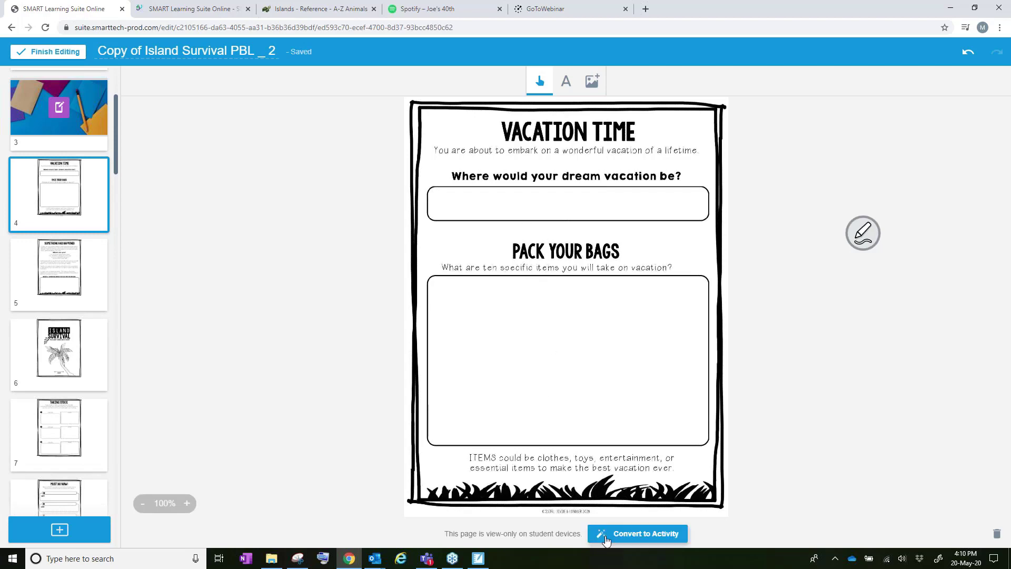
{"action": "left_click", "coordinate": [633, 535]}
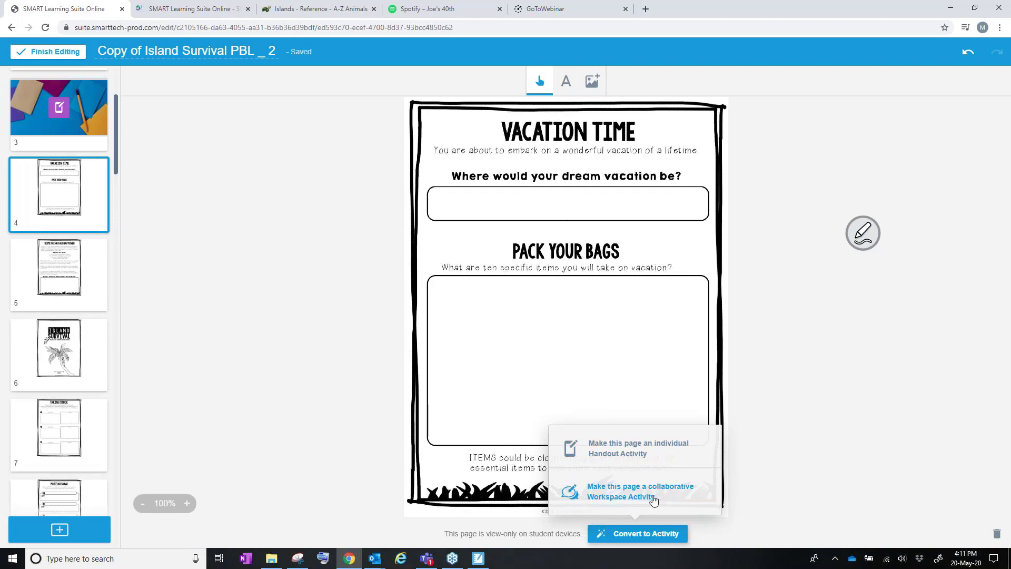
{"action": "left_click", "coordinate": [625, 446]}
{"action": "double_click", "coordinate": [613, 234]}
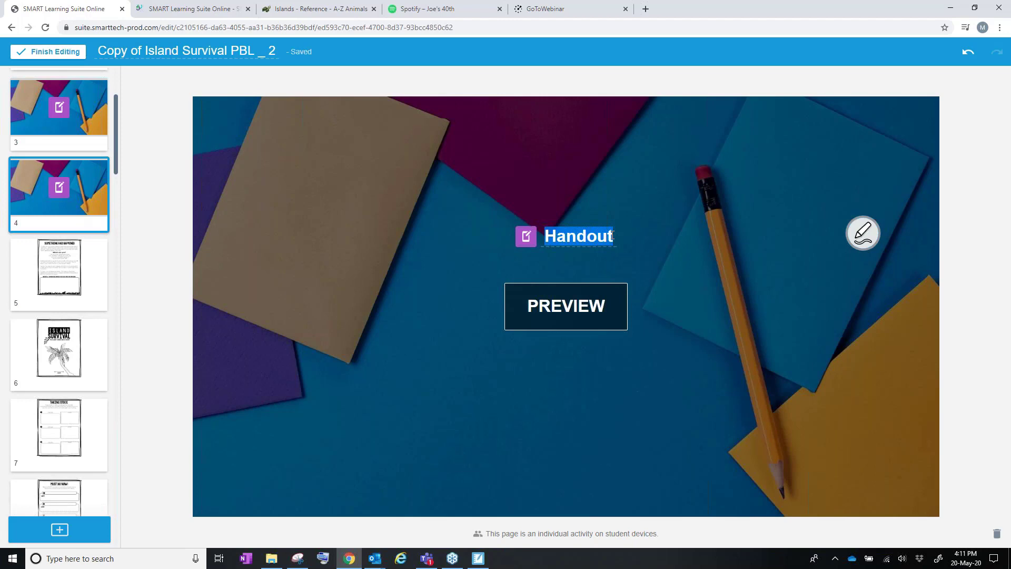
{"action": "type", "text": "Pack"}
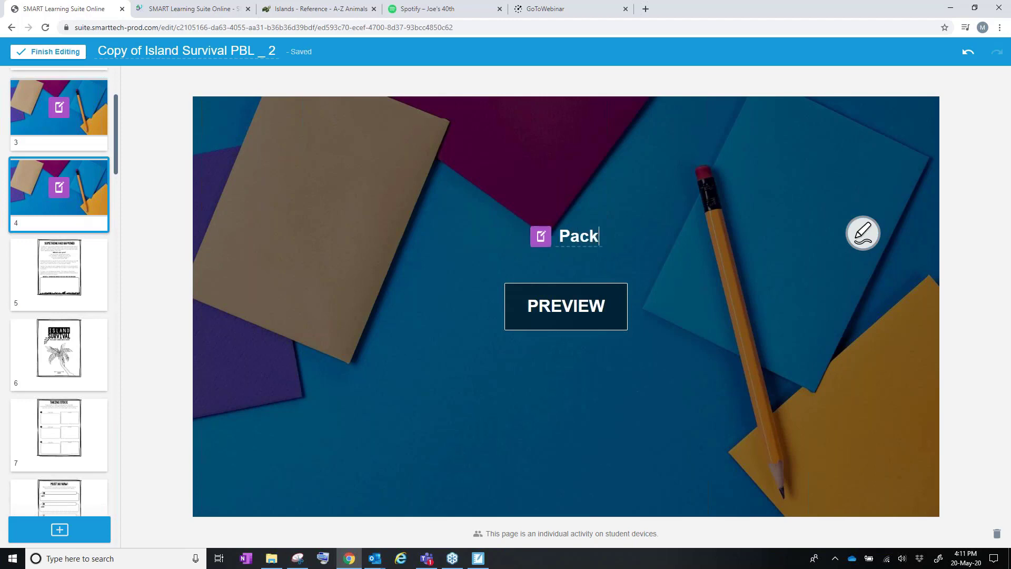
{"action": "type", "text": "ing for your "}
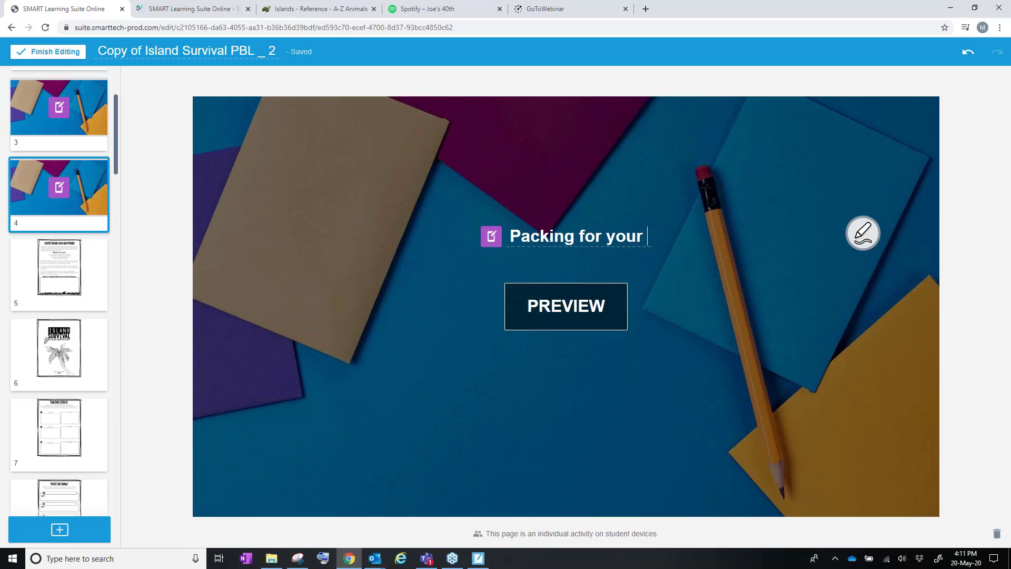
{"action": "type", "text": "holiday"}
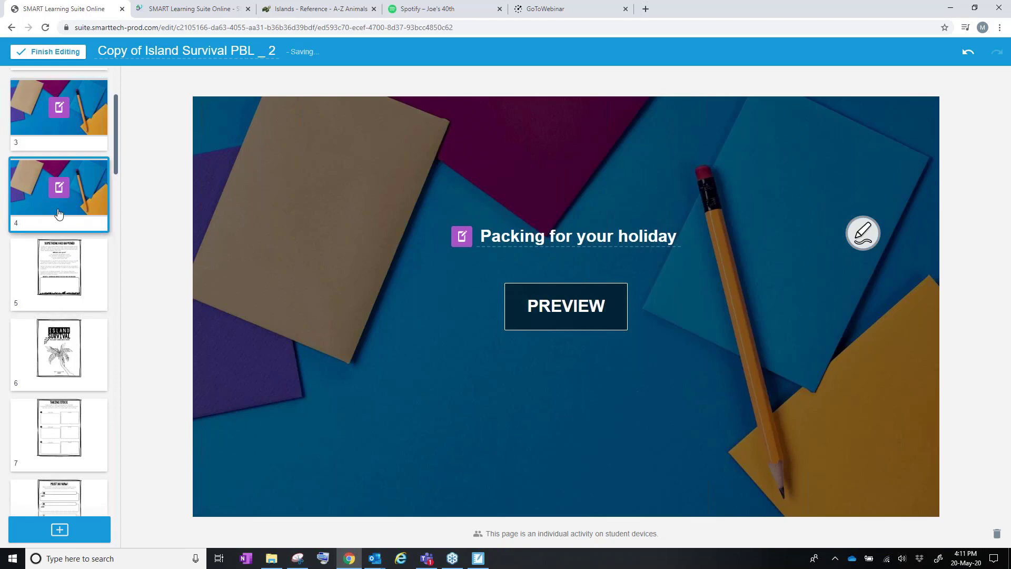
Step: Add a new title page directly after the packing handout, without adding any further content
{"action": "left_click", "coordinate": [58, 531]}
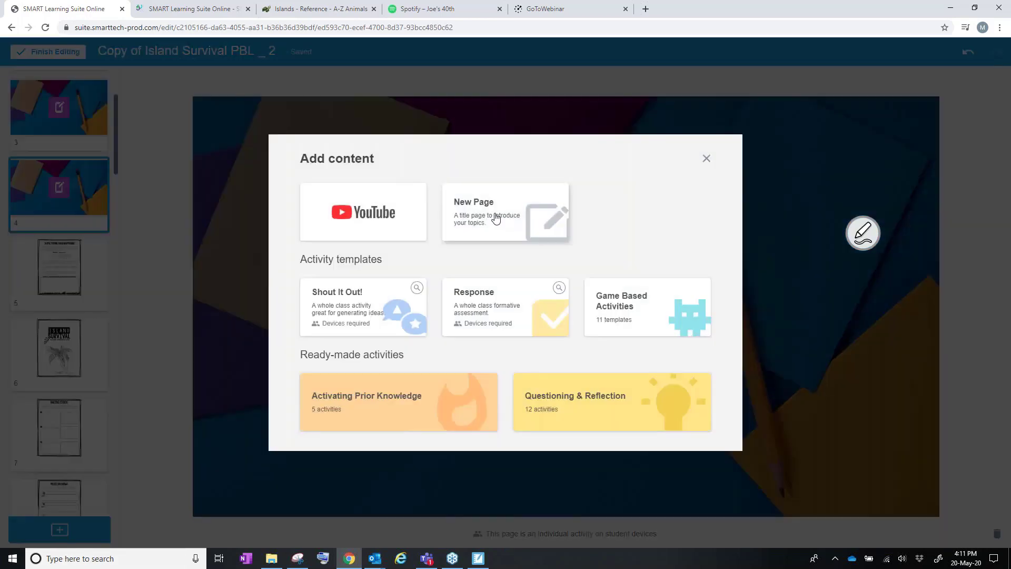
{"action": "left_click", "coordinate": [495, 219]}
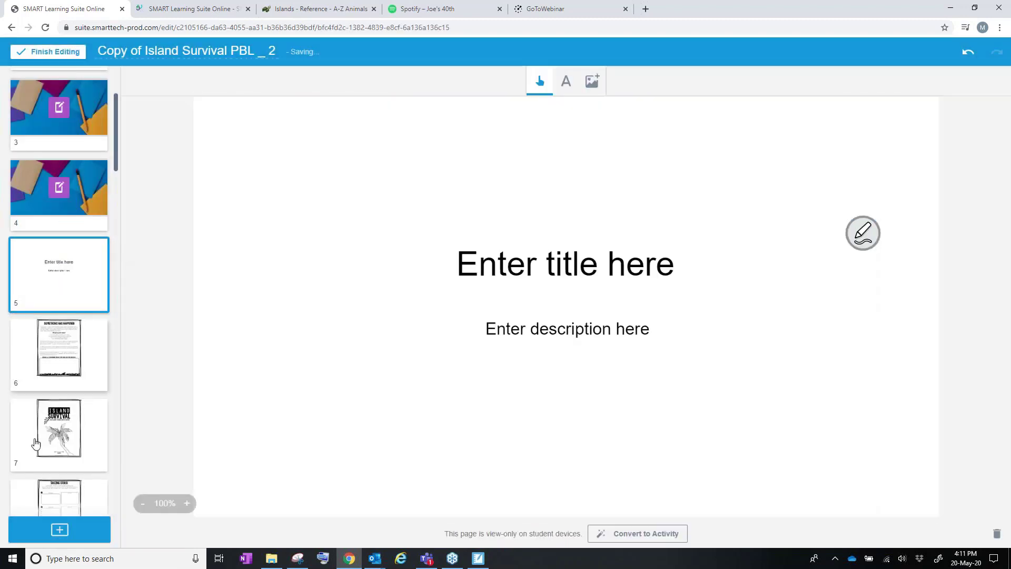
{"action": "left_click", "coordinate": [59, 529]}
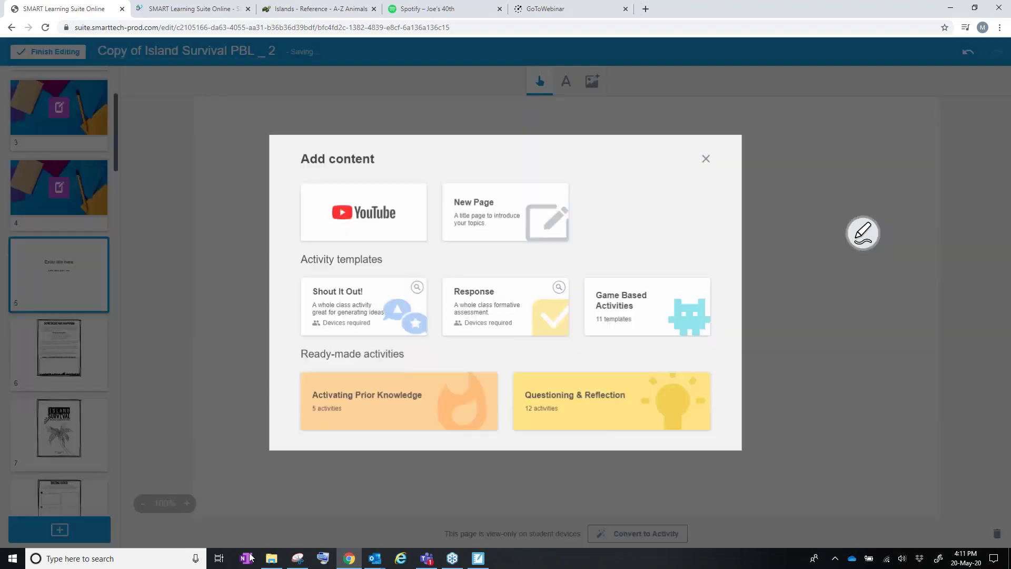
{"action": "left_click", "coordinate": [706, 159]}
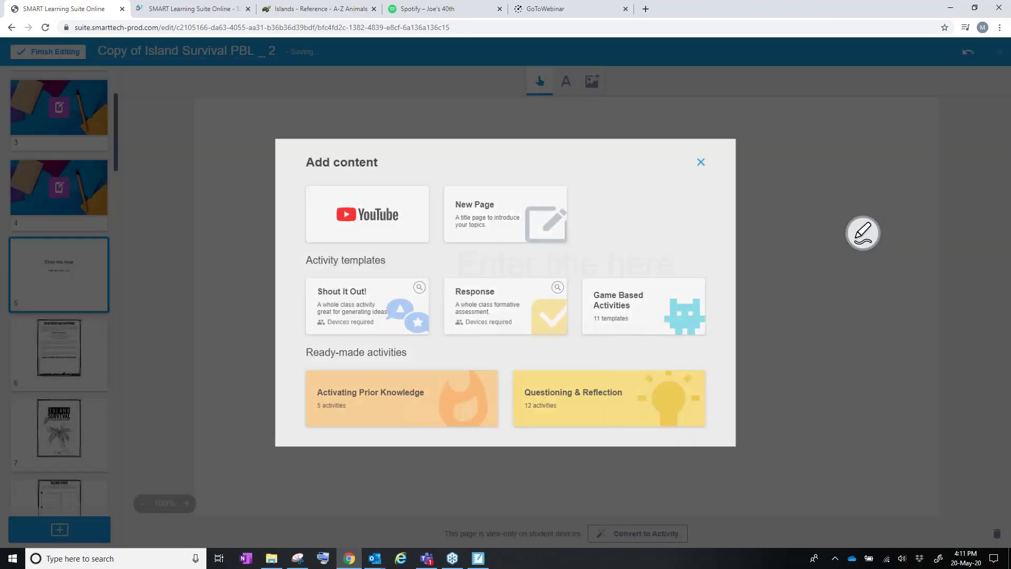
Step: Replace the placeholder title on the new page 5 with "Packing for your holiday cont."
{"action": "left_click", "coordinate": [675, 263]}
{"action": "left_click", "coordinate": [664, 267]}
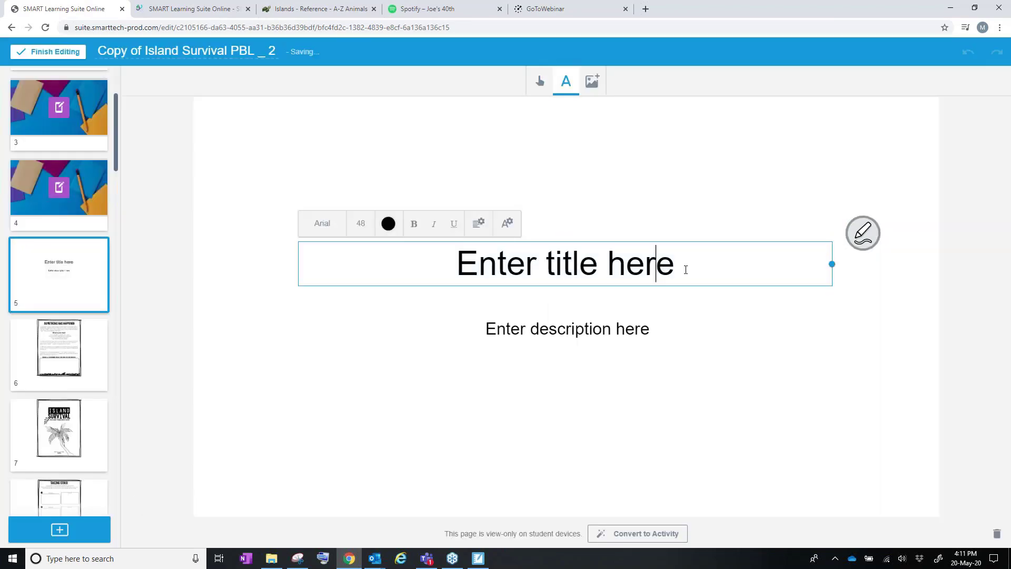
{"action": "left_click_drag", "start_coordinate": [682, 265], "coordinate": [365, 263]}
{"action": "type", "text": "Pack"}
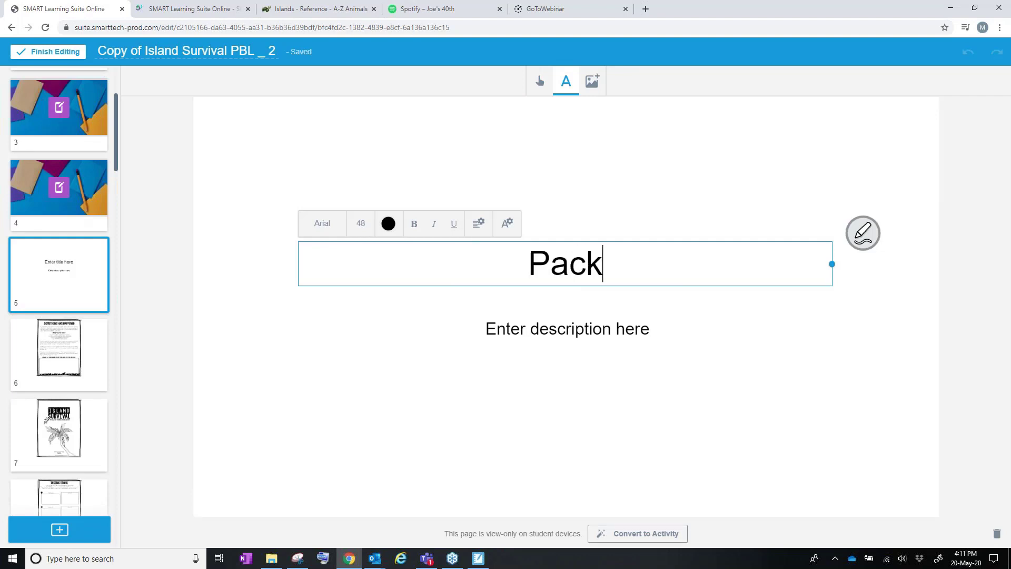
{"action": "type", "text": "ing for your "}
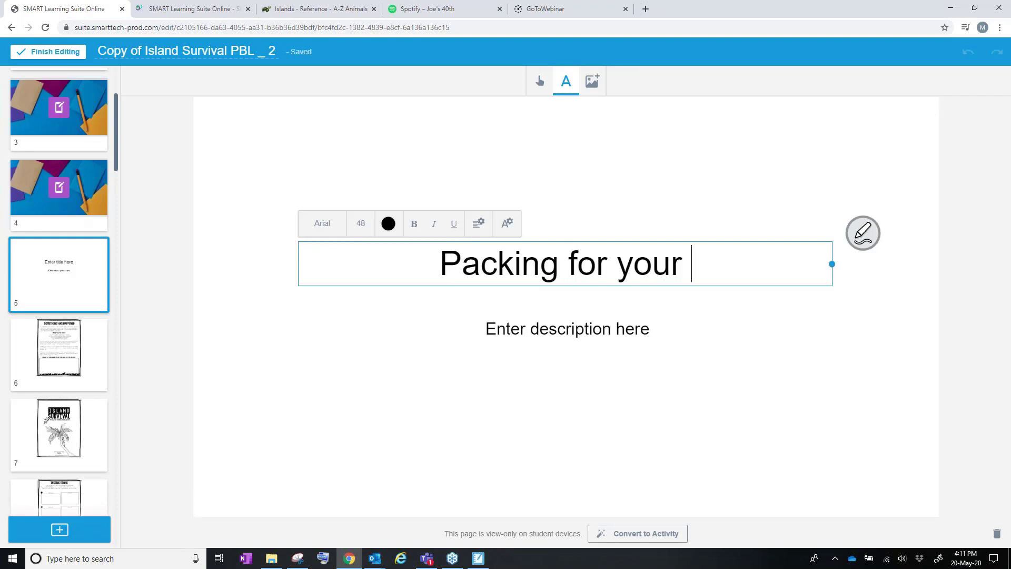
{"action": "type", "text": "holiday cont."}
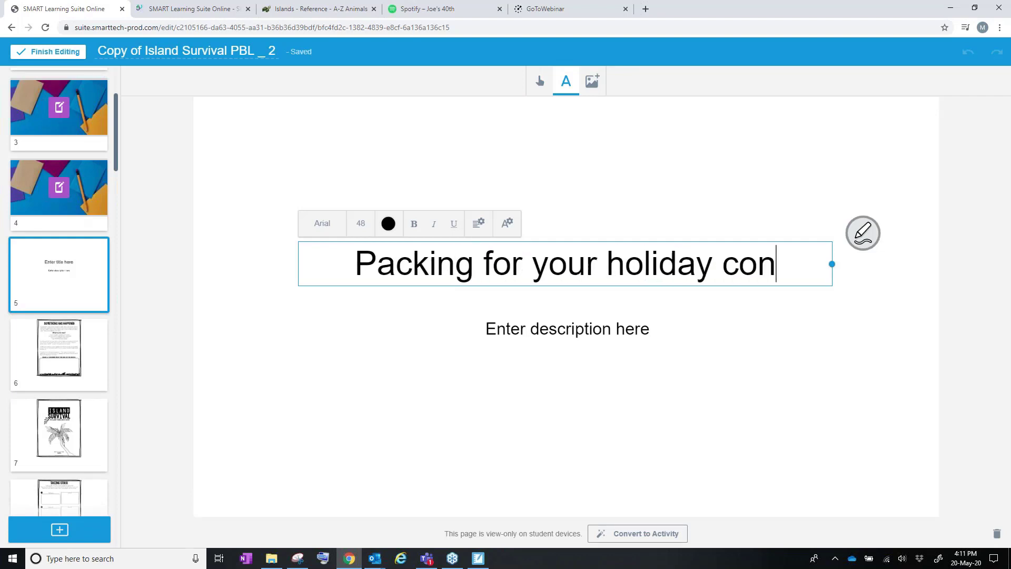
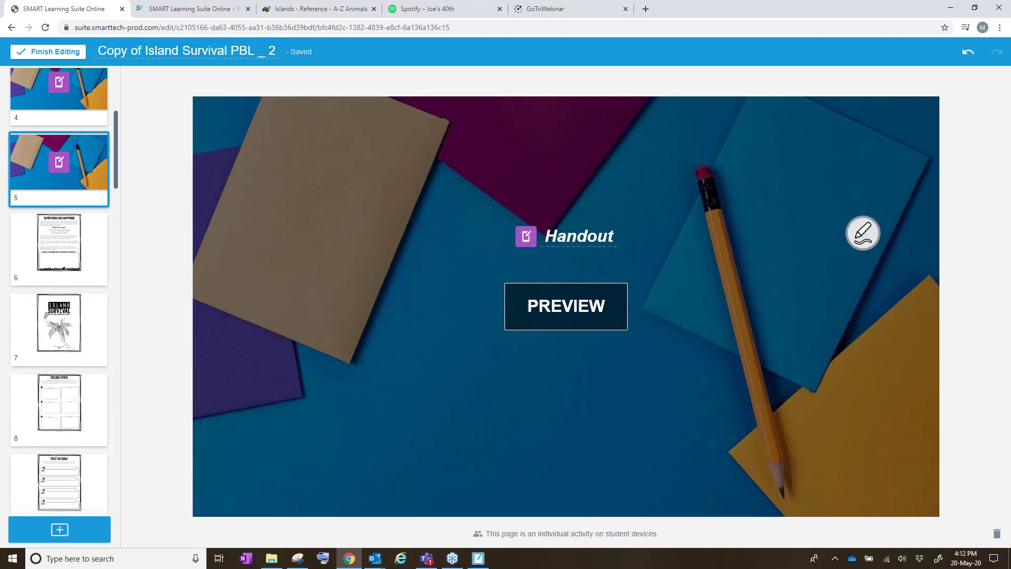
Step: Delete the repeated Island Survival cover page, page 7, which follows the Something Has Happened page
{"action": "left_click", "coordinate": [51, 247]}
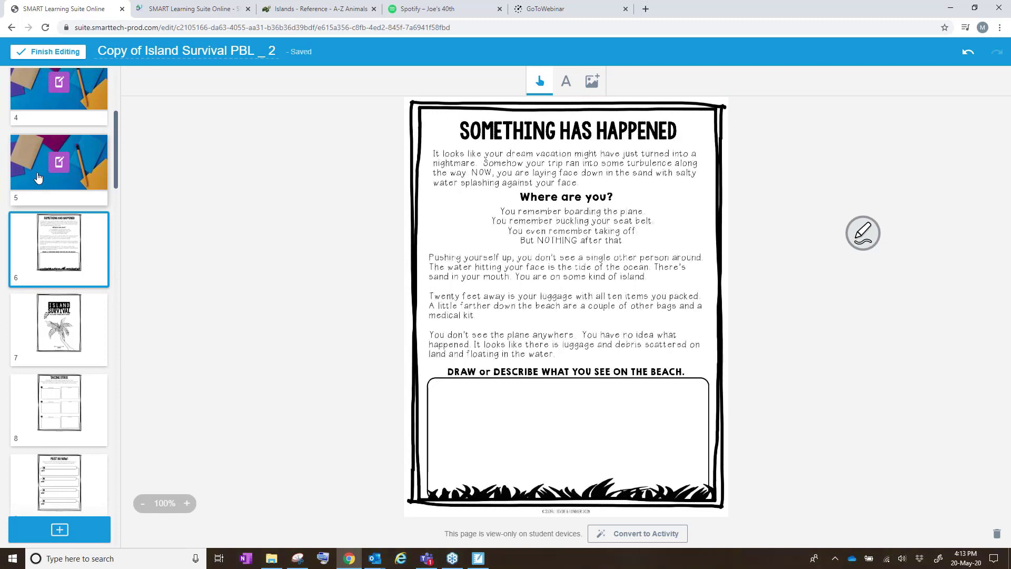
{"action": "scroll", "coordinate": [56, 335], "scroll_direction": "down", "scroll_amount": 4}
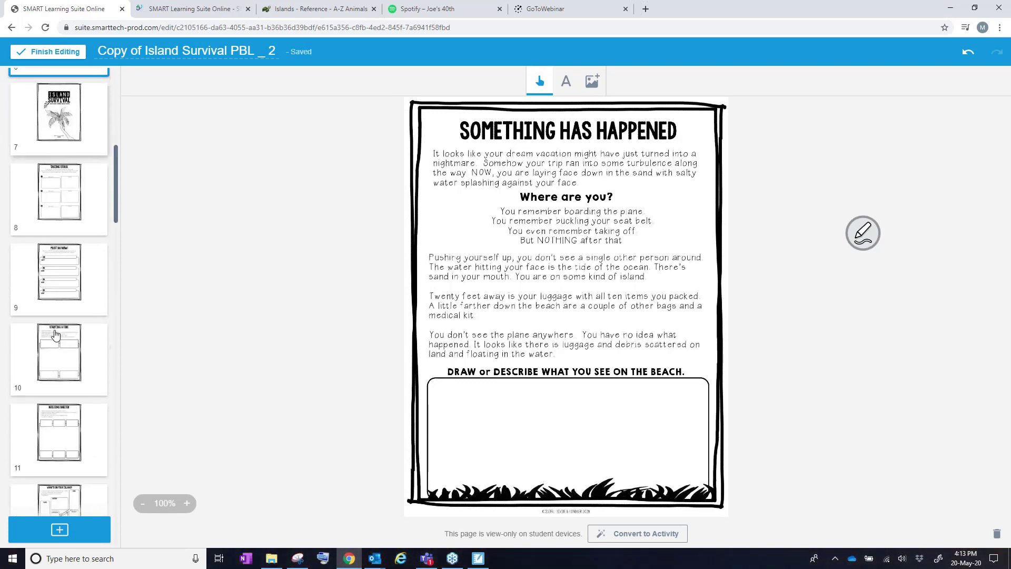
{"action": "scroll", "coordinate": [56, 335], "scroll_direction": "up", "scroll_amount": 5}
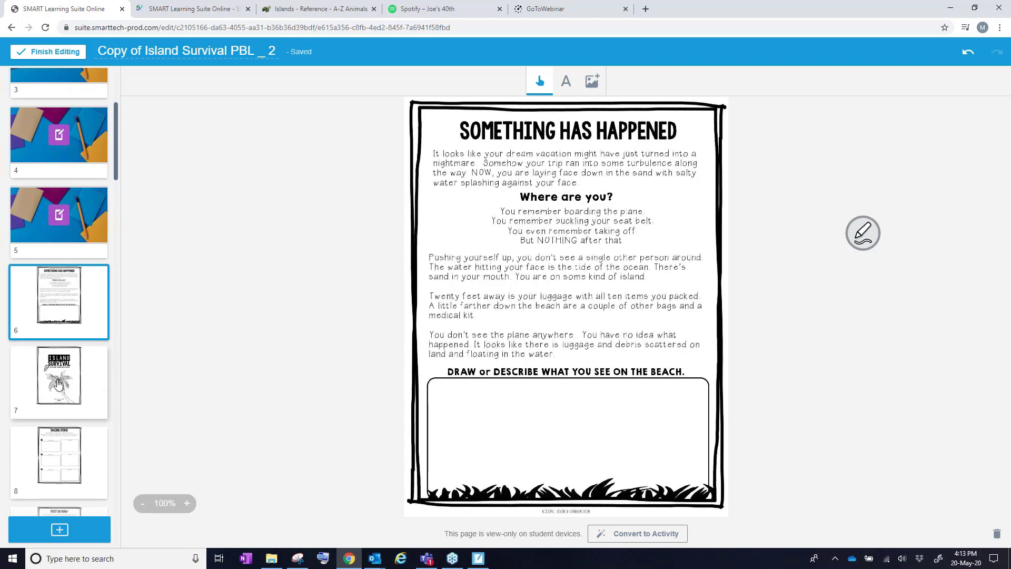
{"action": "left_click", "coordinate": [58, 384]}
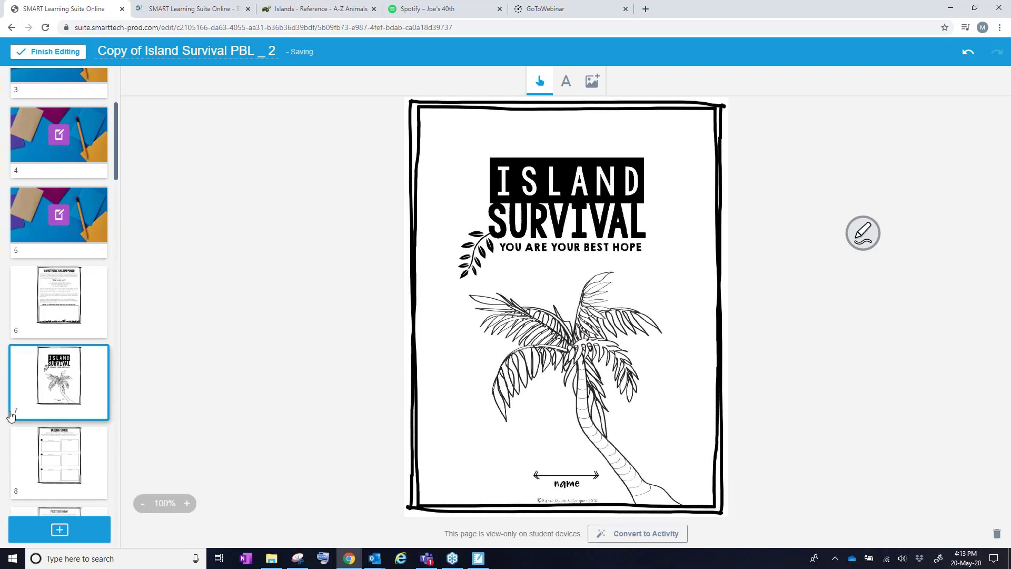
{"action": "left_click", "coordinate": [996, 533]}
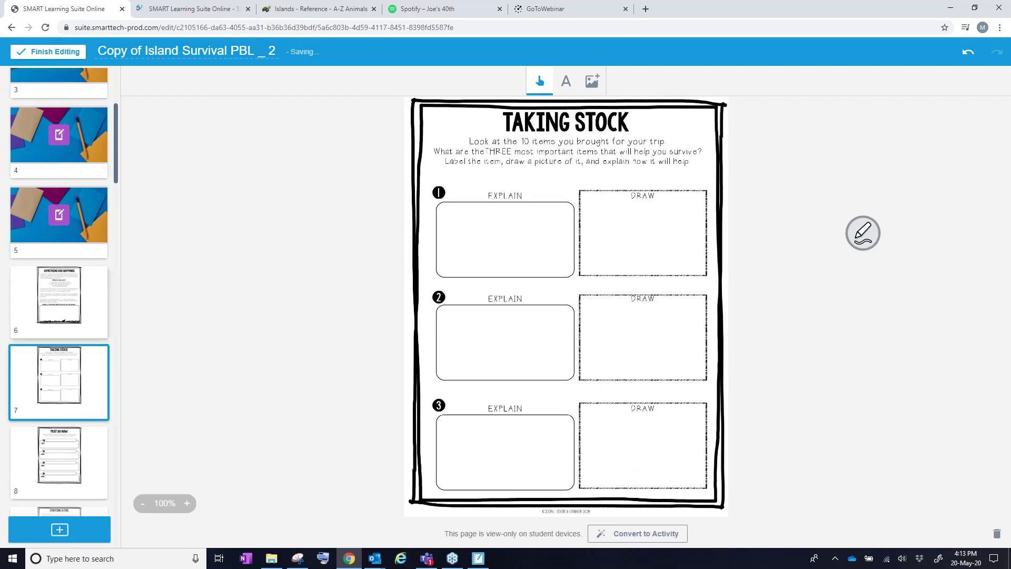
Step: Open the Animal Research page, page 23 of the lesson
{"action": "scroll", "coordinate": [59, 292], "scroll_direction": "down", "scroll_amount": 3}
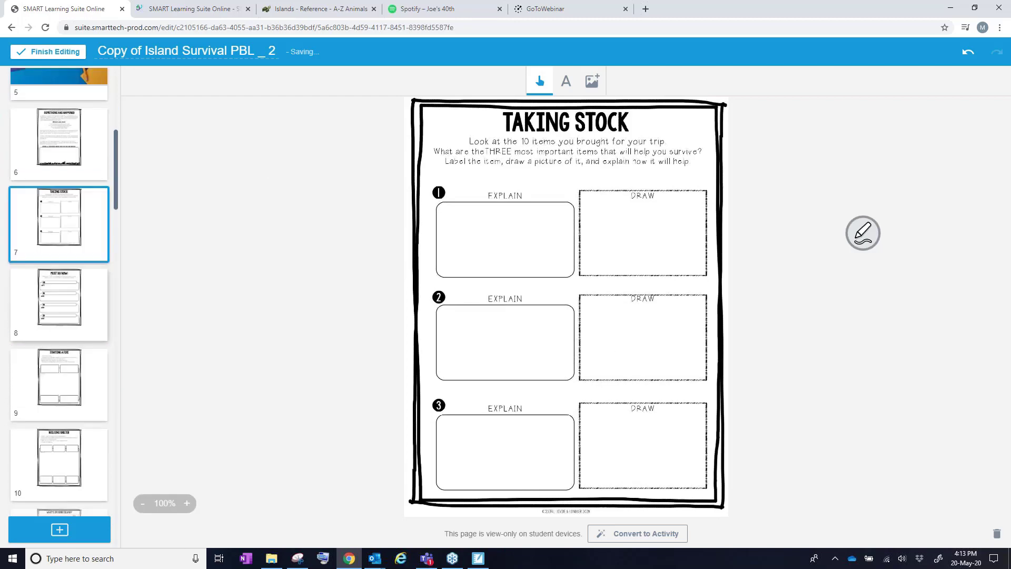
{"action": "scroll", "coordinate": [59, 292], "scroll_direction": "down", "scroll_amount": 6}
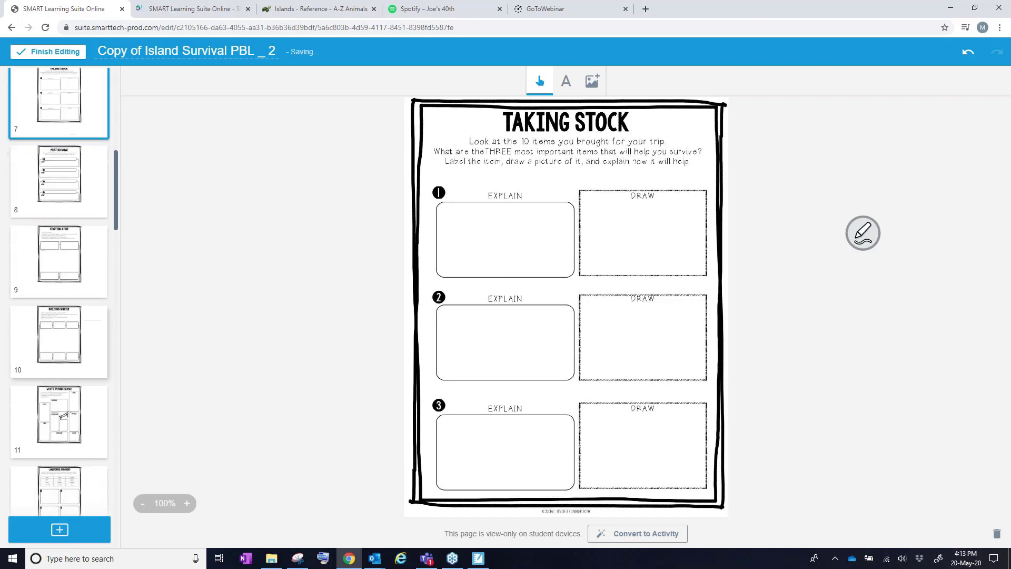
{"action": "scroll", "coordinate": [59, 292], "scroll_direction": "down", "scroll_amount": 11}
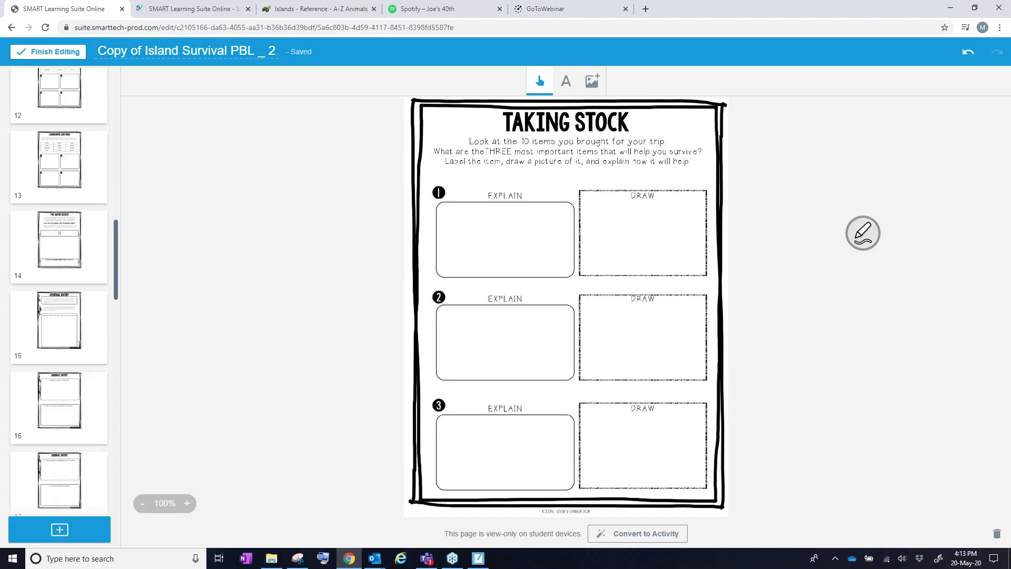
{"action": "scroll", "coordinate": [59, 293], "scroll_direction": "down", "scroll_amount": 6}
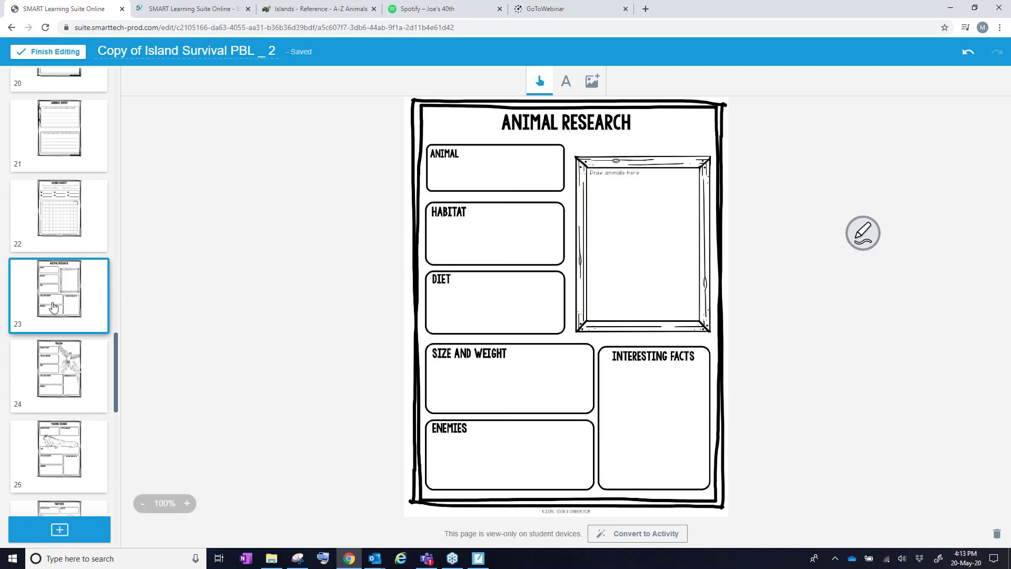
Step: Switch to the A-Z Animals Islands reference page in the browser and copy its web address
{"action": "left_click", "coordinate": [324, 13]}
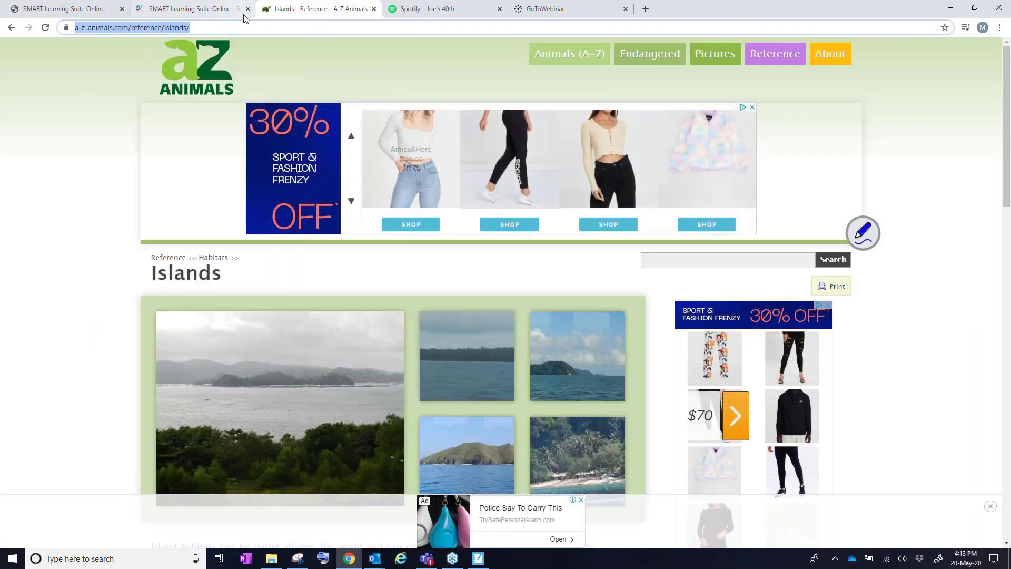
{"action": "left_click", "coordinate": [221, 9]}
{"action": "left_click", "coordinate": [290, 11]}
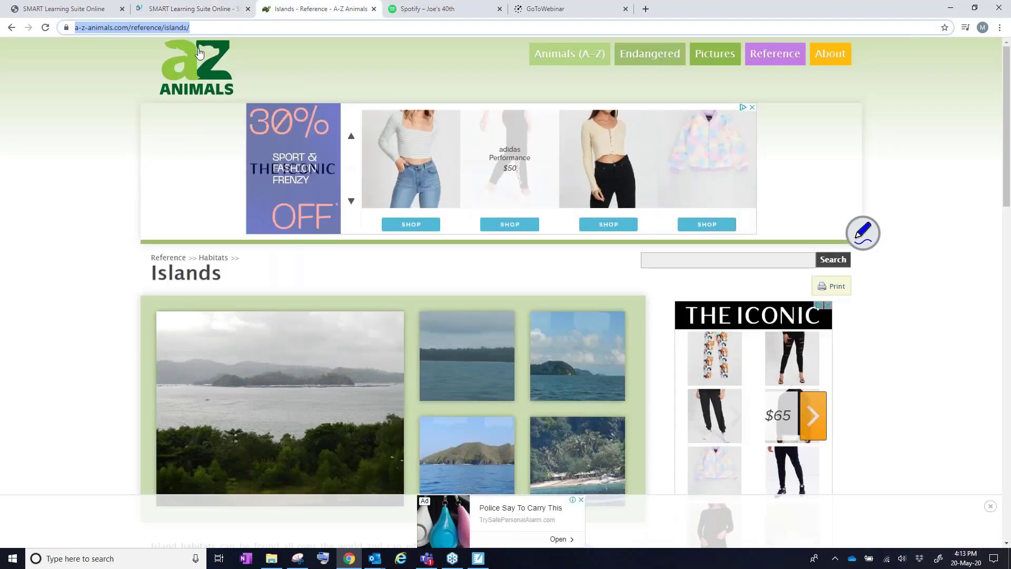
{"action": "left_click_drag", "start_coordinate": [68, 50], "coordinate": [21, 57]}
{"action": "key", "text": "ctrl+c"}
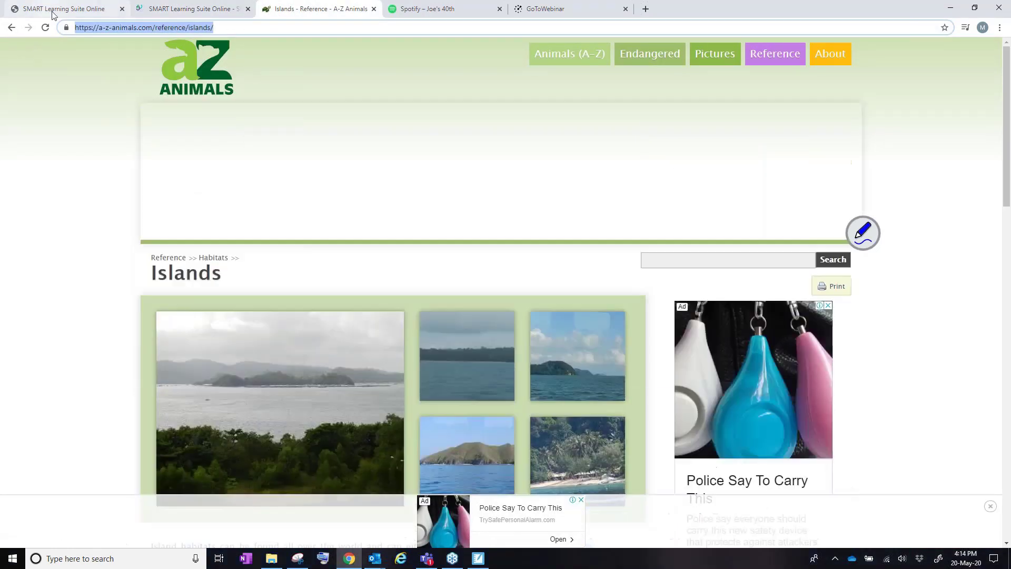
Step: Add the copied A-Z Animals address as a web link on the Animal Research page, placed in the Interesting Facts box
{"action": "left_click", "coordinate": [58, 9]}
{"action": "left_click", "coordinate": [590, 82]}
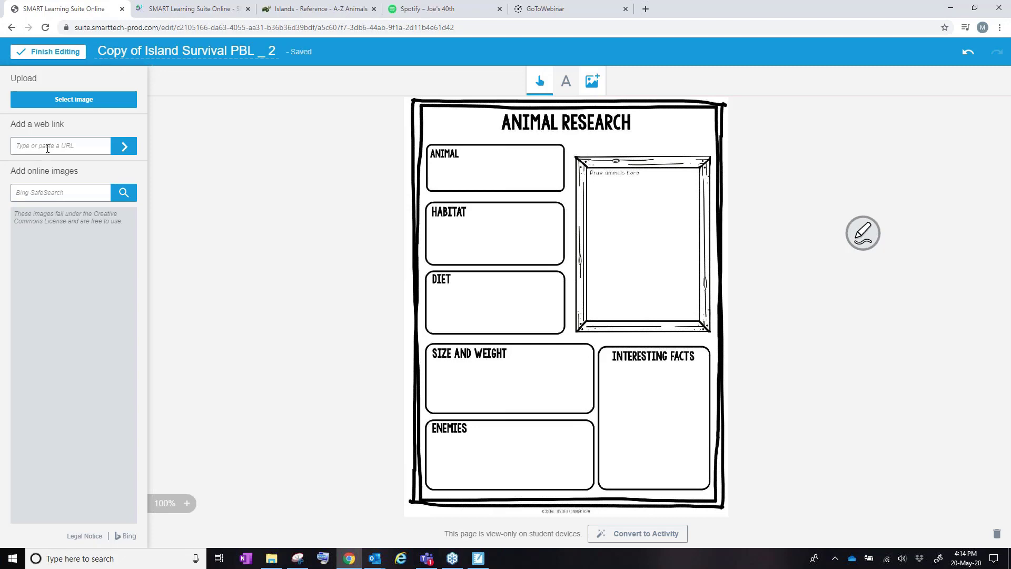
{"action": "key", "text": "ctrl+v"}
{"action": "left_click", "coordinate": [128, 146]}
{"action": "mouse_move", "coordinate": [549, 300]}
{"action": "left_mouse_down"}
{"action": "mouse_move", "coordinate": [312, 153]}
{"action": "mouse_move", "coordinate": [362, 126]}
{"action": "mouse_move", "coordinate": [638, 118]}
{"action": "mouse_move", "coordinate": [638, 194]}
{"action": "mouse_move", "coordinate": [628, 201]}
{"action": "mouse_move", "coordinate": [639, 114]}
{"action": "mouse_move", "coordinate": [643, 386]}
{"action": "left_mouse_up"}
{"action": "left_click", "coordinate": [635, 473]}
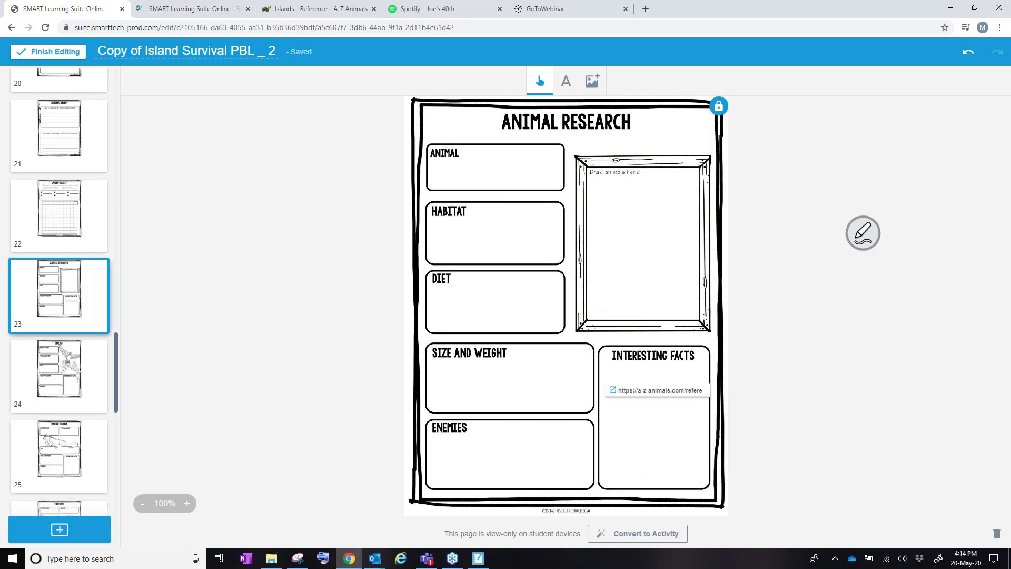
Step: Look back through the lesson's pages, display Starting a Fire on page 9, and browse the pages after it
{"action": "scroll", "coordinate": [58, 335], "scroll_direction": "up", "scroll_amount": 9}
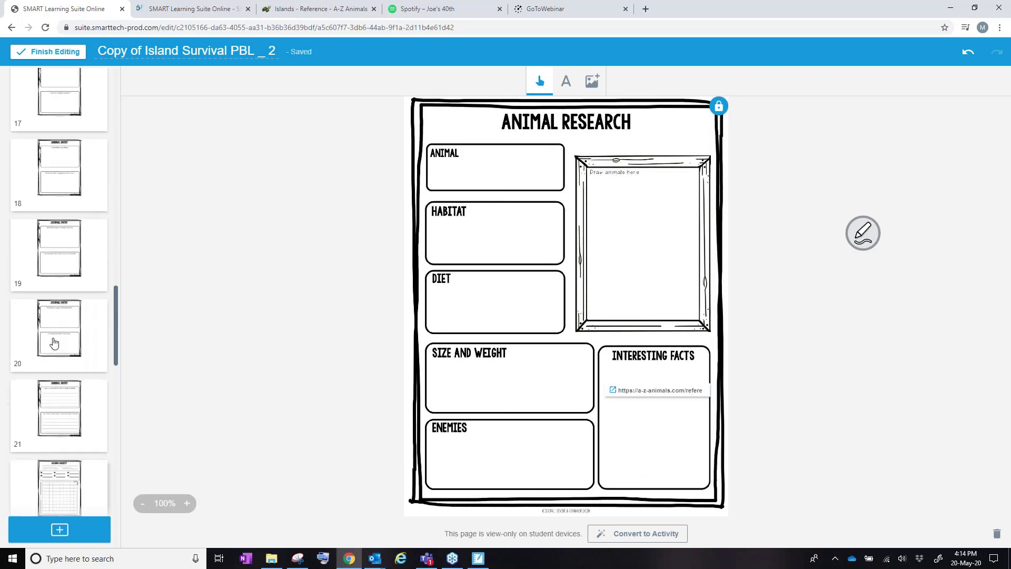
{"action": "scroll", "coordinate": [58, 334], "scroll_direction": "up", "scroll_amount": 12}
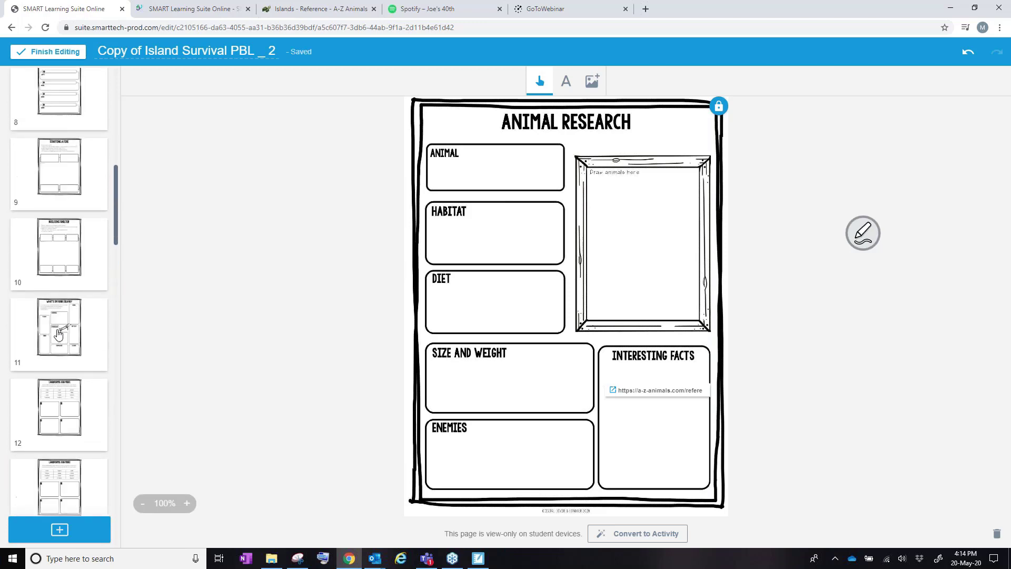
{"action": "scroll", "coordinate": [58, 334], "scroll_direction": "up", "scroll_amount": 4}
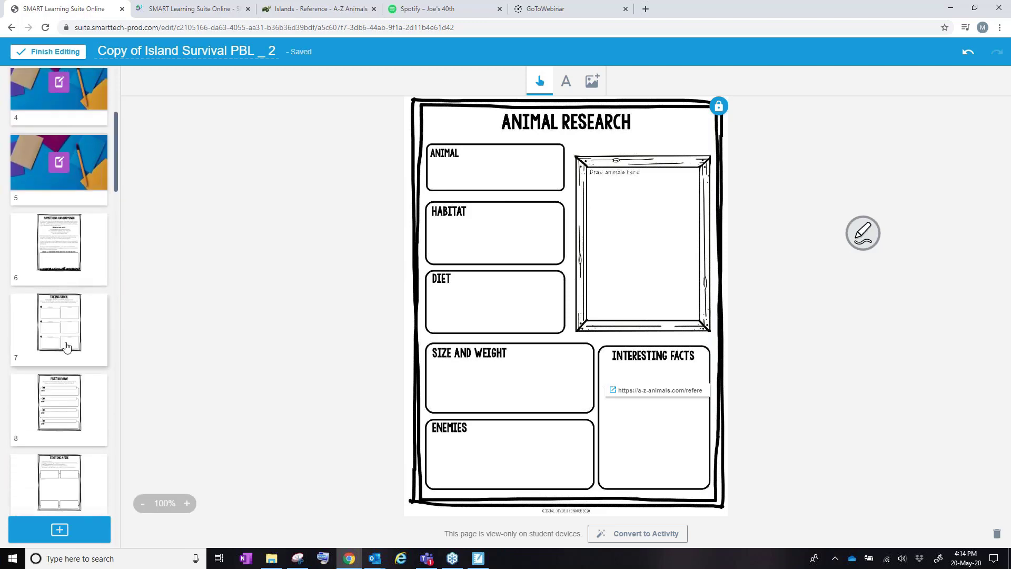
{"action": "left_click", "coordinate": [61, 267]}
{"action": "scroll", "coordinate": [61, 268], "scroll_direction": "down", "scroll_amount": 4}
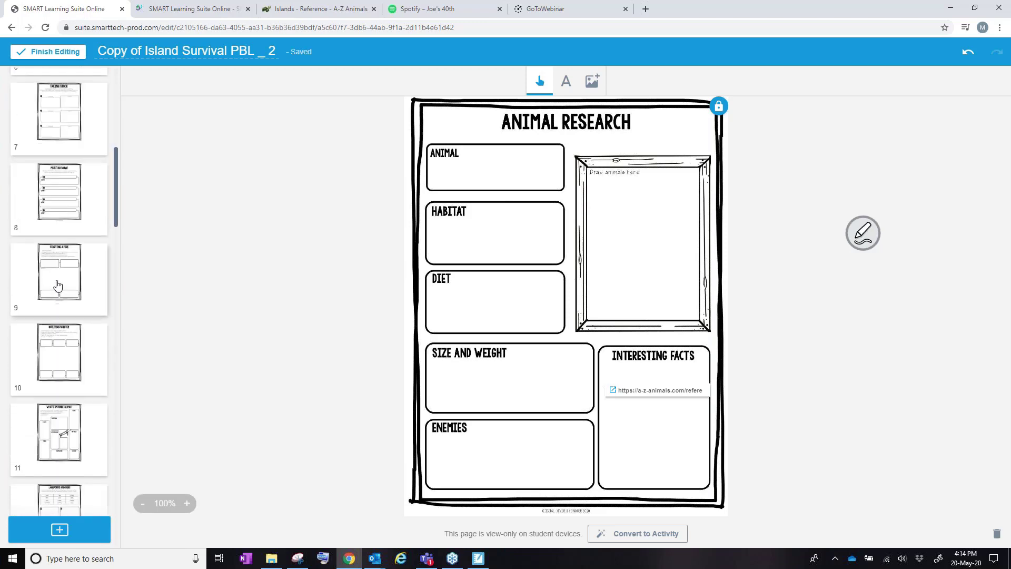
{"action": "left_click", "coordinate": [63, 292]}
{"action": "scroll", "coordinate": [63, 294], "scroll_direction": "down", "scroll_amount": 8}
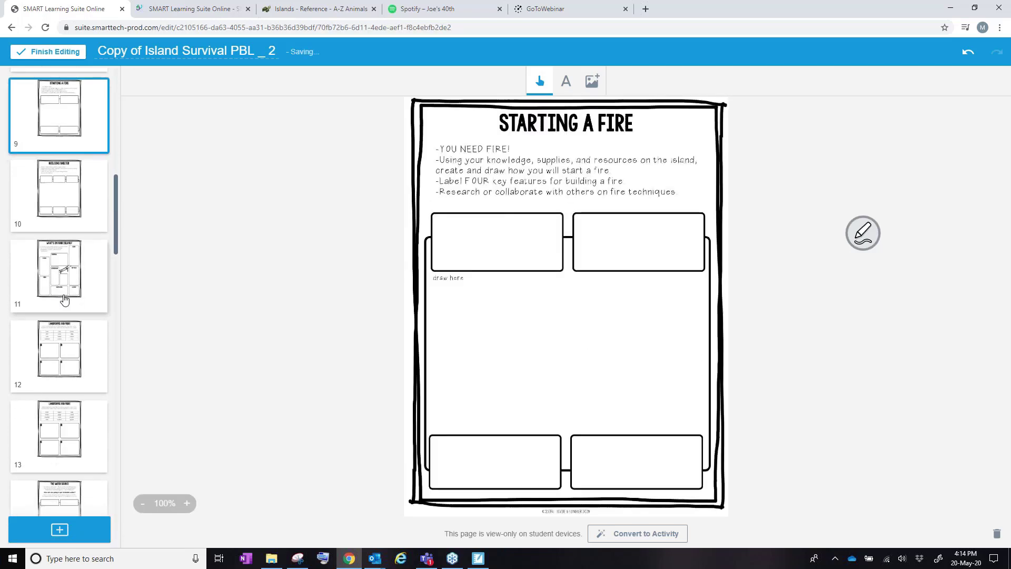
{"action": "scroll", "coordinate": [65, 299], "scroll_direction": "down", "scroll_amount": 10}
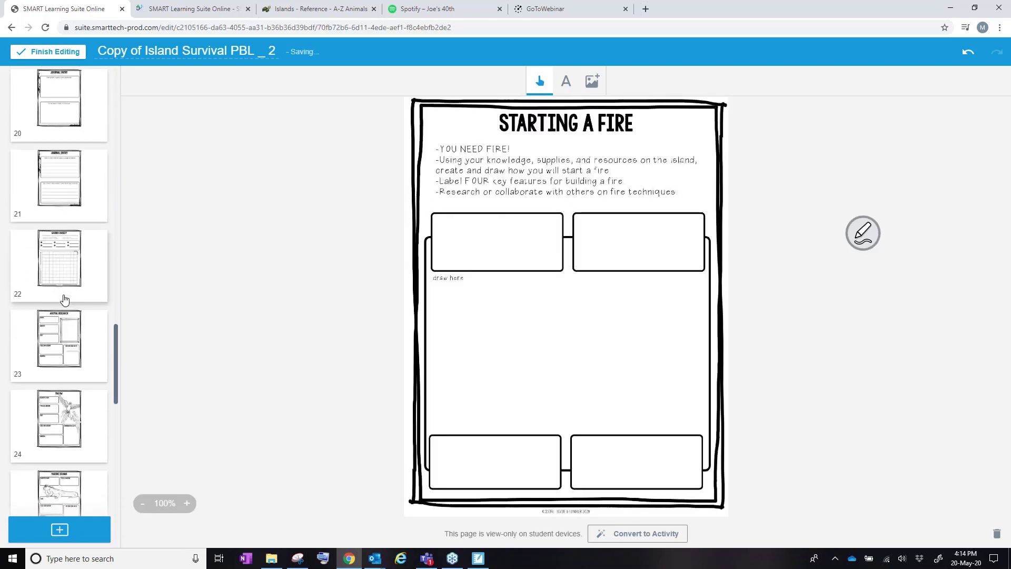
Step: Move the Cartographer Checklist page after the Cartographer map photo page, so it sits at position 34
{"action": "scroll", "coordinate": [64, 299], "scroll_direction": "down", "scroll_amount": 10}
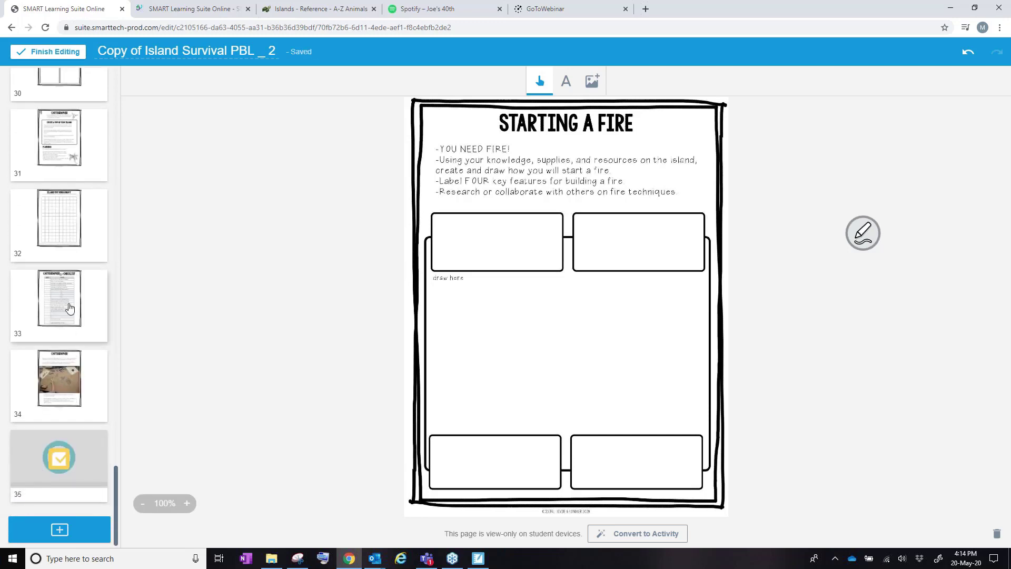
{"action": "left_click", "coordinate": [68, 300]}
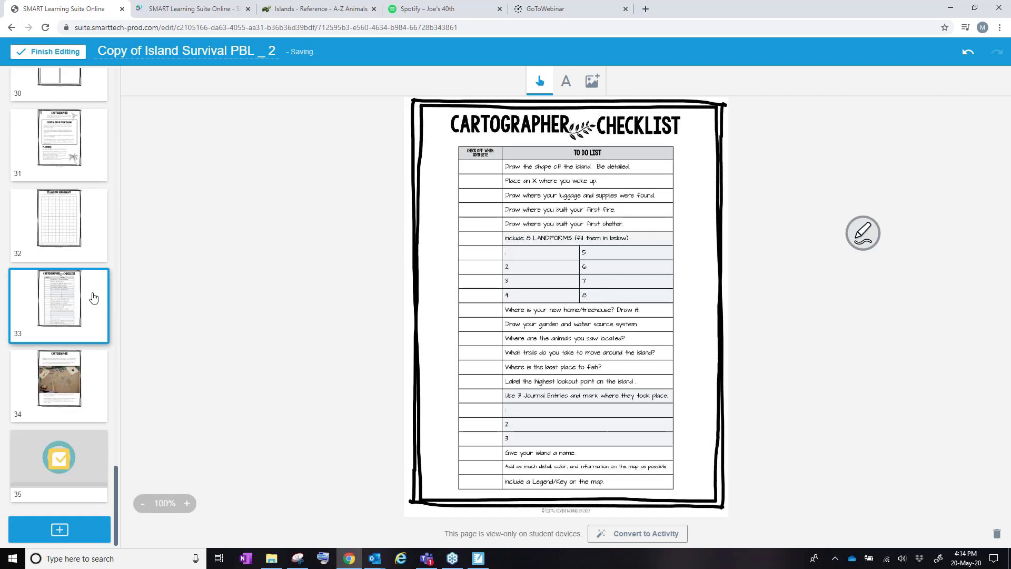
{"action": "mouse_move", "coordinate": [95, 293]}
{"action": "left_mouse_down"}
{"action": "mouse_move", "coordinate": [95, 395]}
{"action": "mouse_move", "coordinate": [89, 266]}
{"action": "mouse_move", "coordinate": [90, 395]}
{"action": "left_mouse_up"}
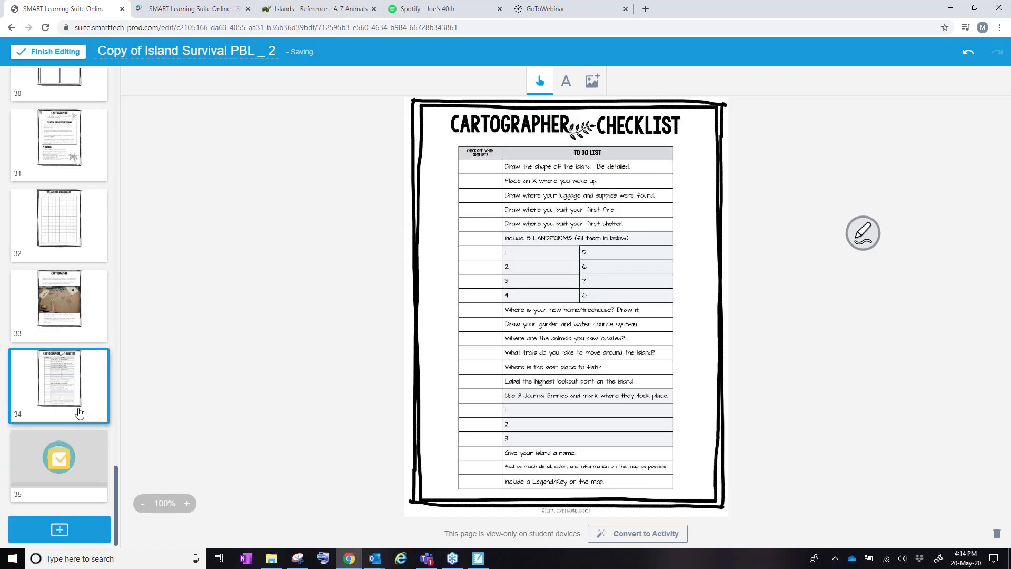
Step: Look through the closing Cartographer, Cartographer Checklist and Reflection pages, and view the content types available for adding
{"action": "left_click", "coordinate": [80, 459]}
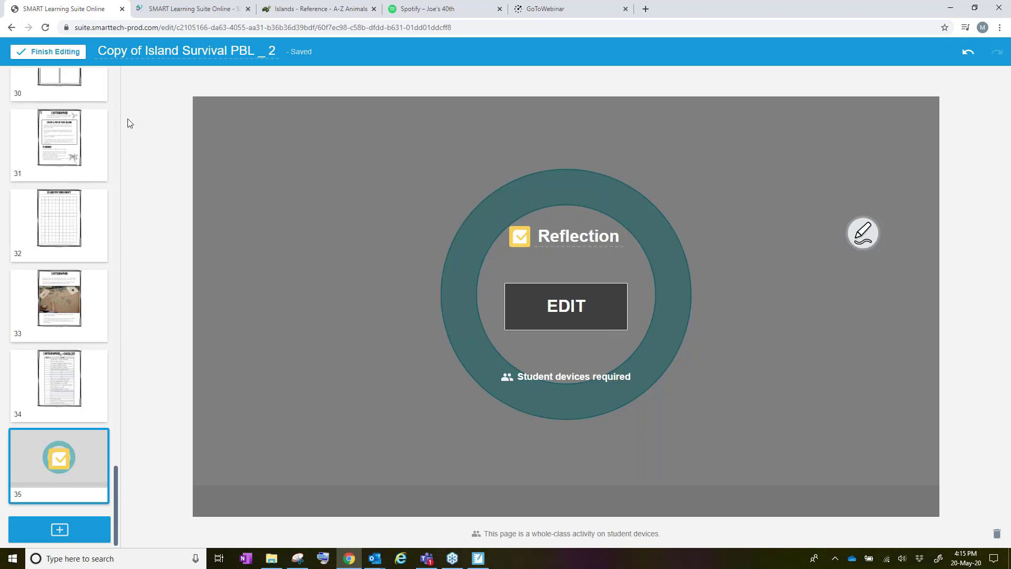
{"action": "left_click", "coordinate": [60, 313]}
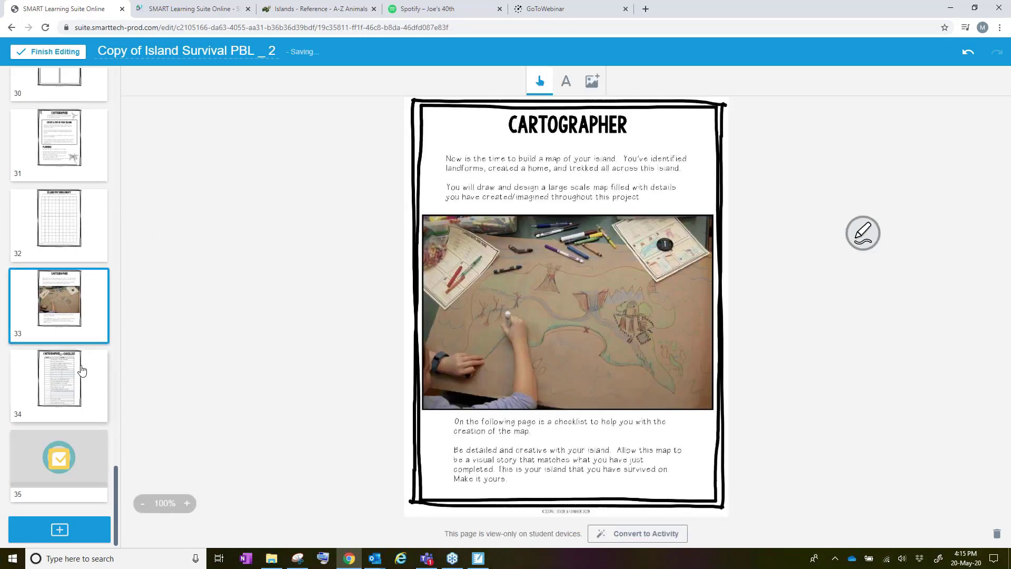
{"action": "left_click", "coordinate": [50, 385]}
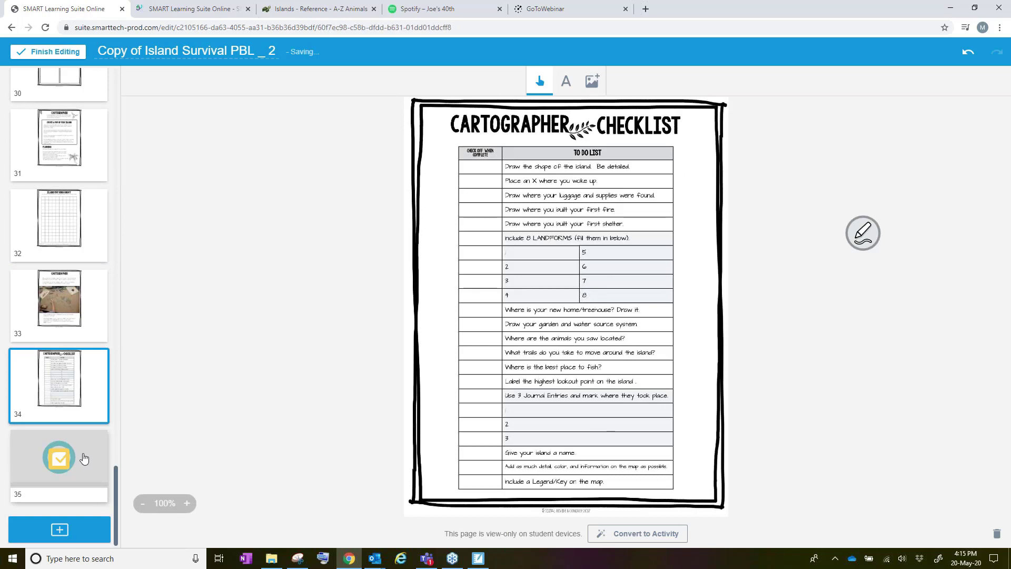
{"action": "left_click", "coordinate": [74, 459]}
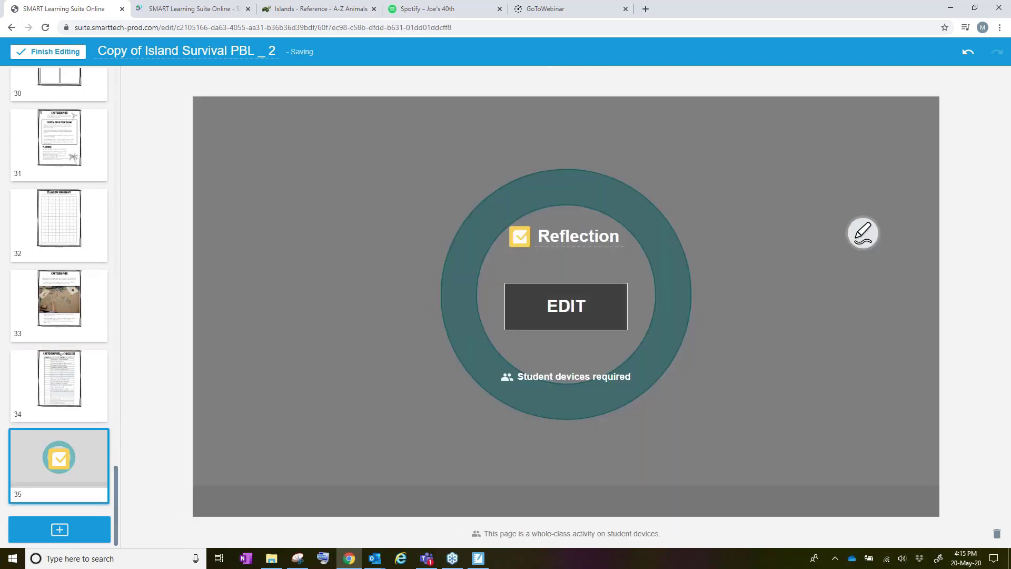
{"action": "left_click", "coordinate": [61, 529]}
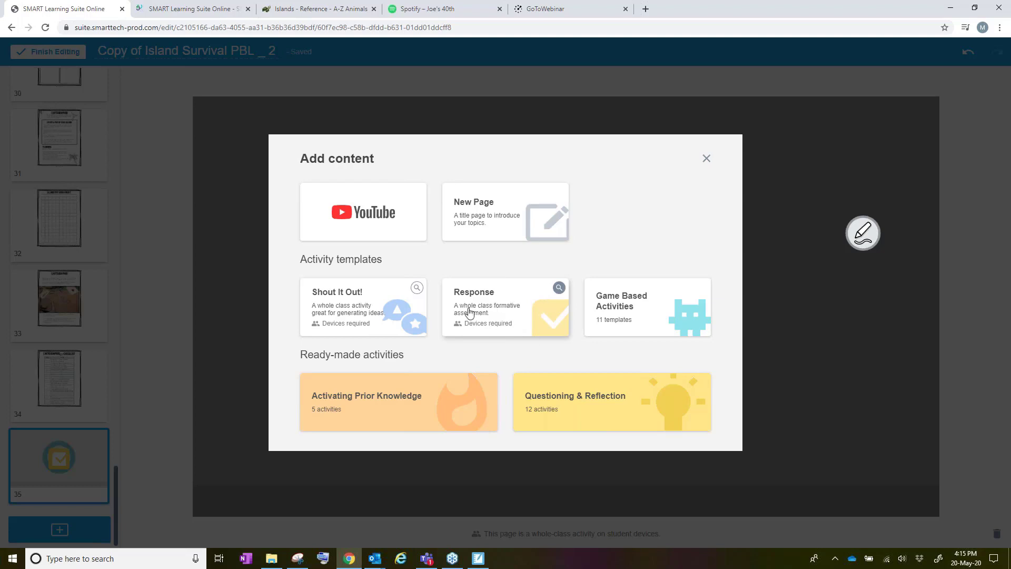
{"action": "left_click", "coordinate": [706, 158]}
Step: Open the Reflection activity for editing and add a fourth question of the True or False type
{"action": "left_click", "coordinate": [603, 307]}
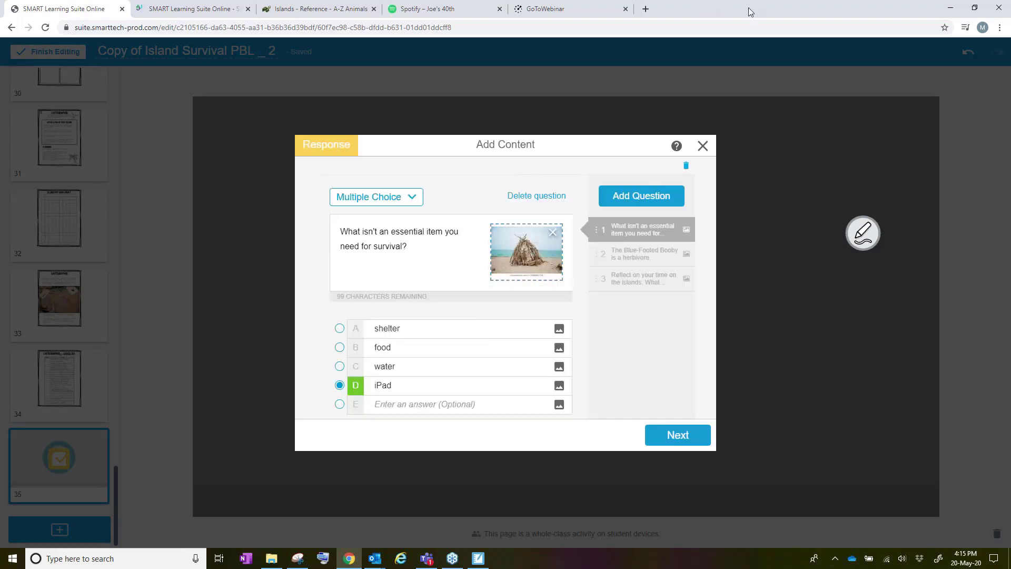
{"action": "left_click", "coordinate": [386, 201]}
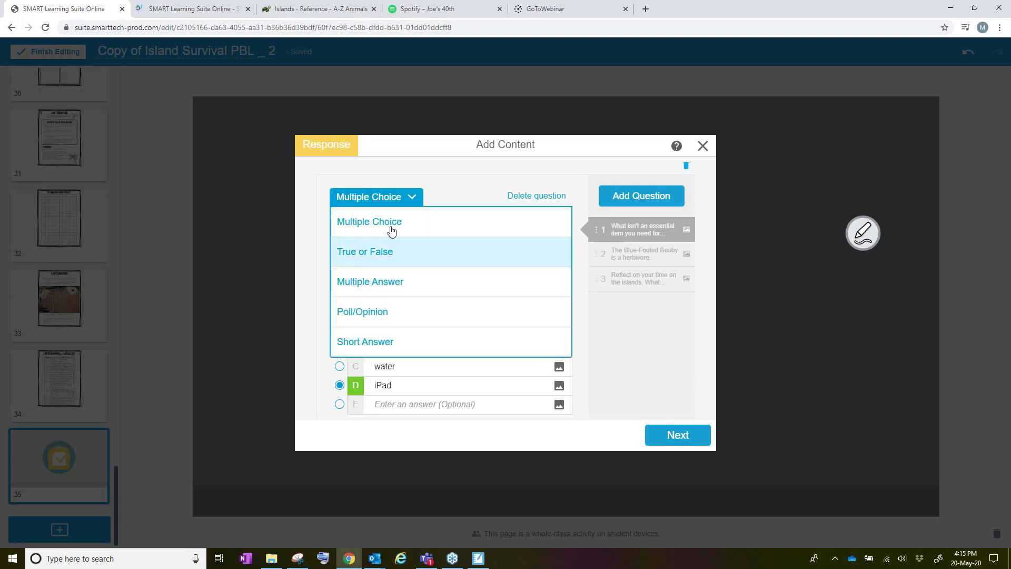
{"action": "left_click", "coordinate": [411, 197]}
{"action": "left_click", "coordinate": [670, 200]}
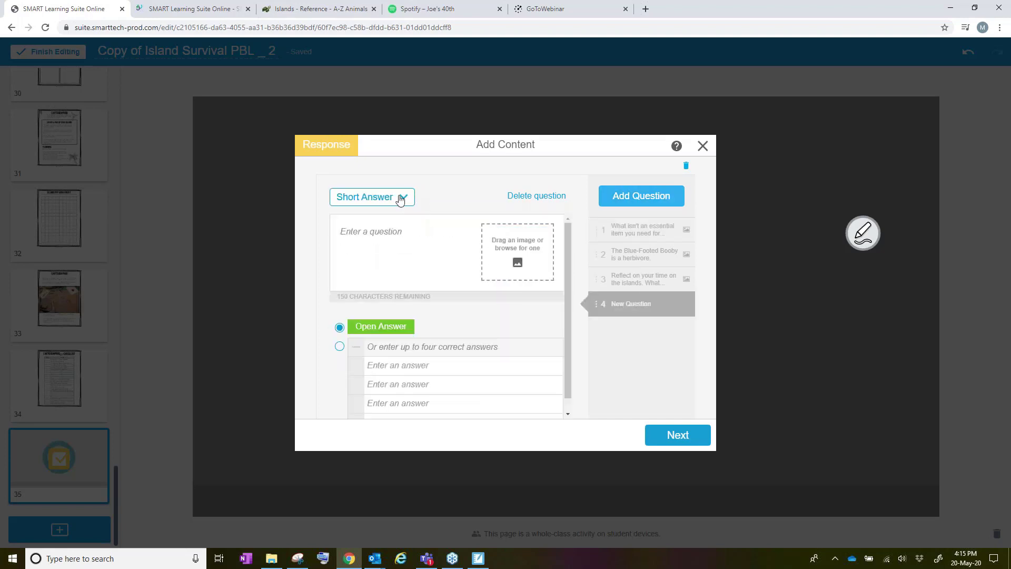
{"action": "left_click", "coordinate": [403, 197]}
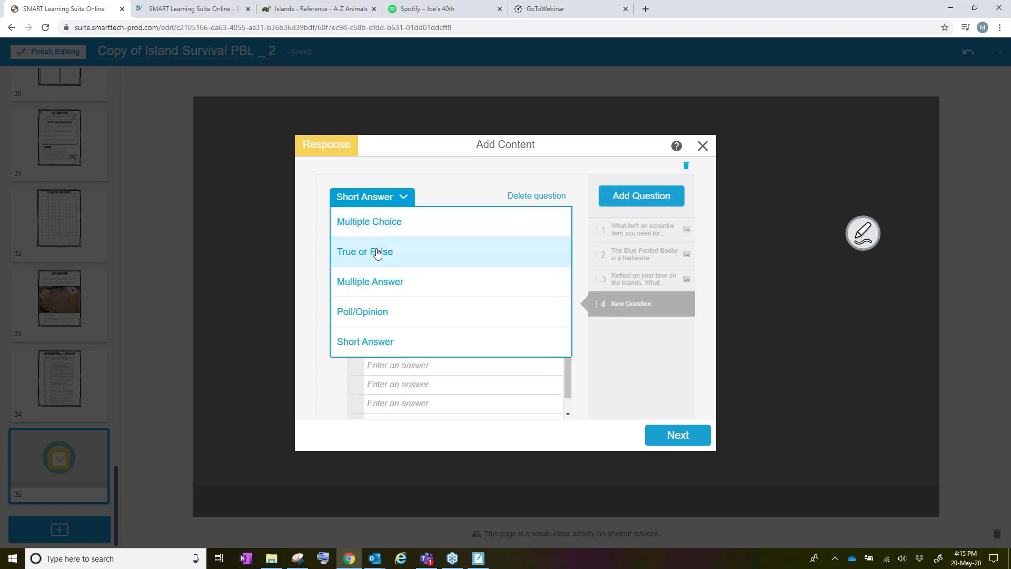
{"action": "left_click", "coordinate": [377, 252]}
{"action": "left_click", "coordinate": [402, 227]}
{"action": "type", "text": "hufeiwlhgfi"}
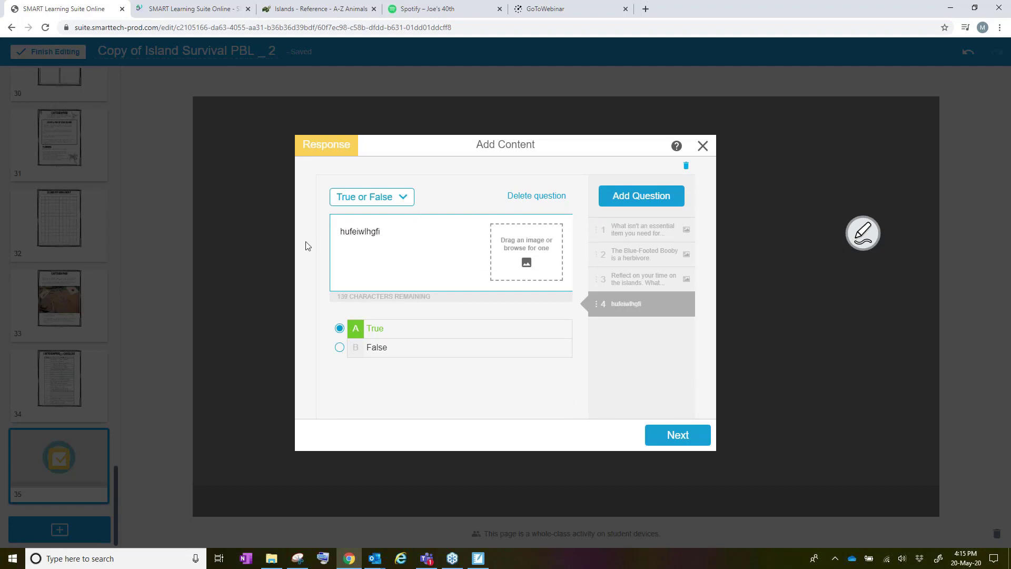
{"action": "key", "text": "BackSpace"}
{"action": "key", "text": "BackSpace"}
{"action": "key", "text": "BackSpace"}
{"action": "key", "text": "BackSpace"}
{"action": "key", "text": "BackSpace"}
{"action": "key", "text": "BackSpace"}
{"action": "key", "text": "BackSpace"}
{"action": "key", "text": "BackSpace"}
{"action": "key", "text": "BackSpace"}
{"action": "key", "text": "BackSpace"}
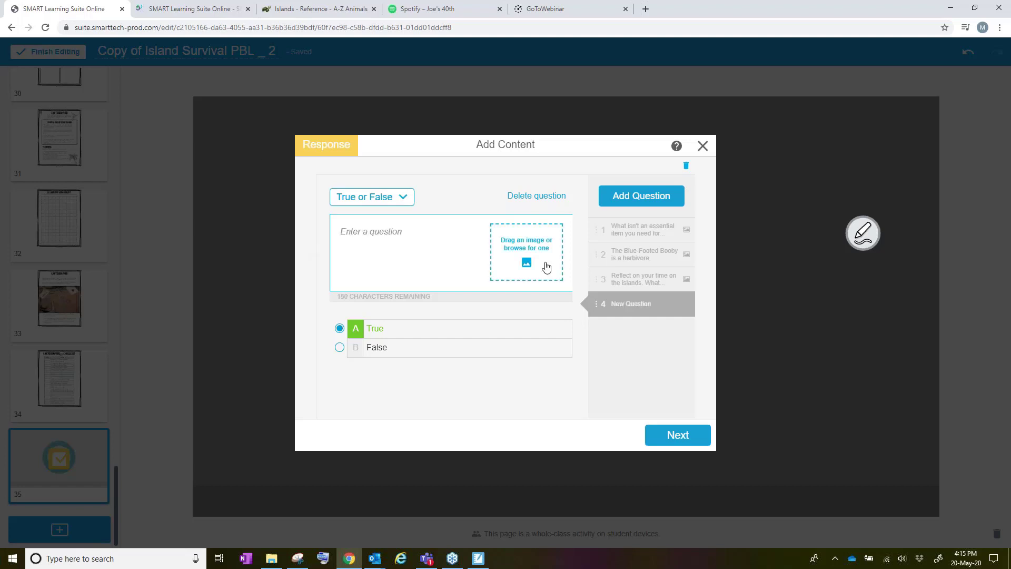
Step: Restore the browser to a smaller window, minimise SMART Notebook and place the browser so the desktop is accessible beside it
{"action": "double_click", "coordinate": [713, 11]}
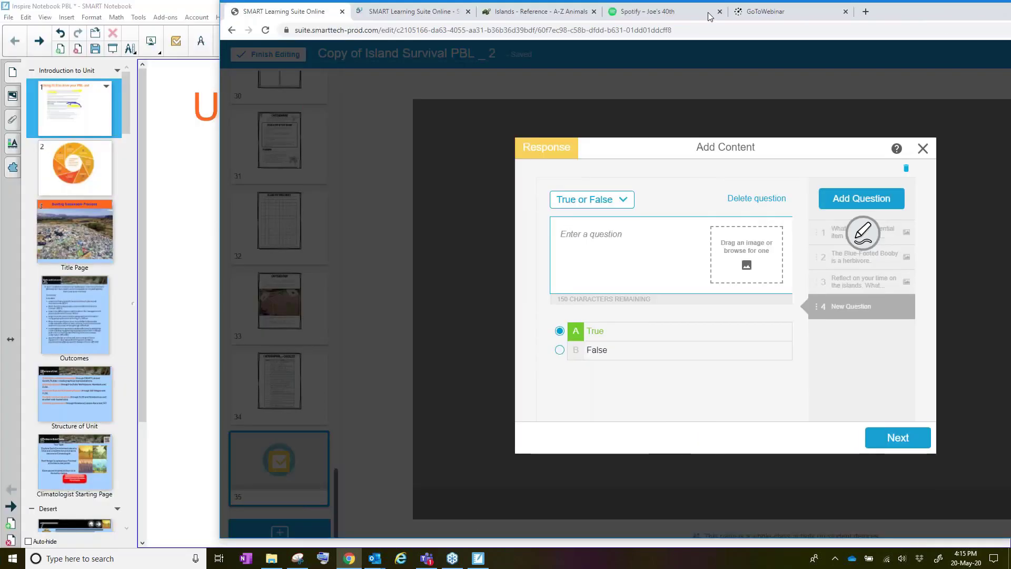
{"action": "left_click_drag", "start_coordinate": [708, 13], "coordinate": [530, 25]}
{"action": "left_click", "coordinate": [952, 6]}
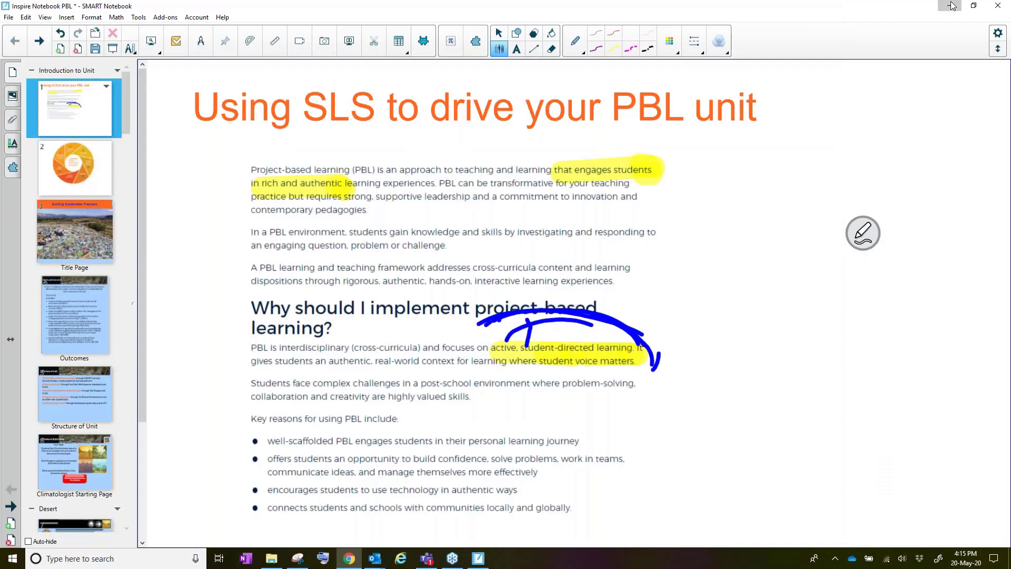
{"action": "left_click", "coordinate": [952, 6]}
{"action": "left_click_drag", "start_coordinate": [696, 21], "coordinate": [580, 19]}
Step: Search Google Images for "island survival" in a new tab and save the National Geographic deserted island picture to the desktop
{"action": "left_click", "coordinate": [563, 13]}
{"action": "left_click", "coordinate": [289, 35]}
{"action": "type", "text": "island survival"}
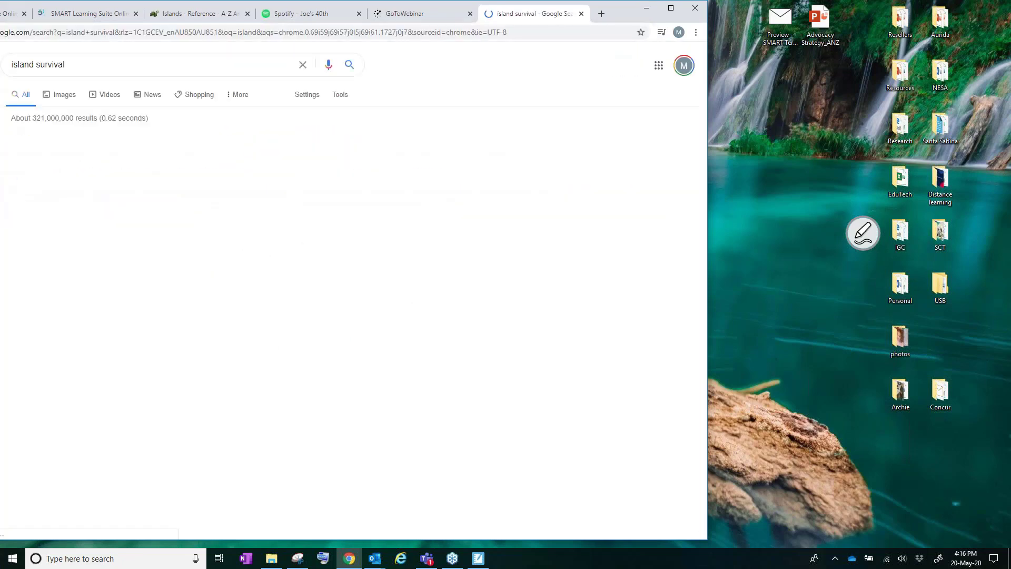
{"action": "left_click_drag", "start_coordinate": [639, 15], "coordinate": [666, 23]}
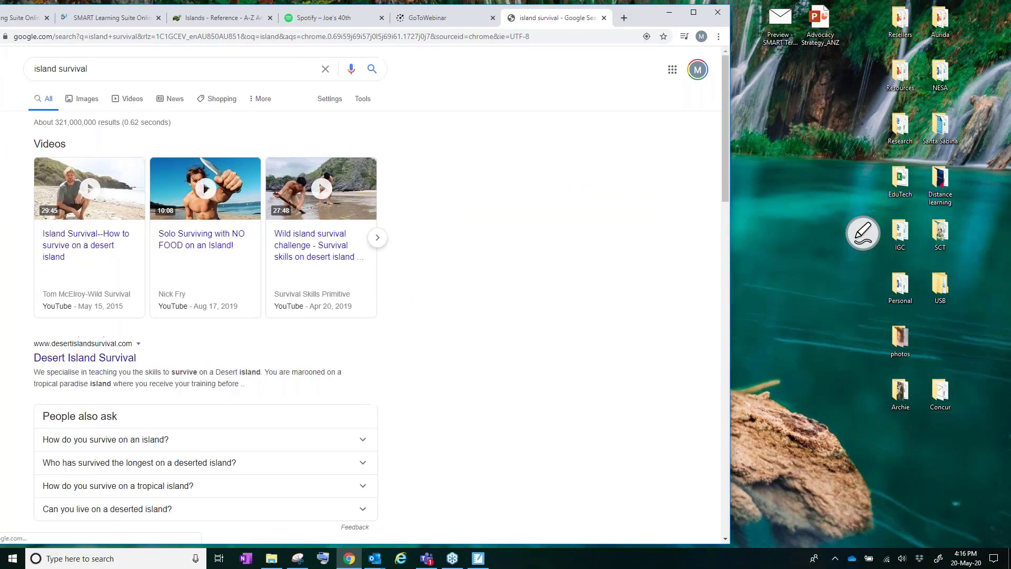
{"action": "left_click", "coordinate": [85, 99]}
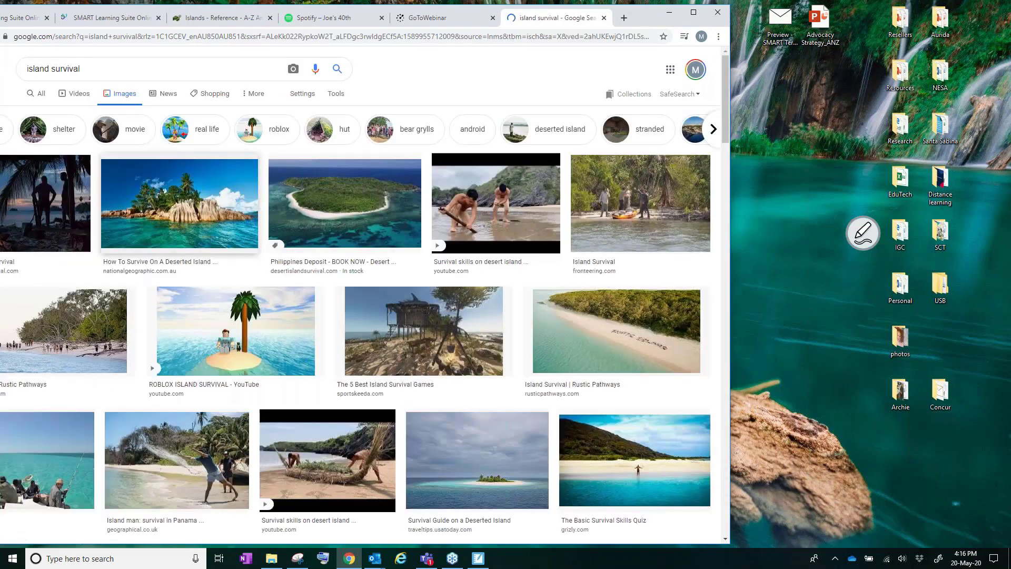
{"action": "left_click_drag", "start_coordinate": [179, 206], "coordinate": [824, 247]}
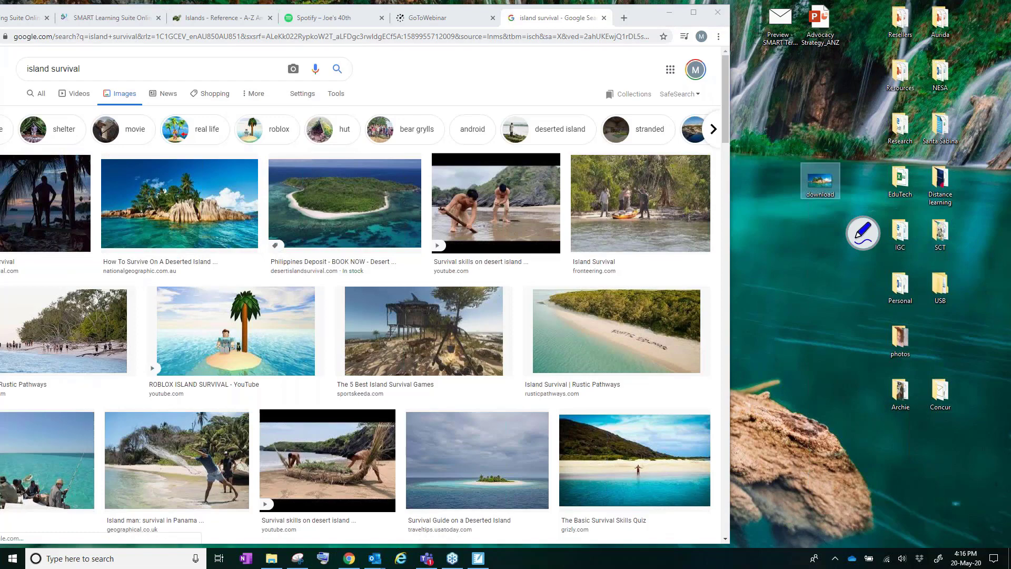
Step: Add the downloaded island picture to the new Reflection question and enter the text "Do you want to be stranded here?"
{"action": "left_click", "coordinate": [21, 23]}
{"action": "left_click_drag", "start_coordinate": [817, 181], "coordinate": [355, 254]}
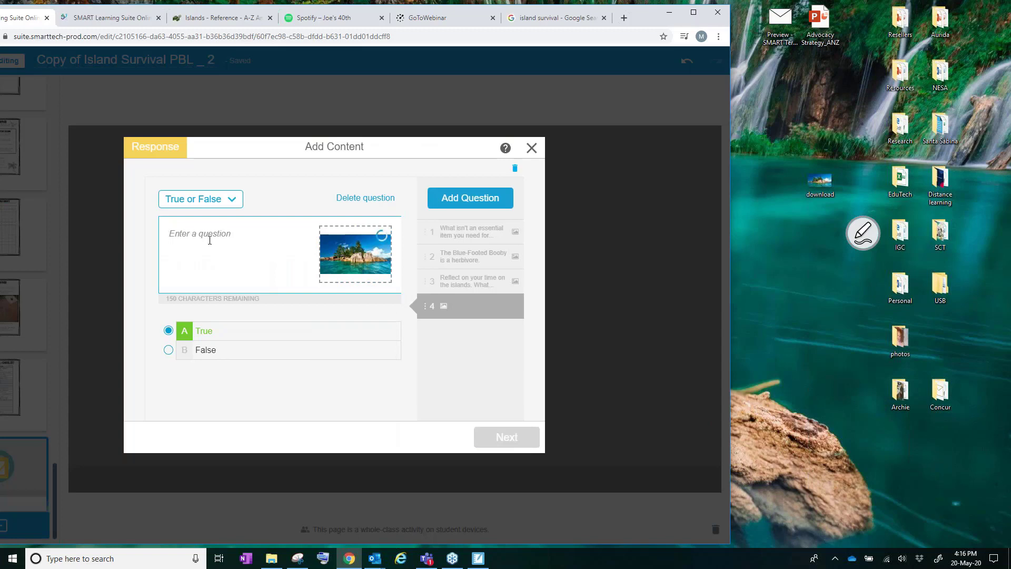
{"action": "type", "text": "Do yo"}
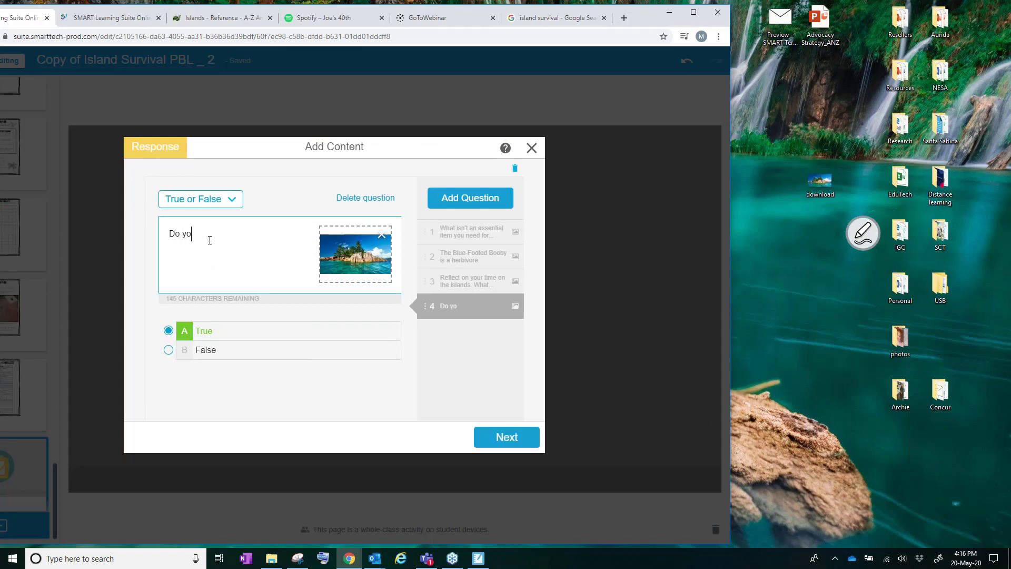
{"action": "type", "text": "u want to be strand"}
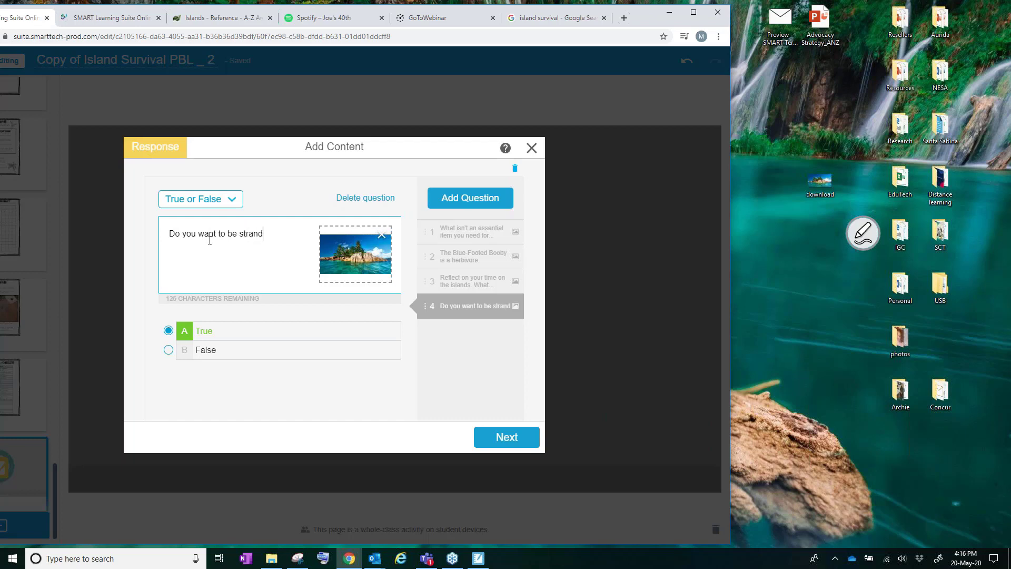
{"action": "type", "text": "ed here?"}
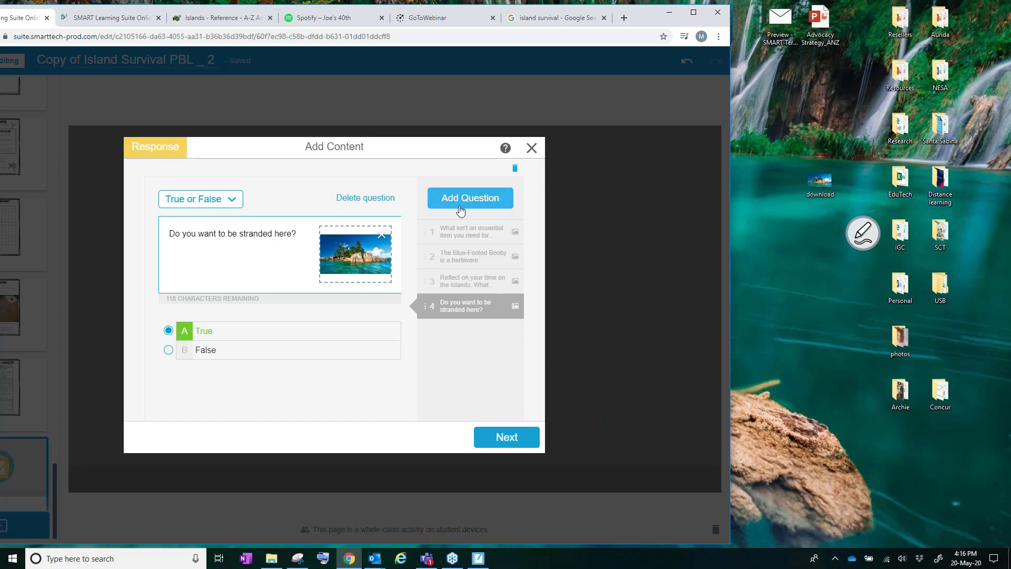
Step: Set True as the correct answer, finish the Reflection activity with its existing title and instructions, and maximise the browser
{"action": "left_click", "coordinate": [168, 350]}
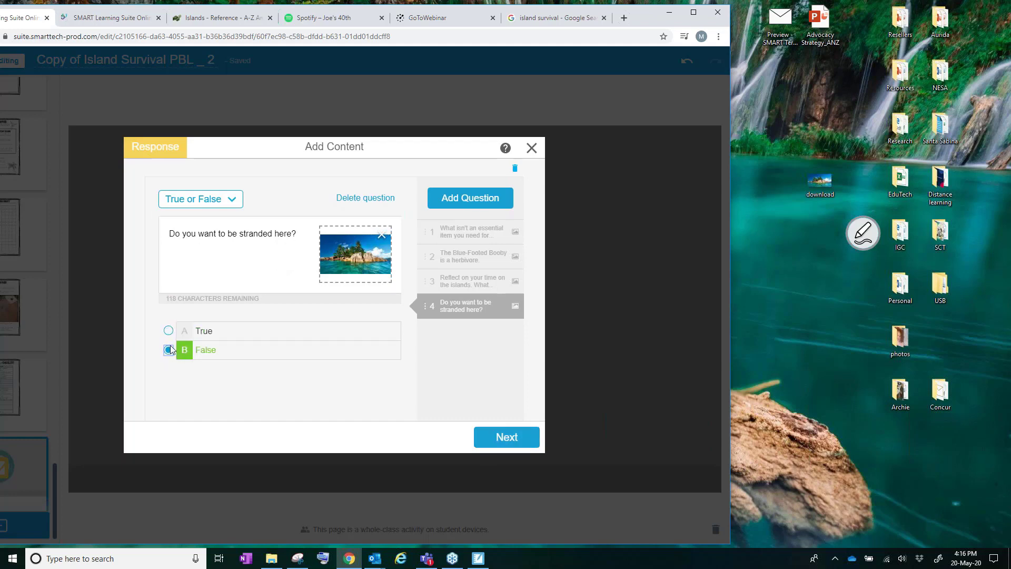
{"action": "left_click", "coordinate": [168, 330]}
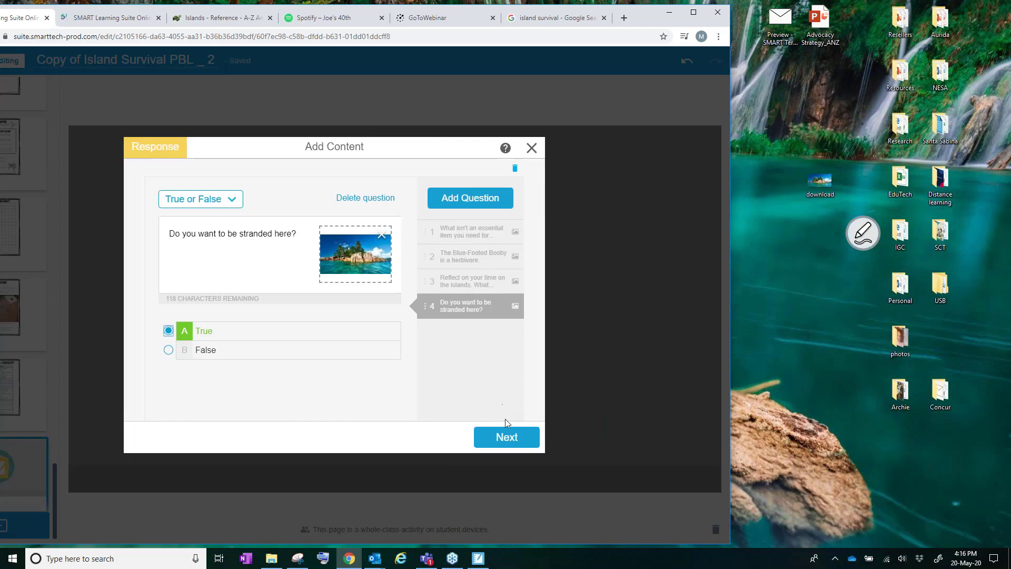
{"action": "left_click", "coordinate": [505, 437]}
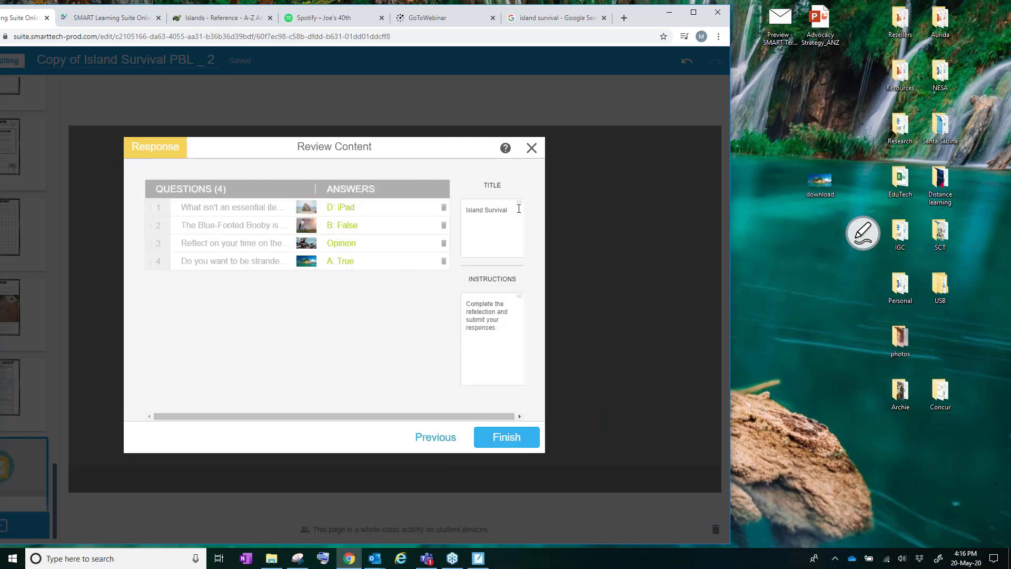
{"action": "left_click", "coordinate": [501, 435]}
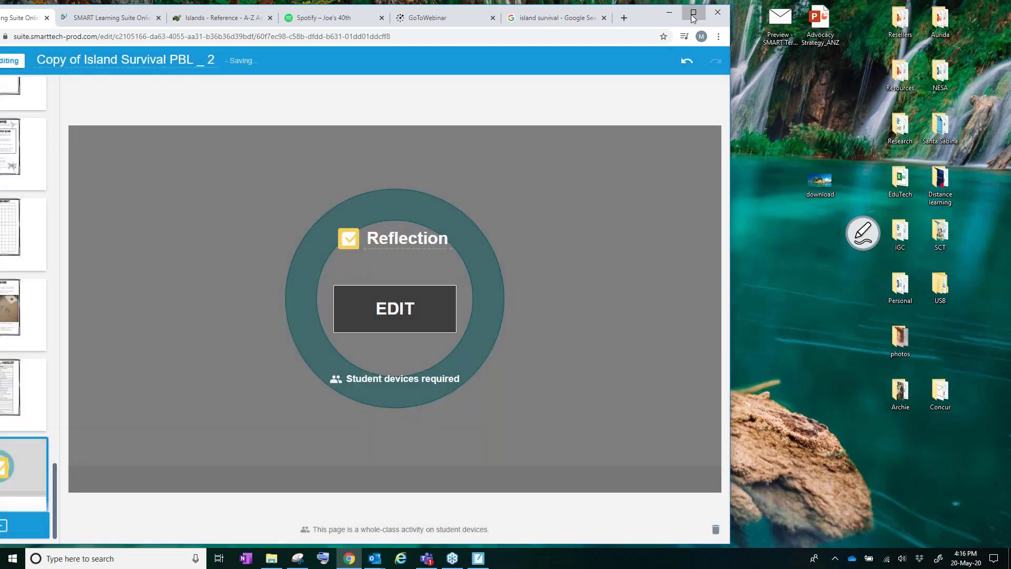
{"action": "left_click", "coordinate": [693, 11]}
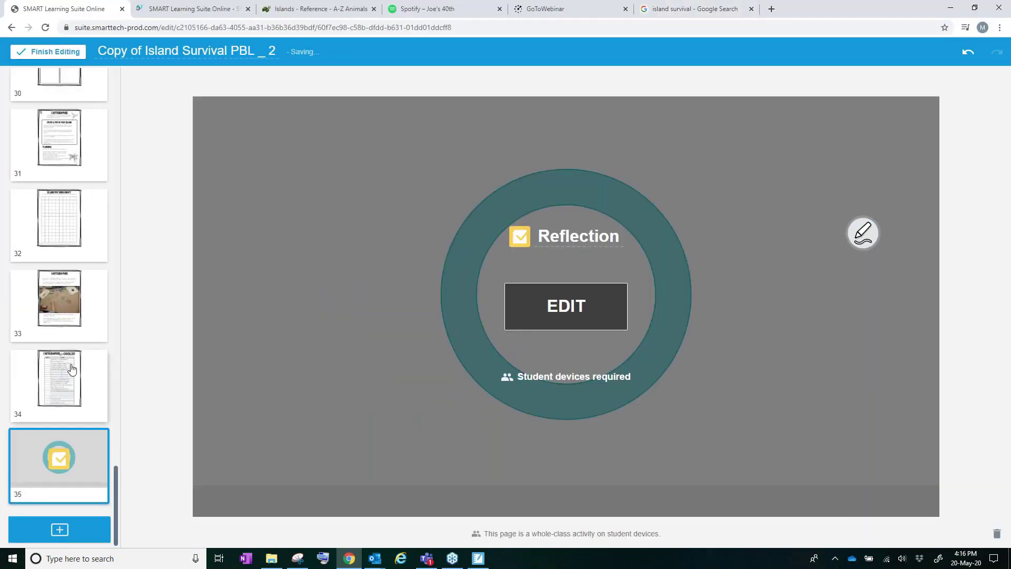
Step: Look back through pages 32 to 30, ending on Tool Time, and finish editing the lesson
{"action": "scroll", "coordinate": [76, 393], "scroll_direction": "up", "scroll_amount": 1}
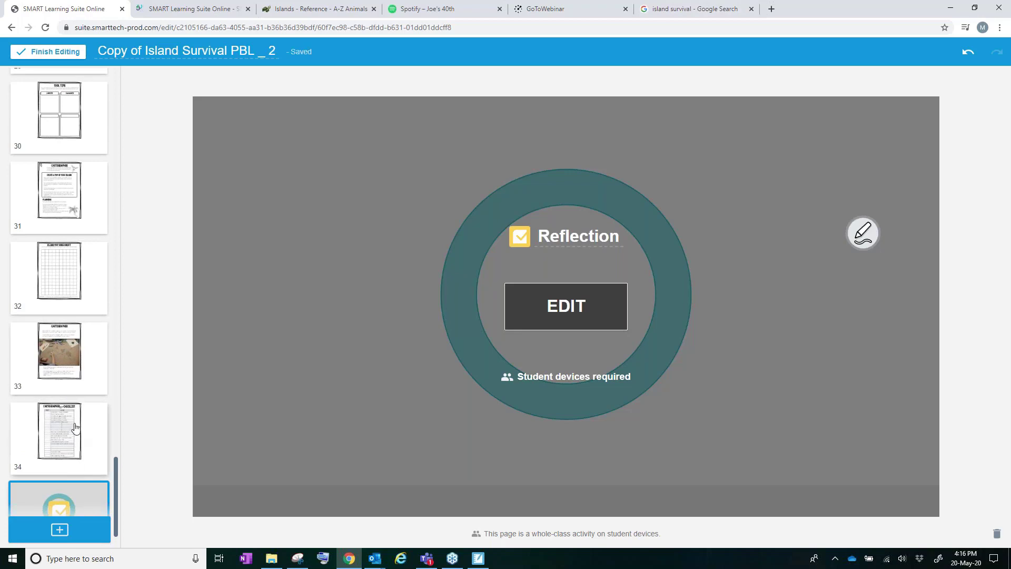
{"action": "left_click", "coordinate": [61, 308]}
{"action": "left_click", "coordinate": [72, 217]}
{"action": "left_click", "coordinate": [68, 143]}
{"action": "scroll", "coordinate": [72, 217], "scroll_direction": "up", "scroll_amount": 20}
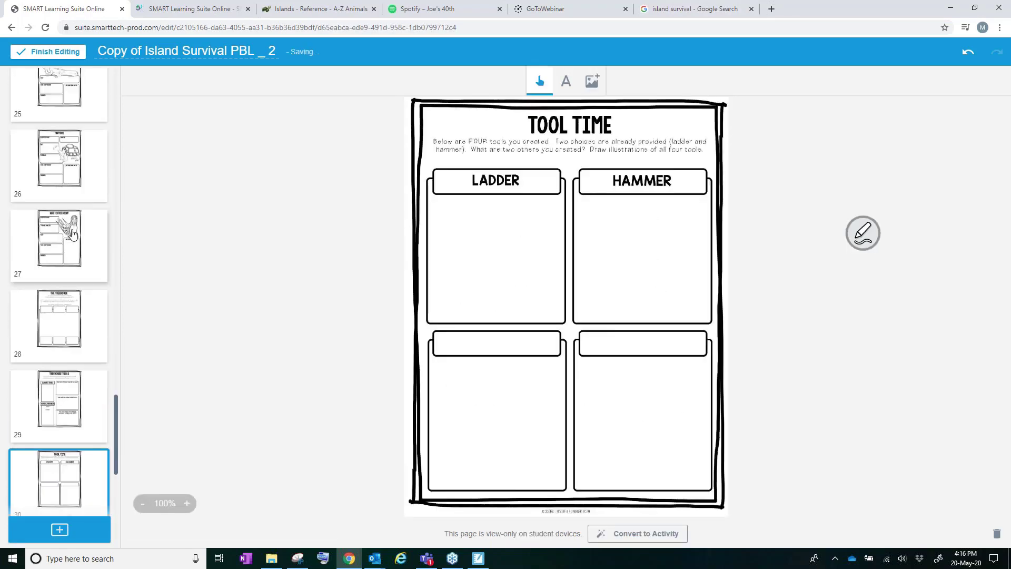
{"action": "left_click", "coordinate": [55, 51]}
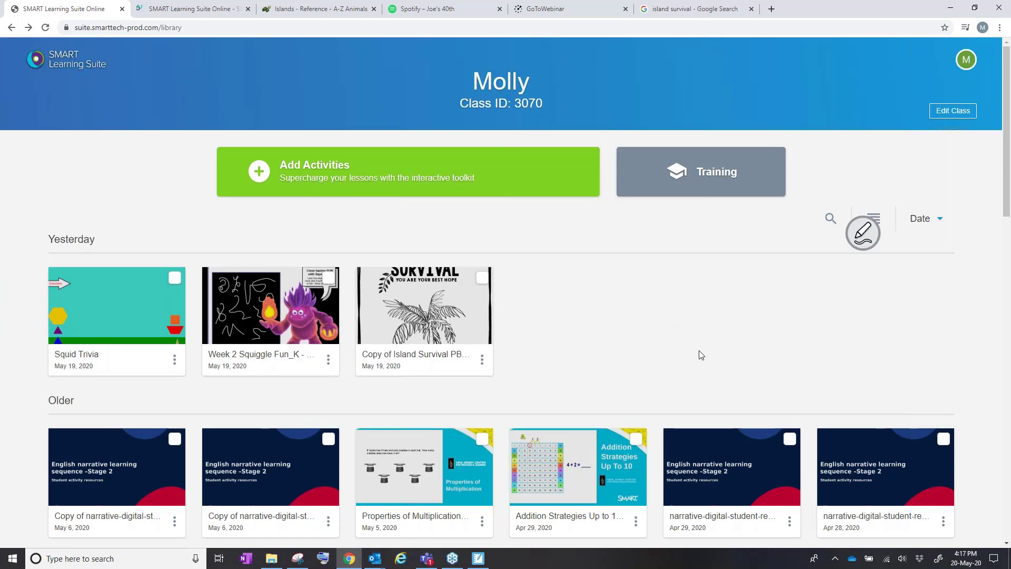
Step: Copy the student share link for the Copy of Island Survival PBL _ 2 lesson
{"action": "mouse_move", "coordinate": [481, 367]}
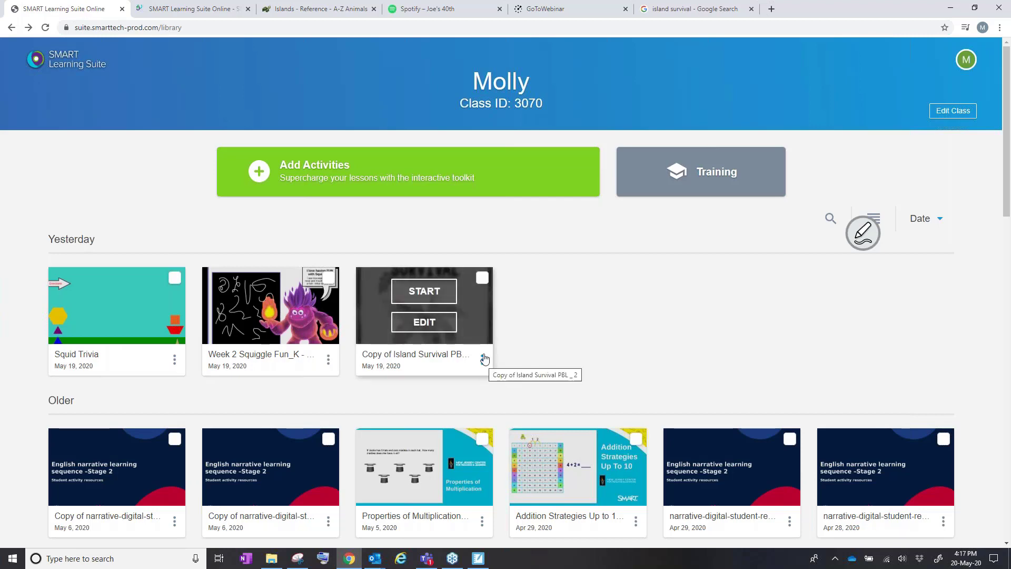
{"action": "left_click", "coordinate": [482, 362]}
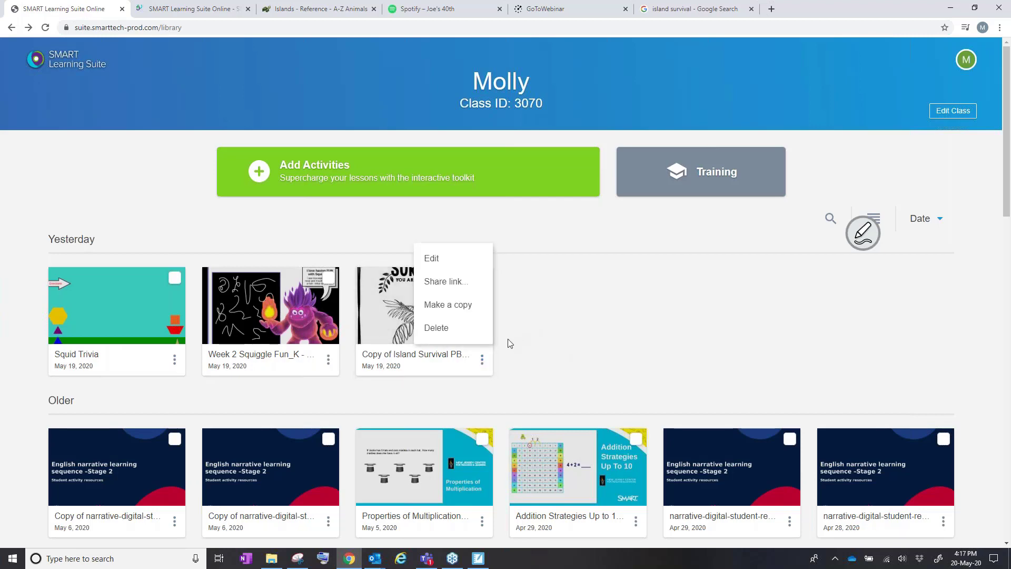
{"action": "left_click", "coordinate": [445, 282]}
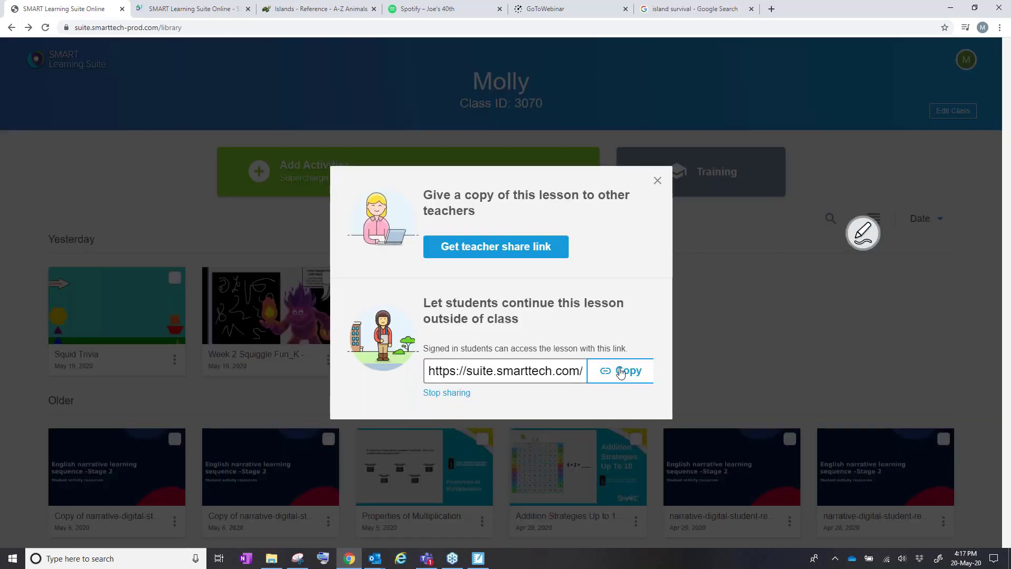
{"action": "left_click", "coordinate": [624, 371]}
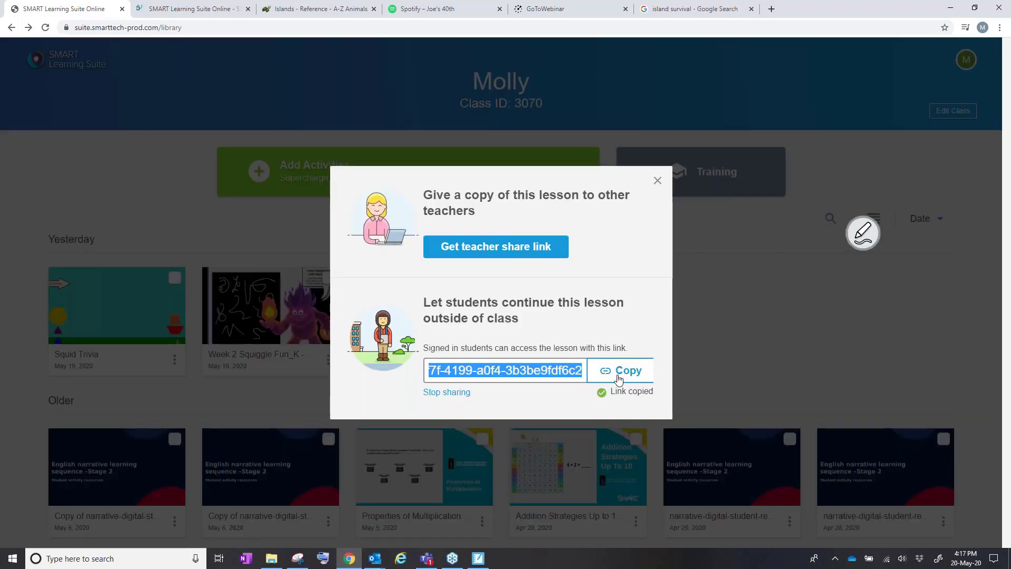
Step: Open a new incognito browser window for trying the lesson link from the student side
{"action": "left_click", "coordinate": [1001, 35]}
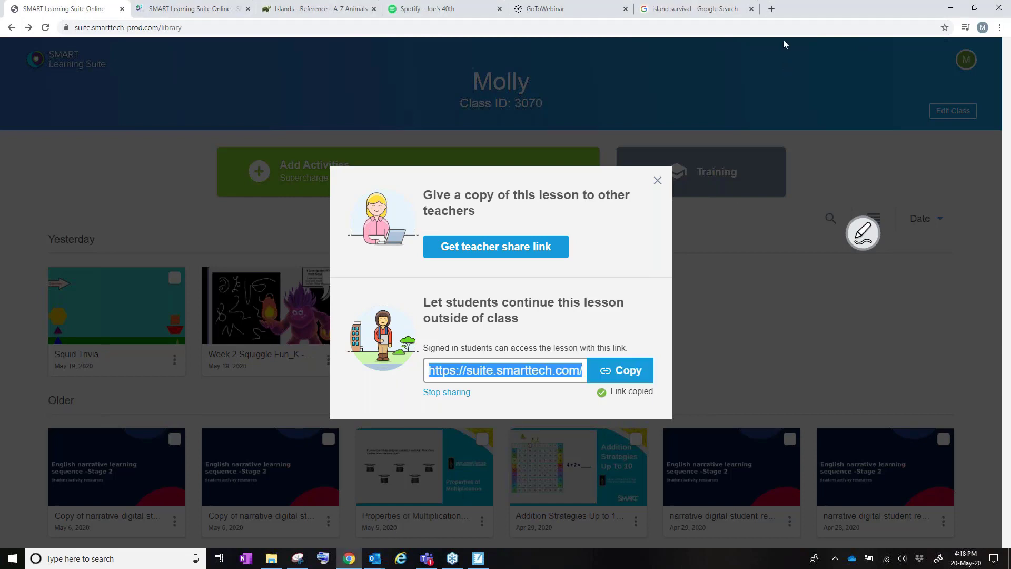
{"action": "left_click", "coordinate": [772, 9]}
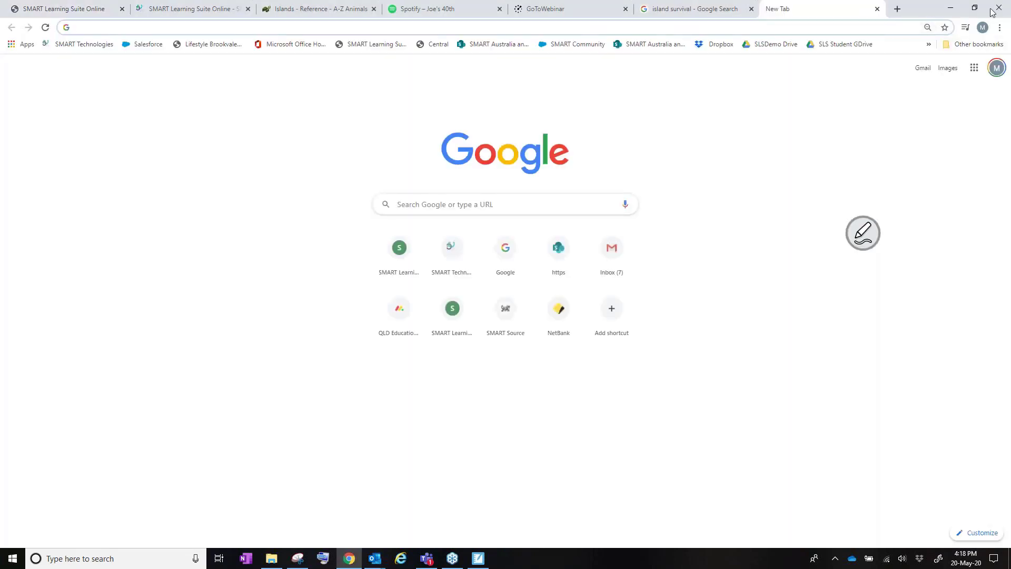
{"action": "left_click", "coordinate": [928, 28]}
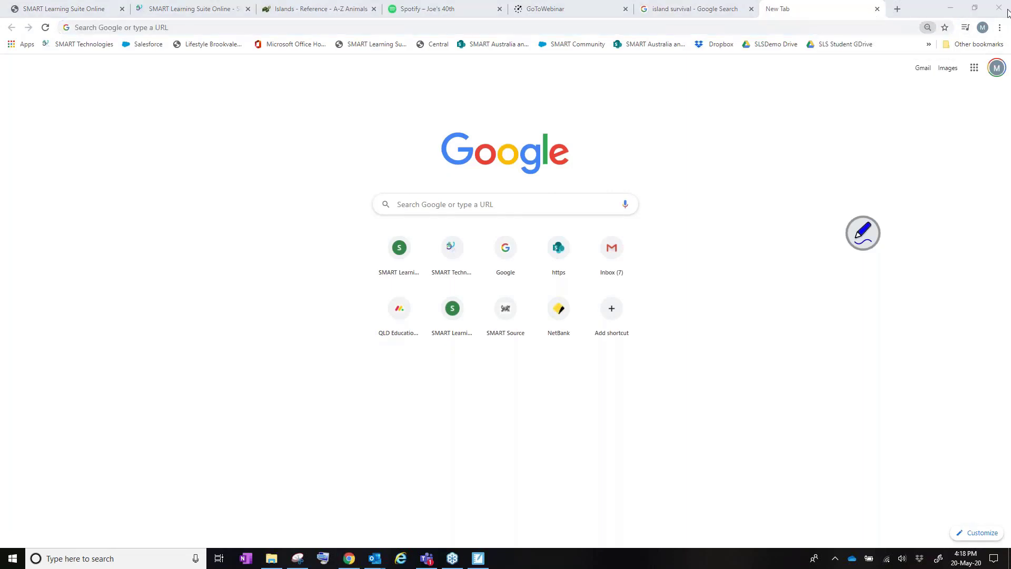
{"action": "left_click", "coordinate": [1000, 29]}
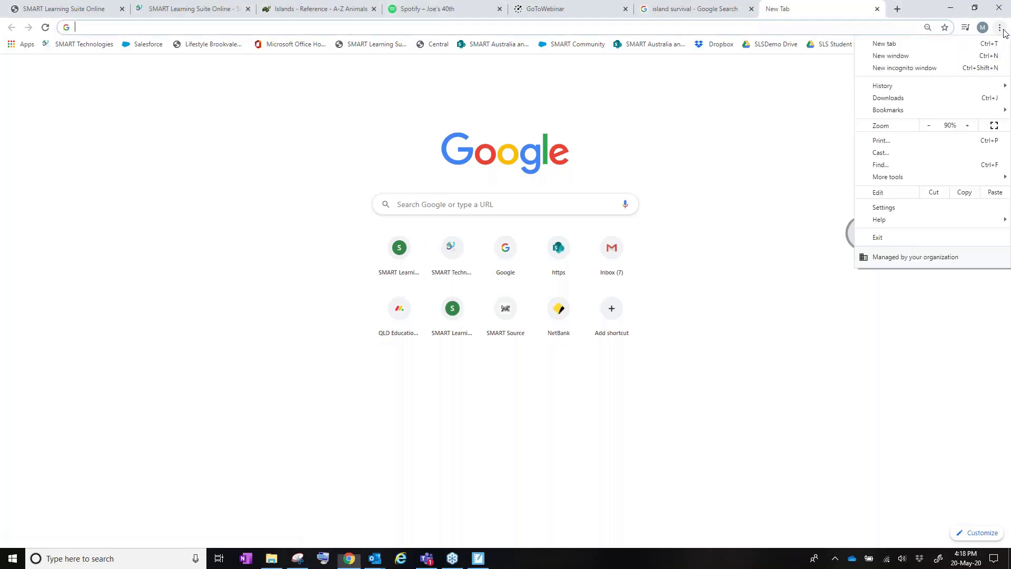
{"action": "left_click", "coordinate": [937, 67]}
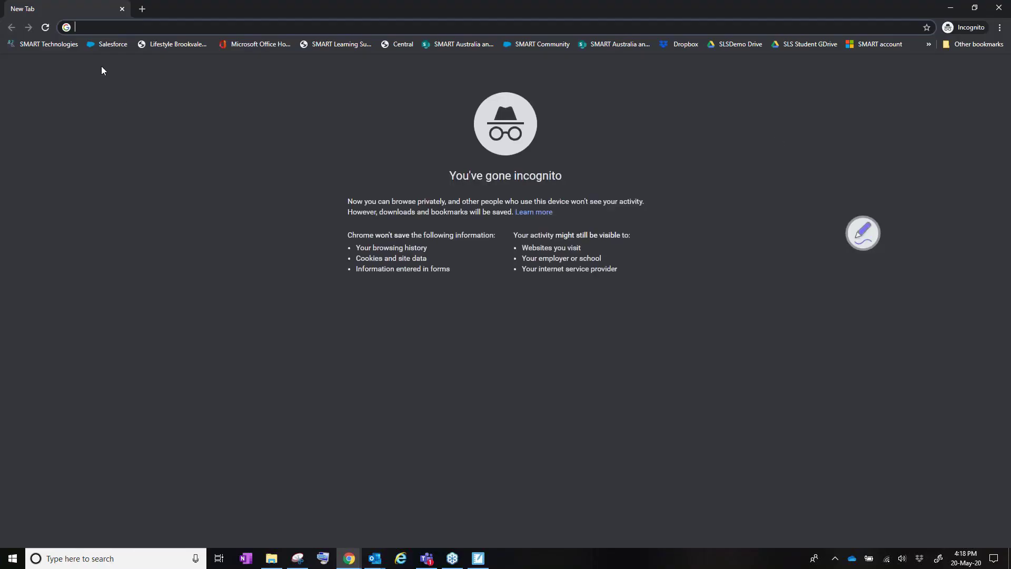
Step: Load the copied student share link and start signing in with Google to open the lesson
{"action": "key", "text": "ctrl+v"}
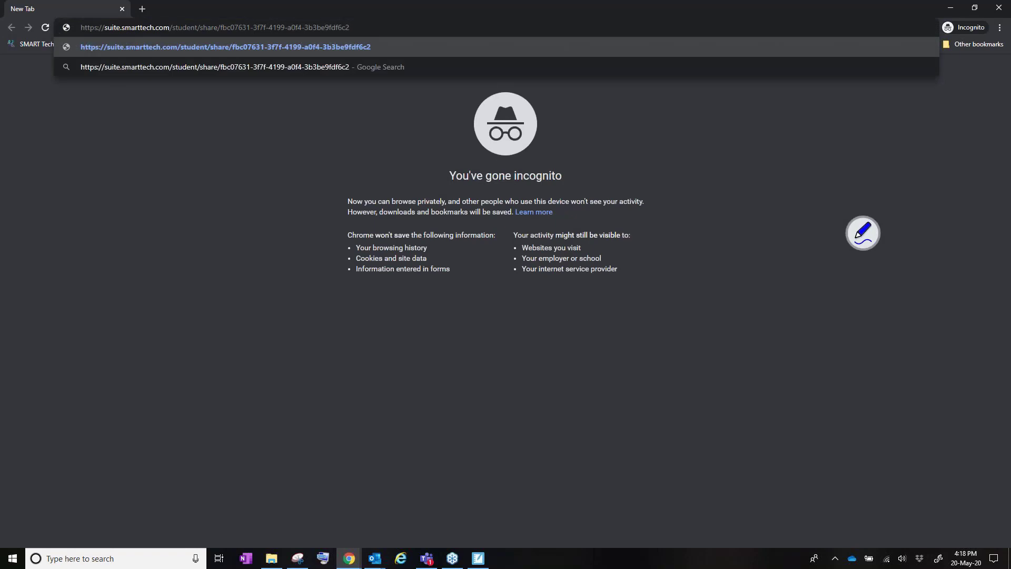
{"action": "key", "text": "Return"}
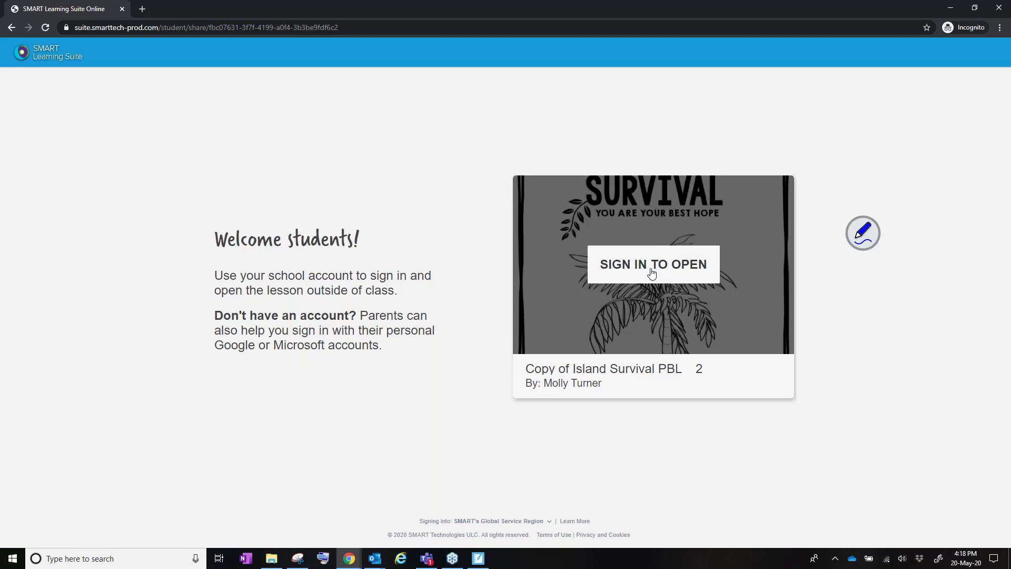
{"action": "left_click", "coordinate": [651, 271]}
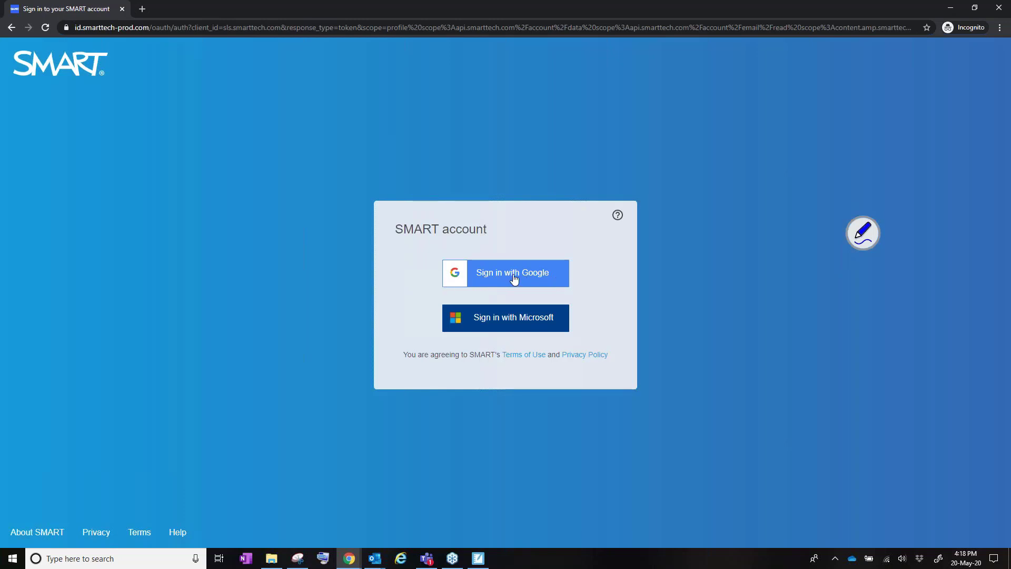
{"action": "left_click", "coordinate": [514, 274]}
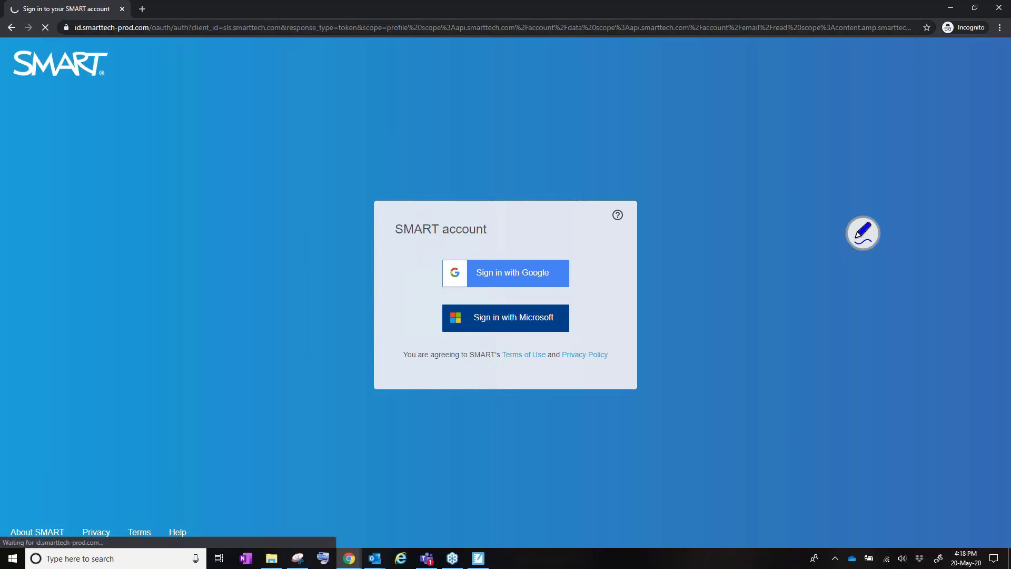
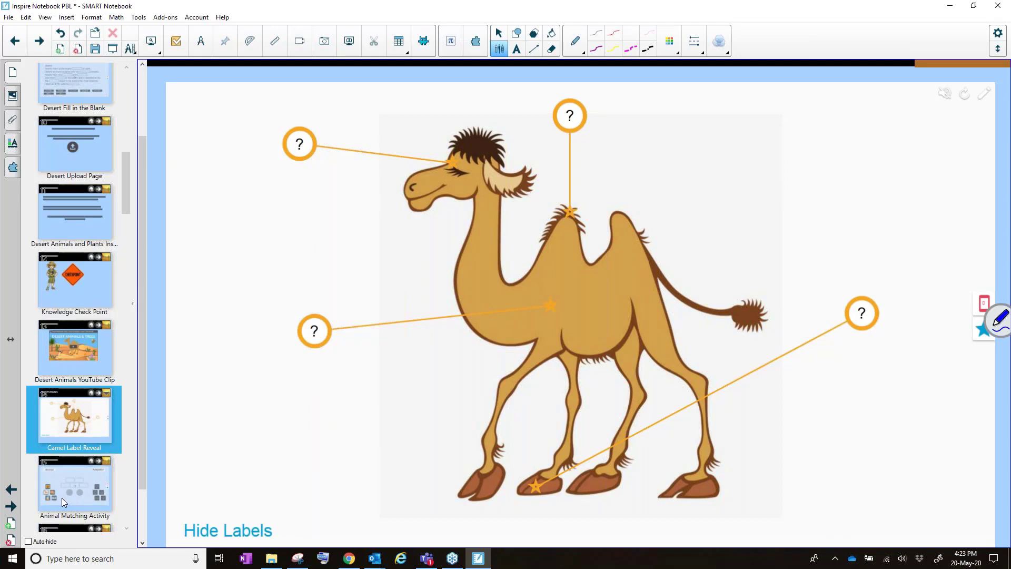
Step: Look through the Animal Matching Activity and the page for drawing and labelling a new desert animal in the Inspire Notebook PBL file
{"action": "left_click", "coordinate": [62, 495]}
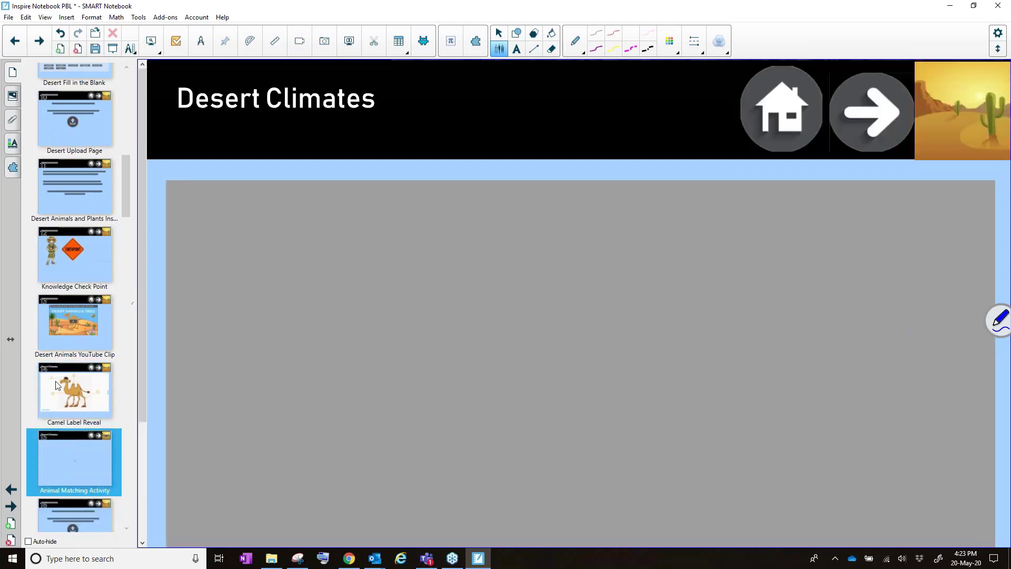
{"action": "scroll", "coordinate": [83, 393], "scroll_direction": "down", "scroll_amount": 2}
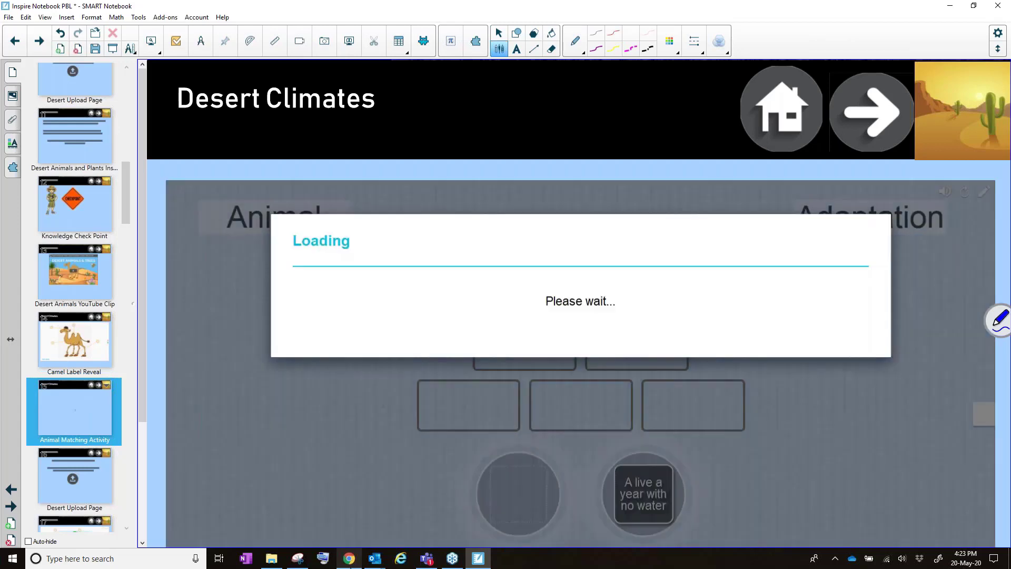
{"action": "mouse_move", "coordinate": [350, 564]}
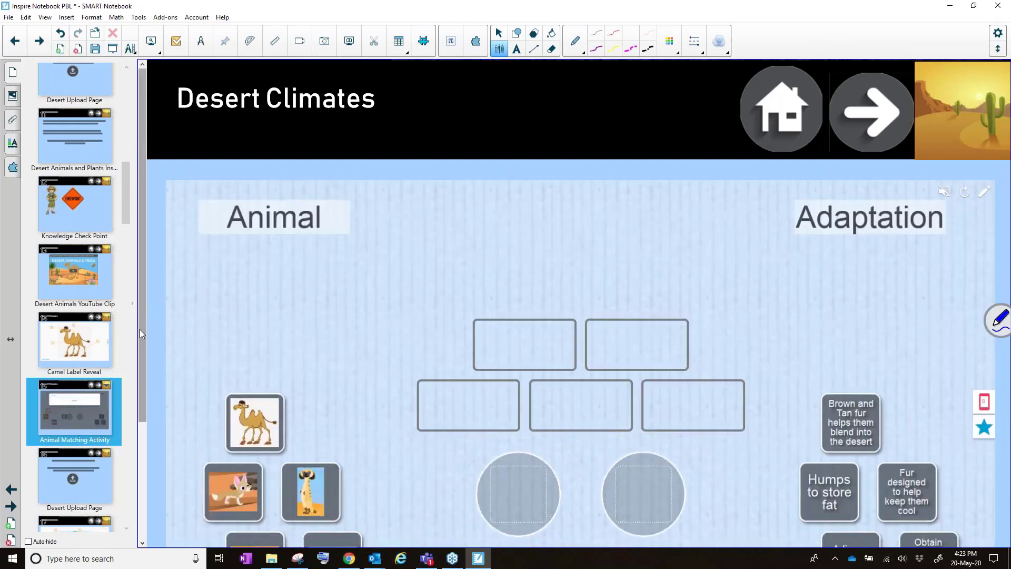
{"action": "left_click_drag", "start_coordinate": [140, 330], "coordinate": [151, 410]}
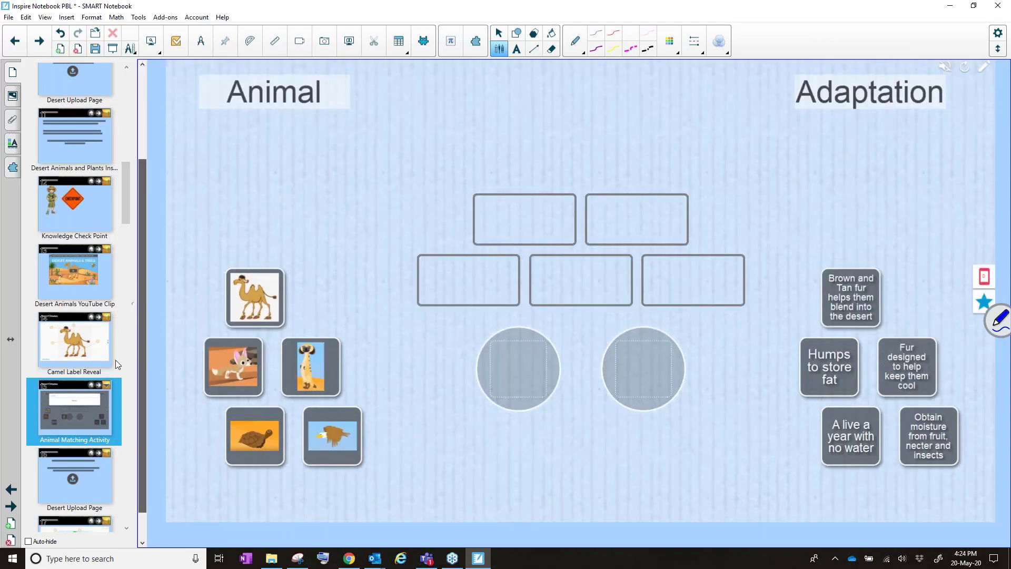
{"action": "scroll", "coordinate": [64, 384], "scroll_direction": "down", "scroll_amount": 2}
{"action": "scroll", "coordinate": [65, 384], "scroll_direction": "down", "scroll_amount": 5}
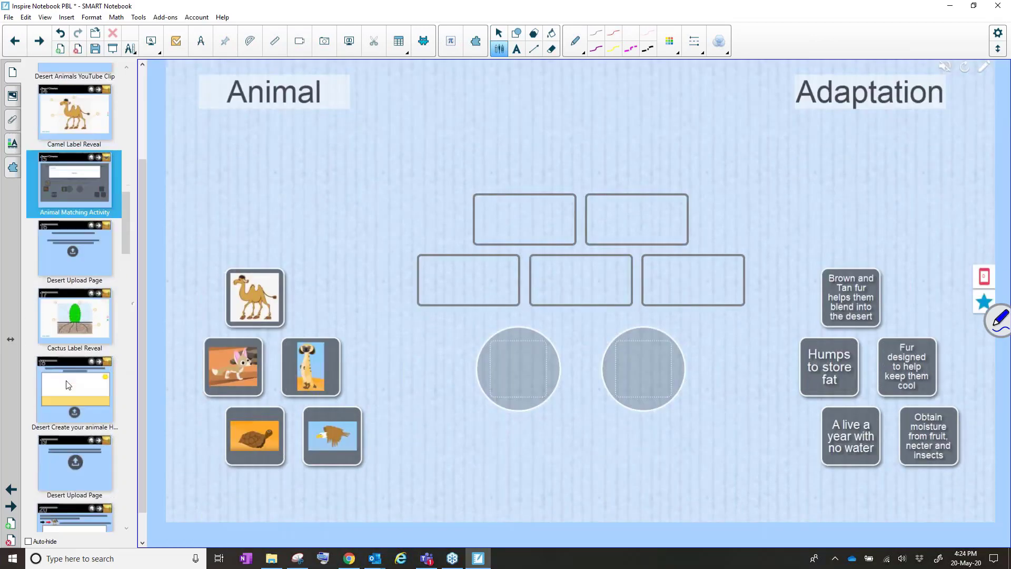
{"action": "left_click", "coordinate": [95, 391]}
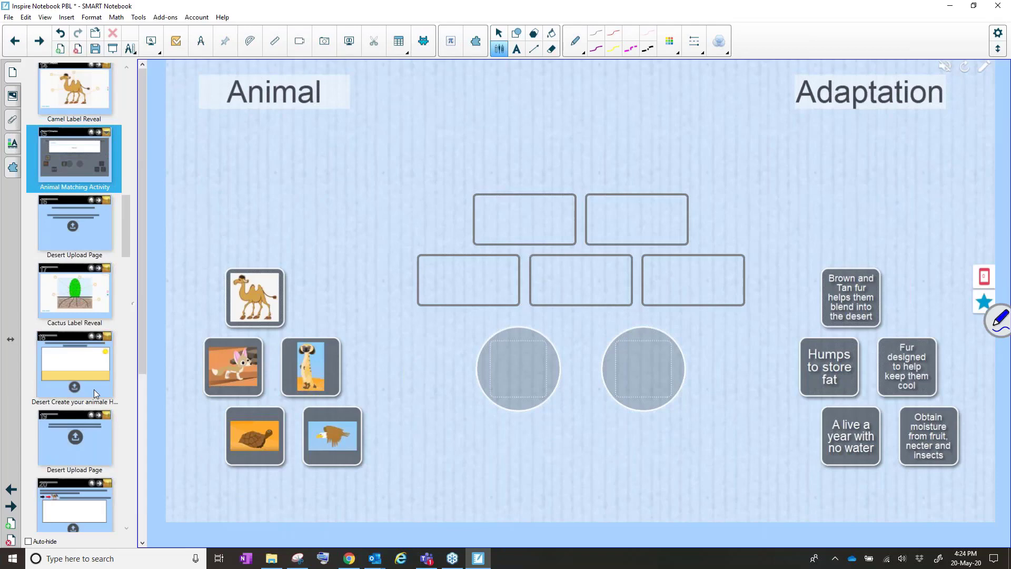
{"action": "scroll", "coordinate": [409, 286], "scroll_direction": "down", "scroll_amount": 2}
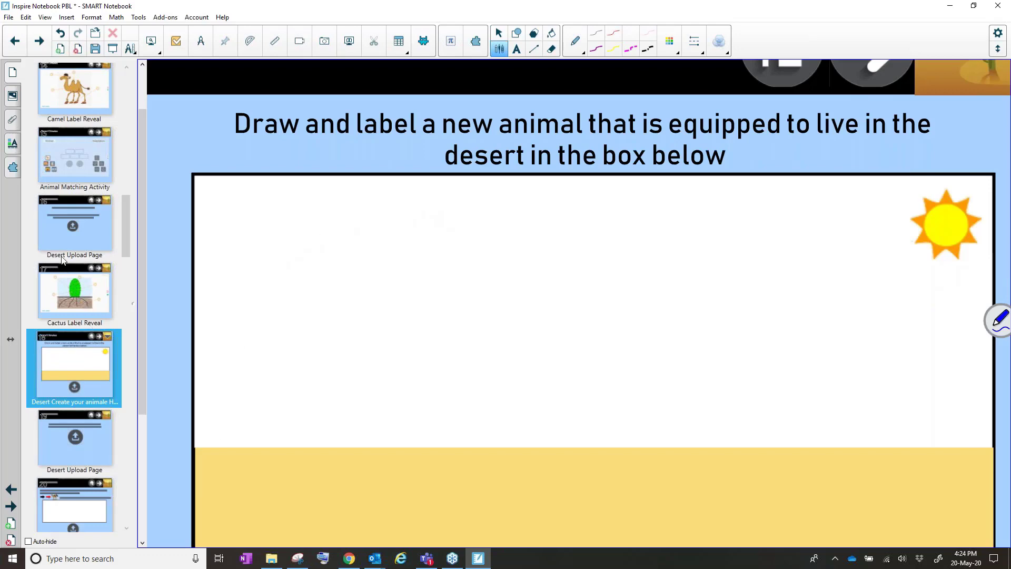
{"action": "scroll", "coordinate": [61, 371], "scroll_direction": "down", "scroll_amount": 1}
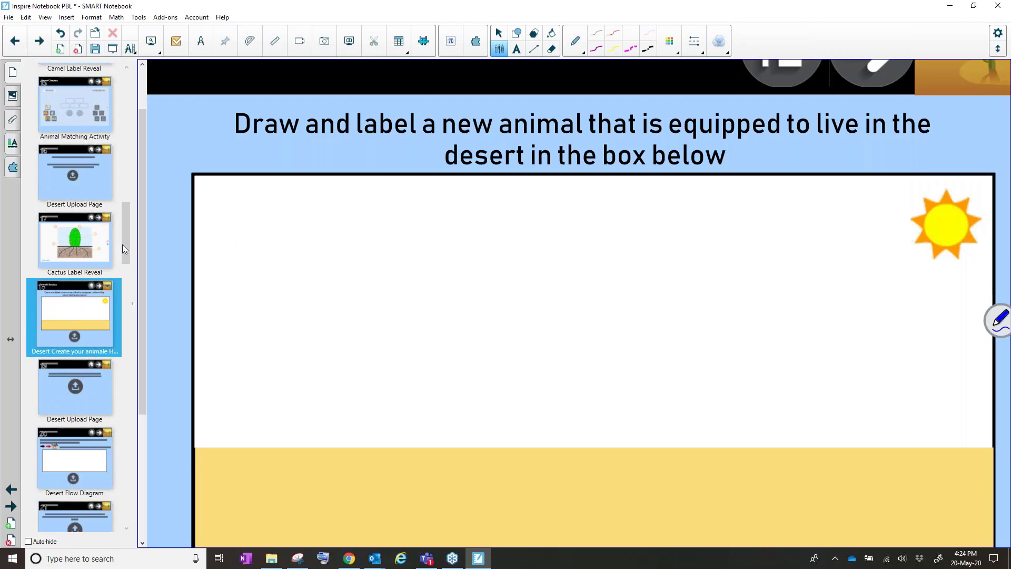
Step: Look through the Rainforest and Ocean starting pages, the first Climatologists page and the Climatologist Response Page
{"action": "left_click_drag", "start_coordinate": [122, 244], "coordinate": [126, 294]}
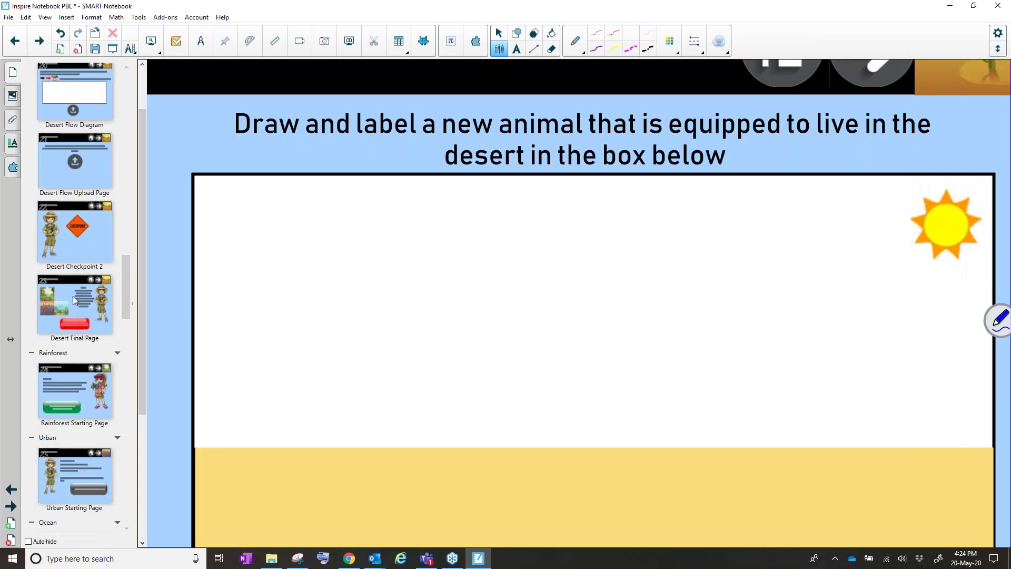
{"action": "left_click", "coordinate": [65, 406]}
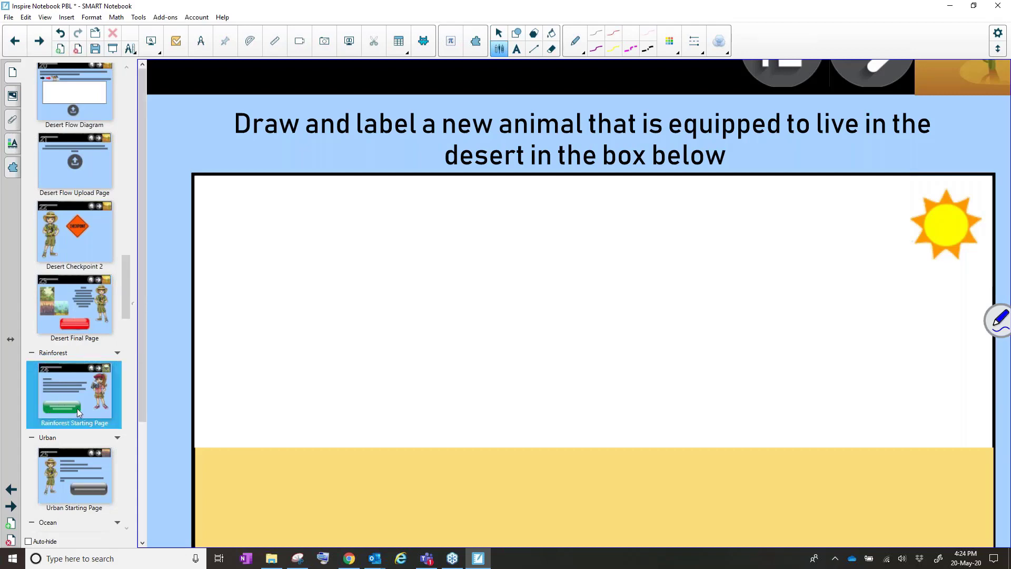
{"action": "scroll", "coordinate": [406, 289], "scroll_direction": "down", "scroll_amount": 3}
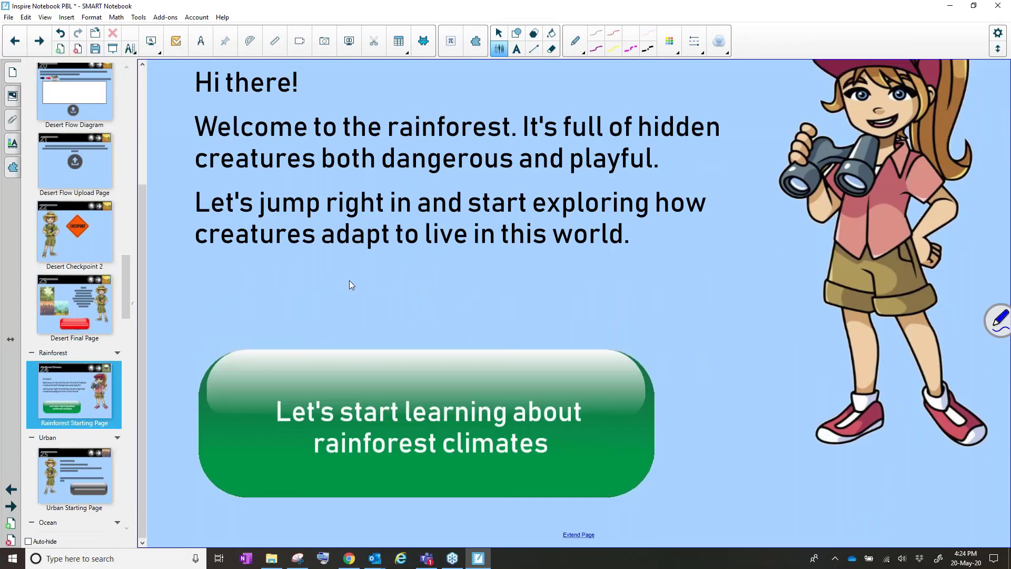
{"action": "scroll", "coordinate": [75, 342], "scroll_direction": "down", "scroll_amount": 5}
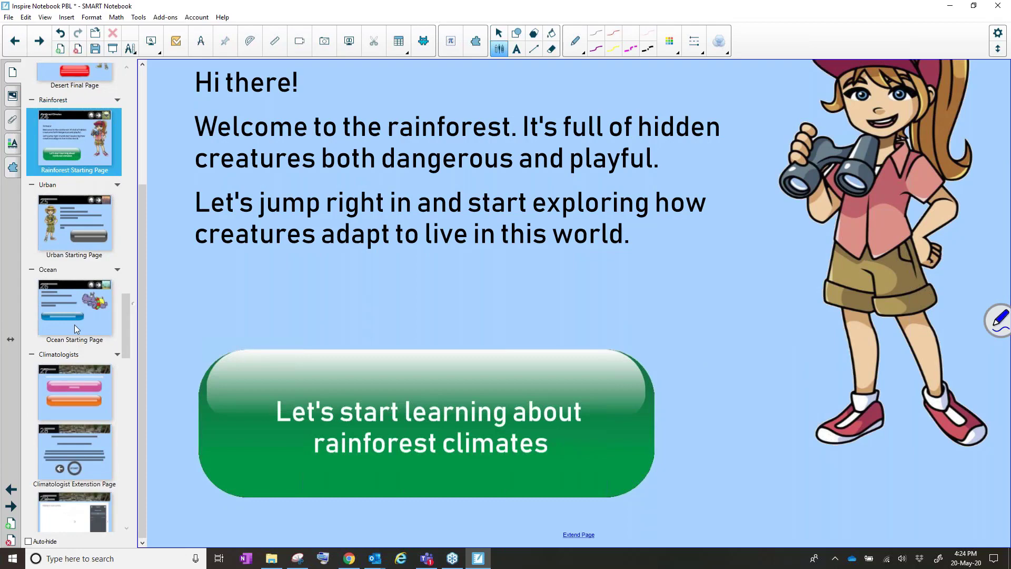
{"action": "left_click", "coordinate": [73, 326]}
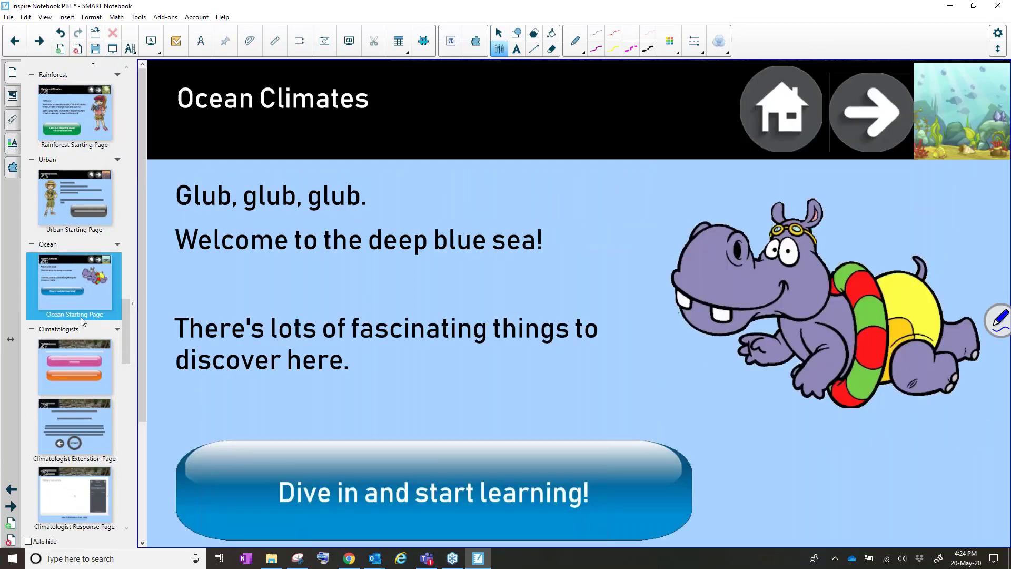
{"action": "left_click", "coordinate": [74, 340]}
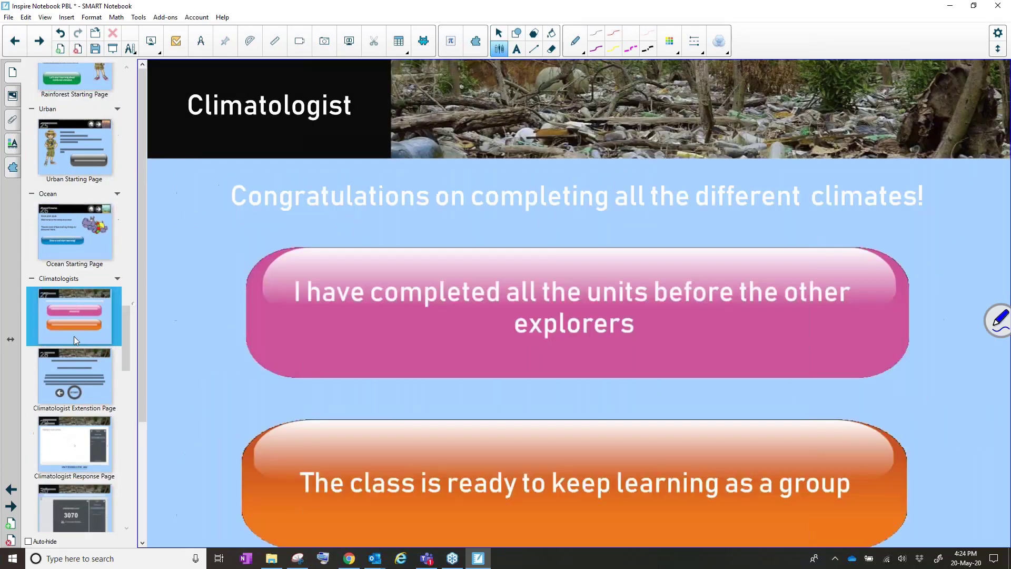
{"action": "scroll", "coordinate": [79, 332], "scroll_direction": "down", "scroll_amount": 2}
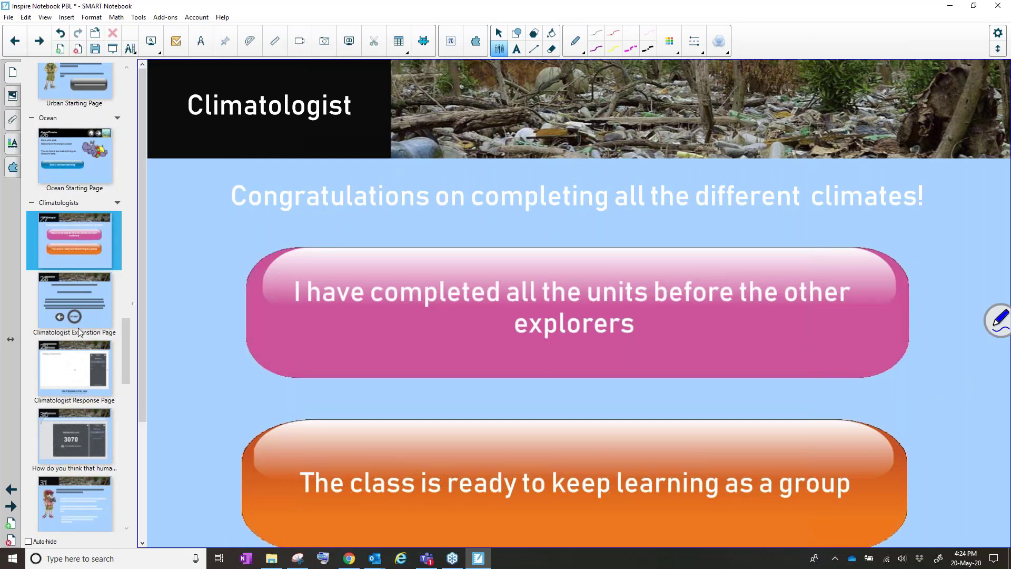
{"action": "left_click", "coordinate": [73, 379]}
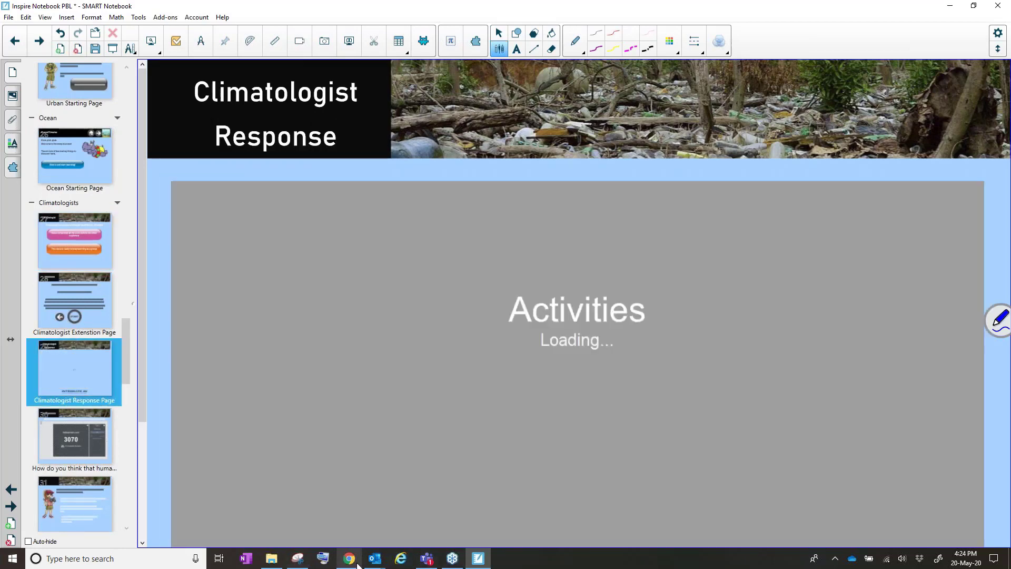
Step: Switch to Chrome, start presenting the Copy of Island Survival PBL lesson, and go to the Entrance Ticket on page 3
{"action": "left_click", "coordinate": [349, 559]}
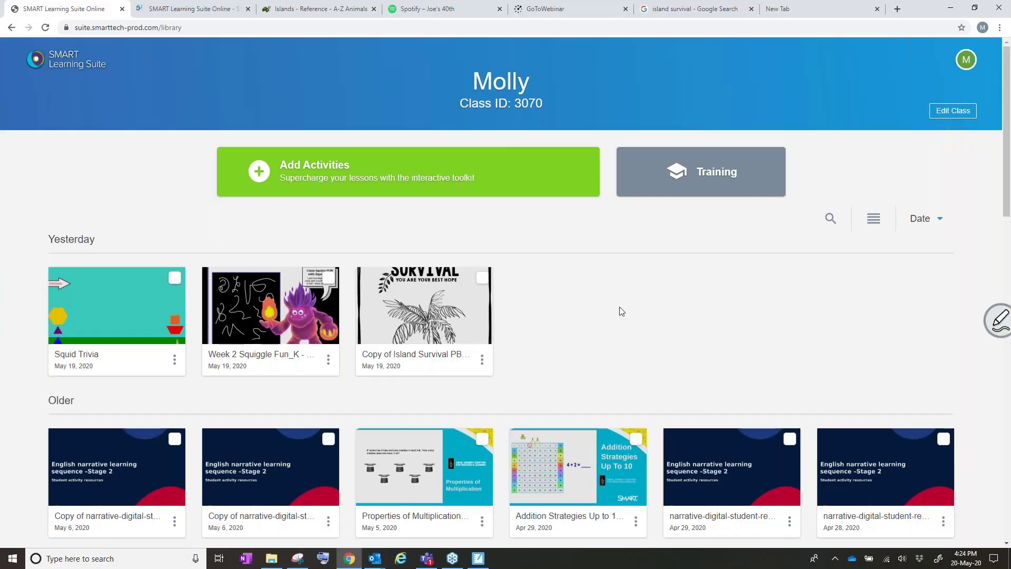
{"action": "scroll", "coordinate": [620, 310], "scroll_direction": "down", "scroll_amount": 3}
{"action": "scroll", "coordinate": [619, 307], "scroll_direction": "up", "scroll_amount": 3}
{"action": "mouse_move", "coordinate": [437, 337]}
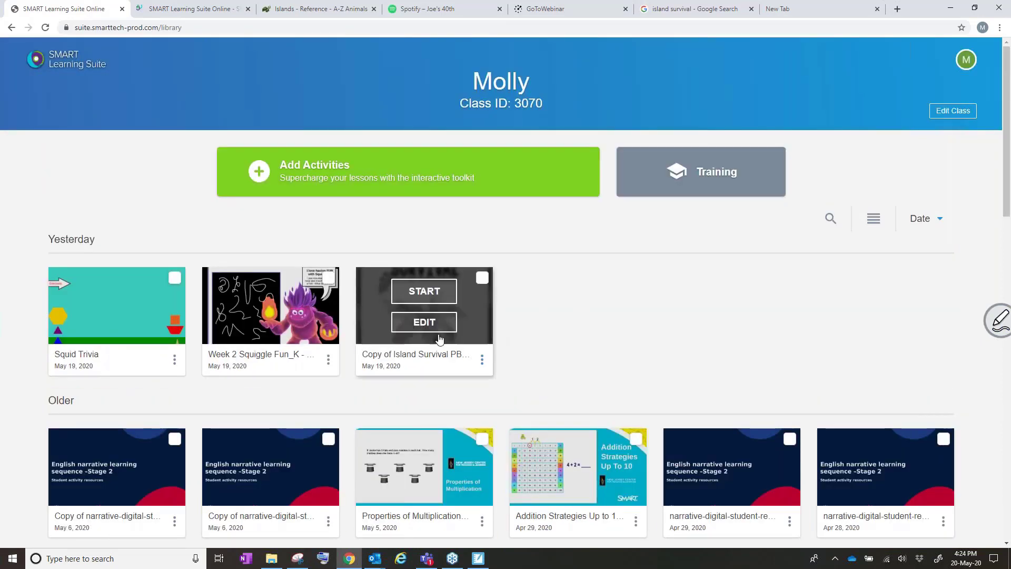
{"action": "left_click", "coordinate": [412, 296]}
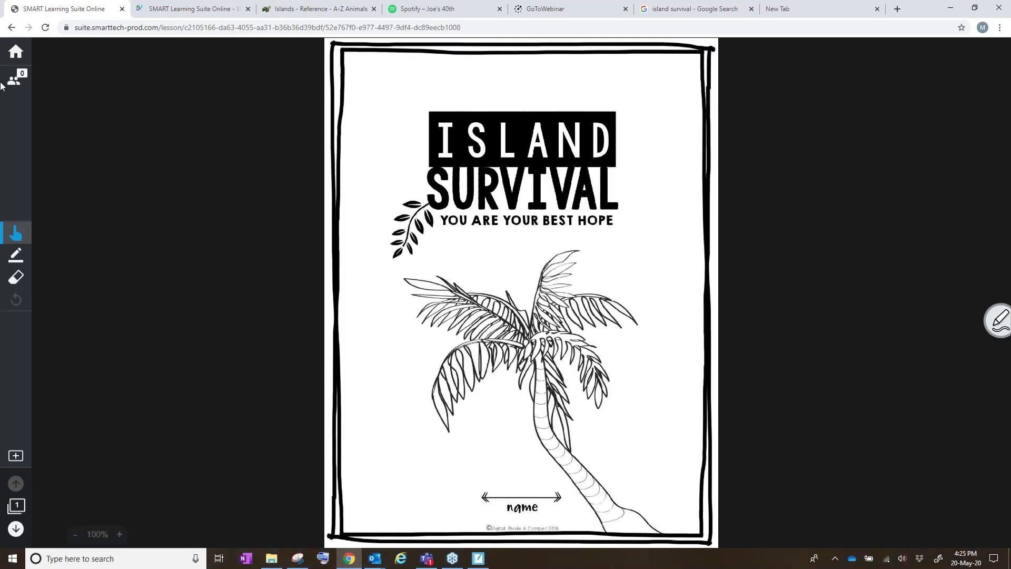
{"action": "left_click", "coordinate": [16, 507]}
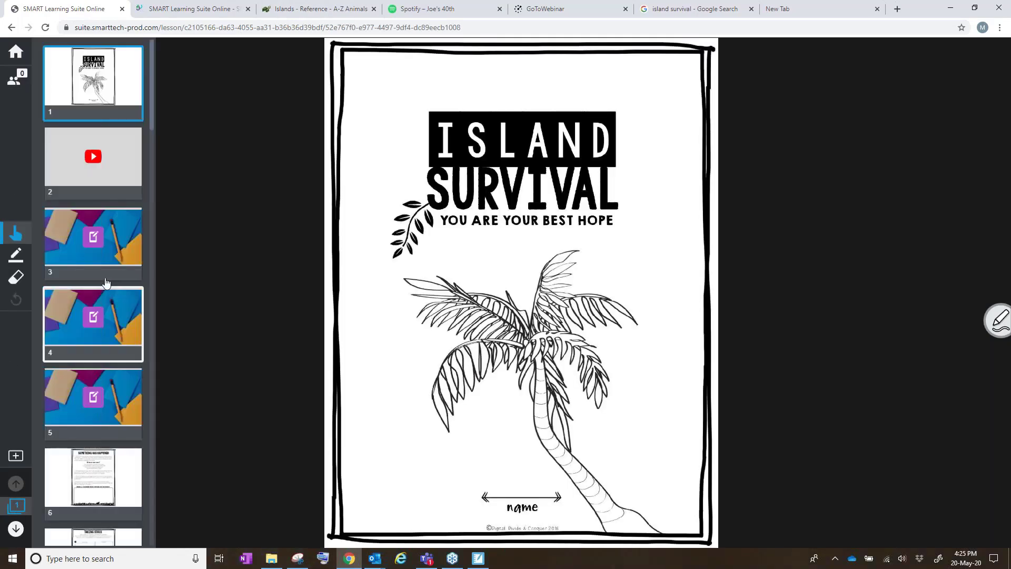
{"action": "left_click", "coordinate": [109, 249]}
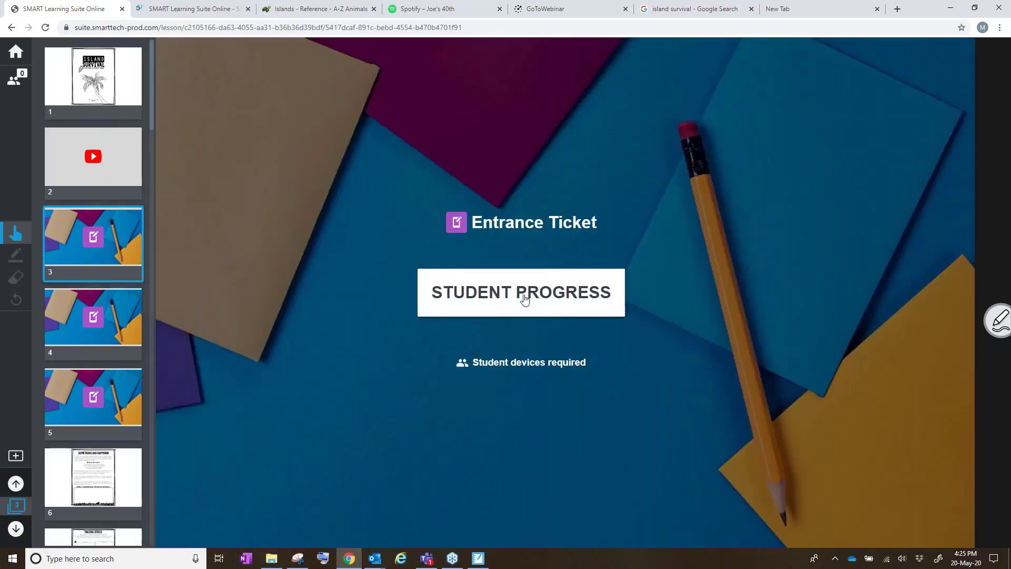
Step: Open the student progress for the Entrance Ticket, view the connected student's handout and close it
{"action": "left_click", "coordinate": [503, 295]}
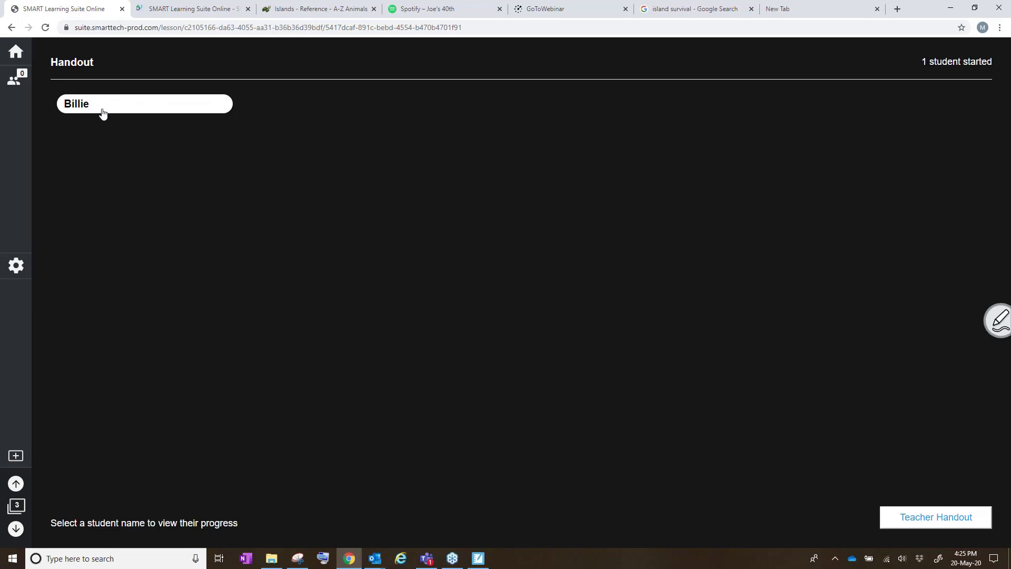
{"action": "left_click", "coordinate": [132, 108]}
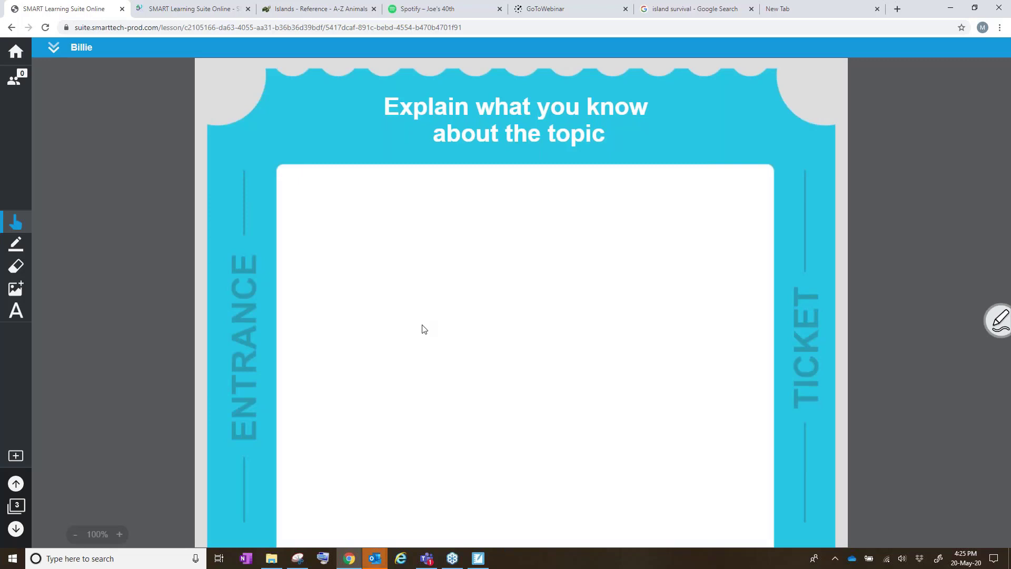
{"action": "left_click", "coordinate": [55, 48]}
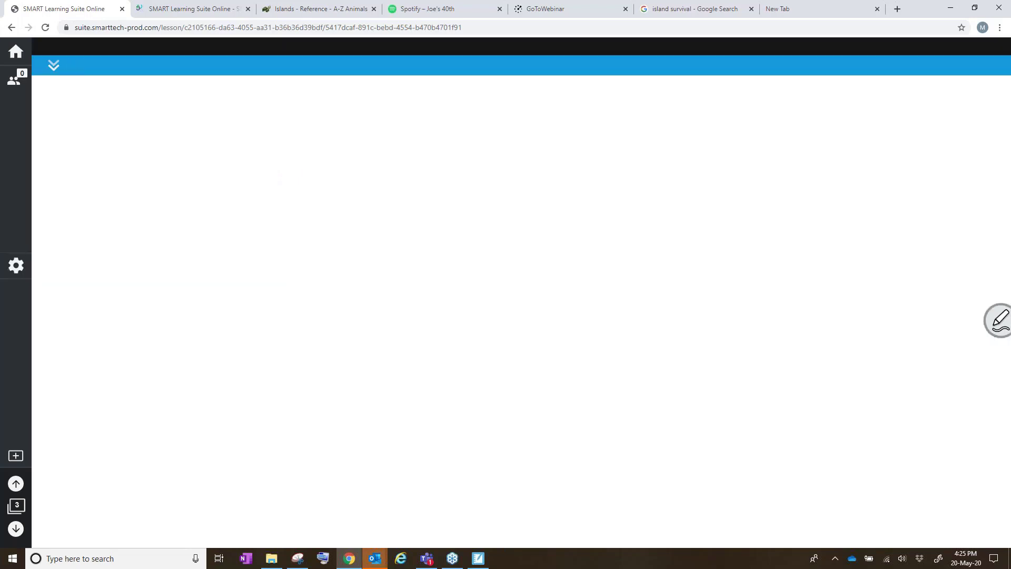
Step: Check the student progress on page 4, dismiss the class joining instructions, and view the student's completed handout on page 5
{"action": "left_click", "coordinate": [16, 529]}
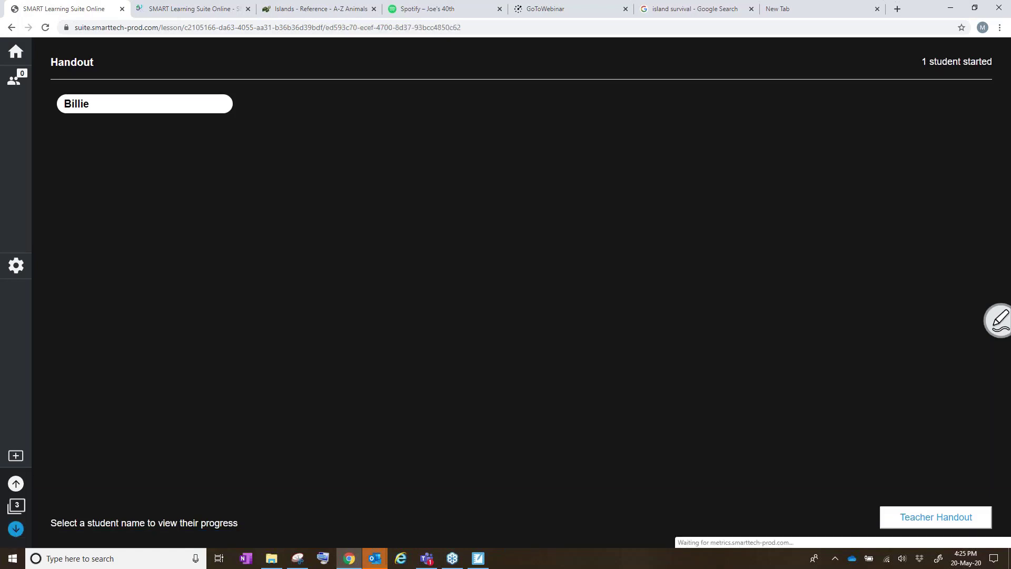
{"action": "left_click", "coordinate": [458, 280]}
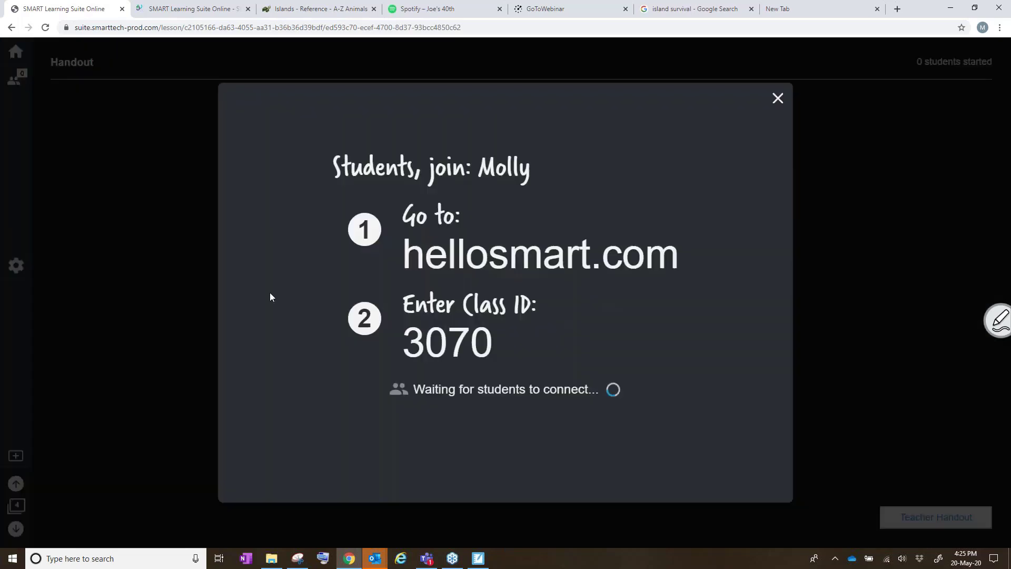
{"action": "left_click", "coordinate": [778, 99]}
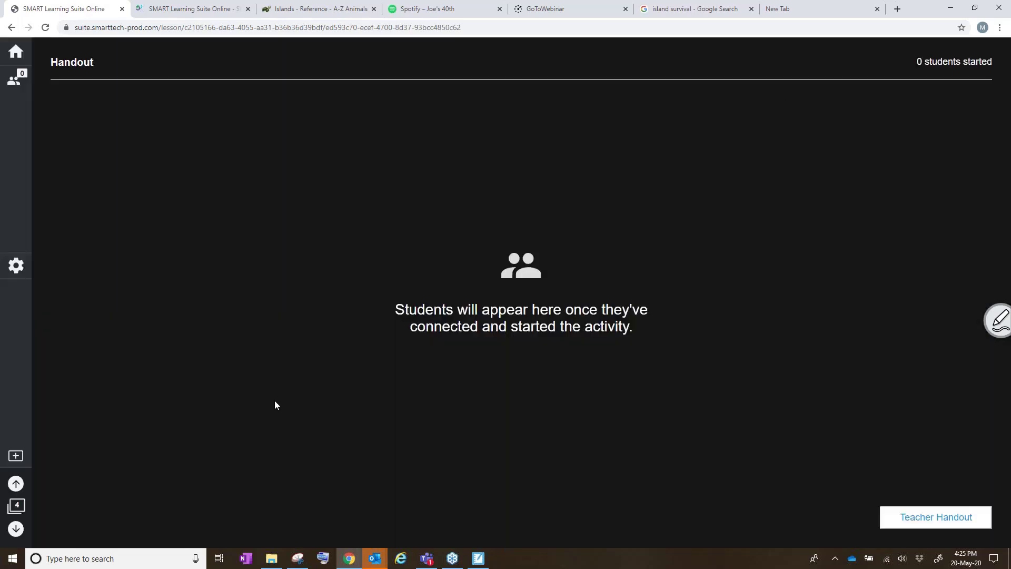
{"action": "left_click", "coordinate": [15, 506]}
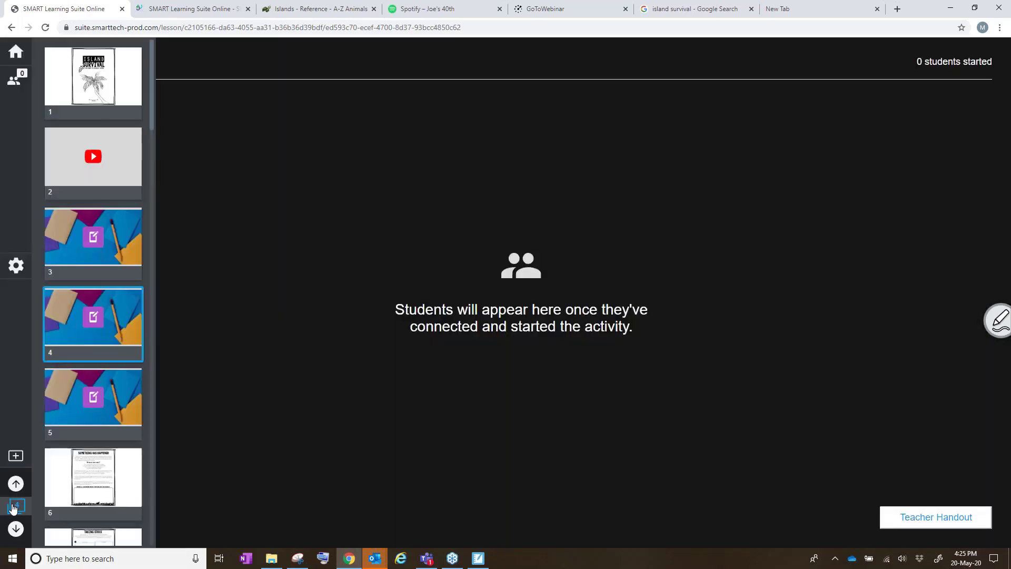
{"action": "left_click", "coordinate": [105, 261]}
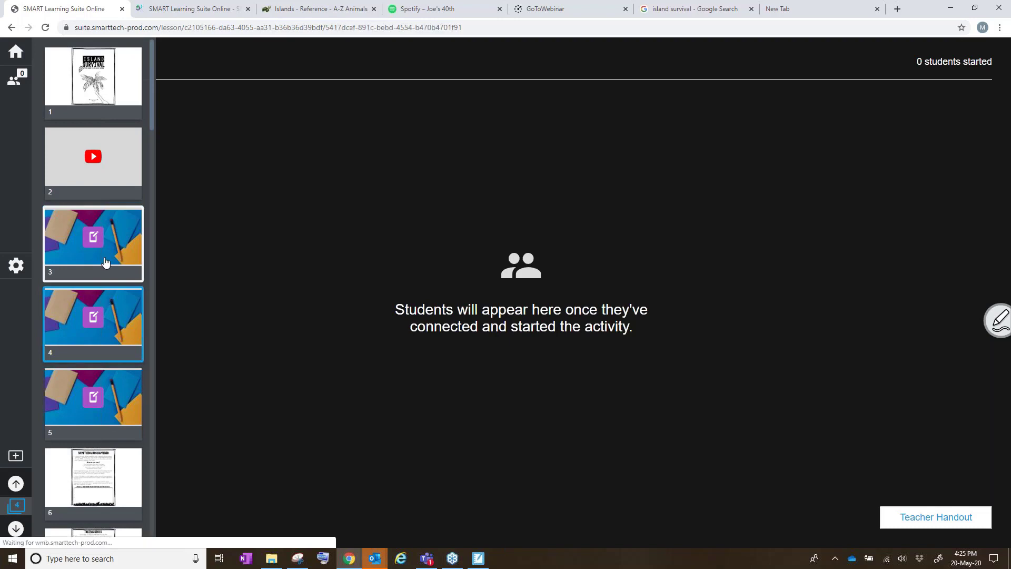
{"action": "left_click", "coordinate": [109, 398]}
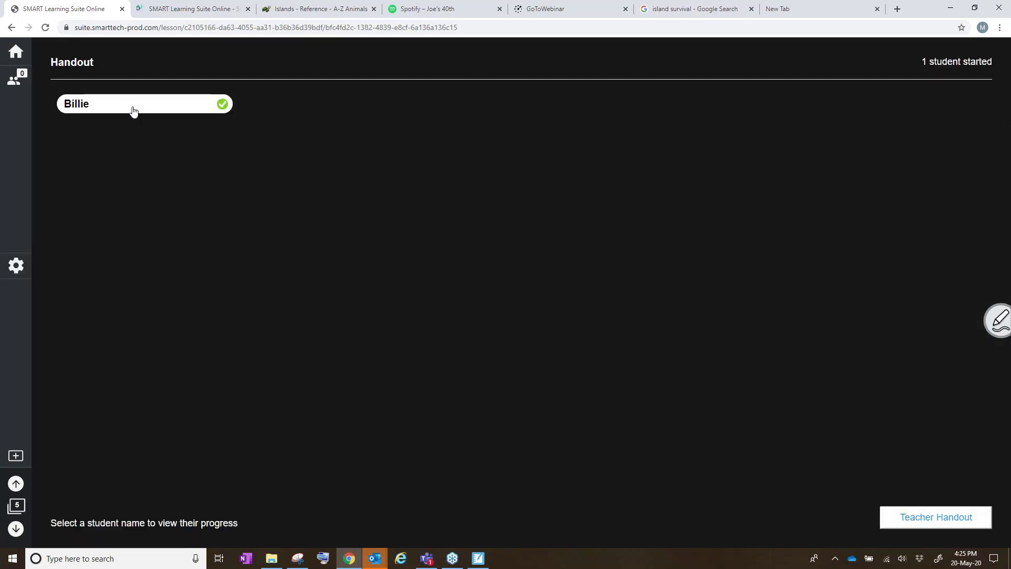
{"action": "left_click", "coordinate": [134, 111]}
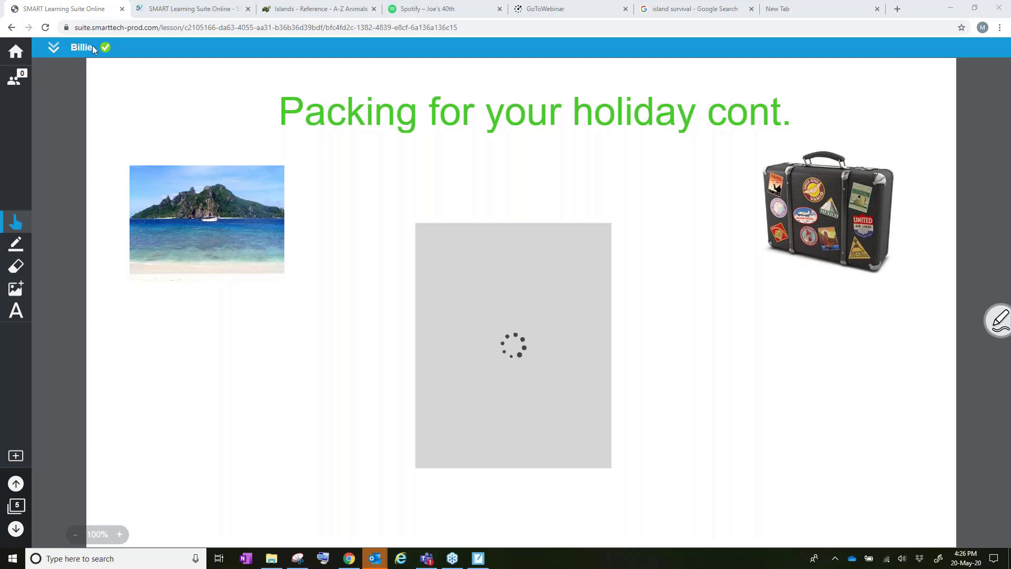
Step: Start the Copy of Island Survival PBL lesson again from the library and open the original Island Survival PDF from the desktop, maximized
{"action": "left_click", "coordinate": [16, 53]}
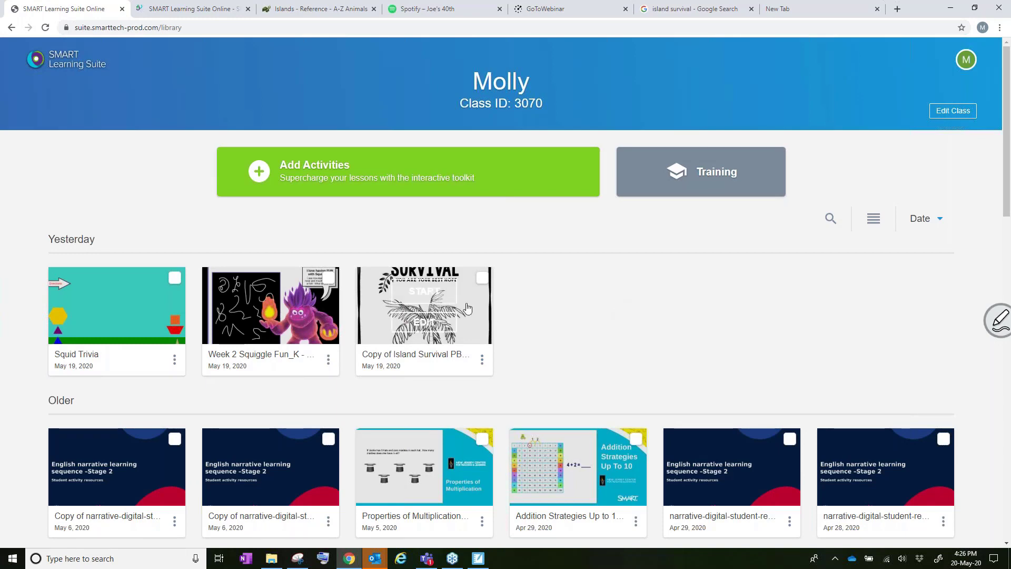
{"action": "left_click", "coordinate": [484, 313]}
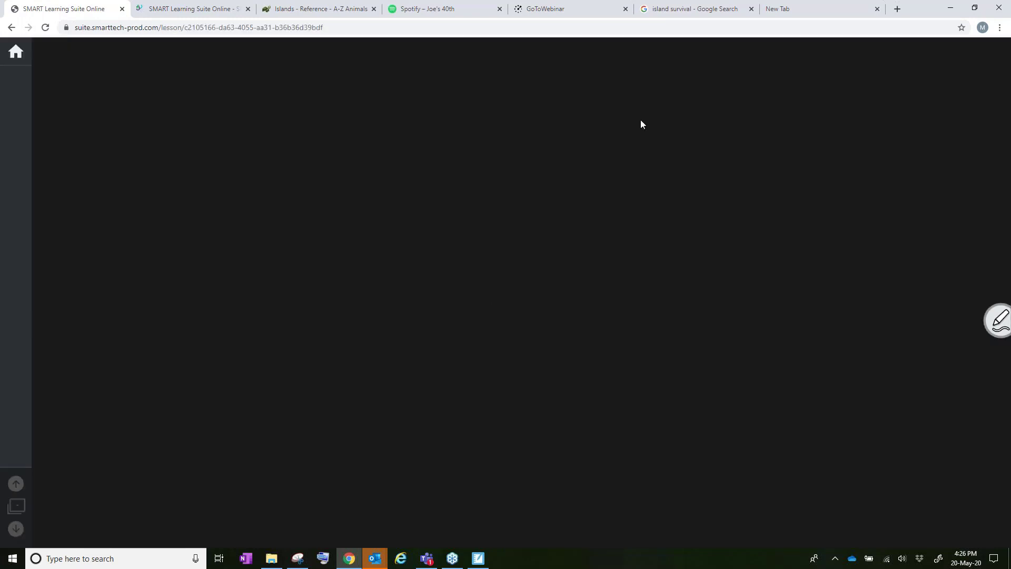
{"action": "left_click", "coordinate": [948, 12]}
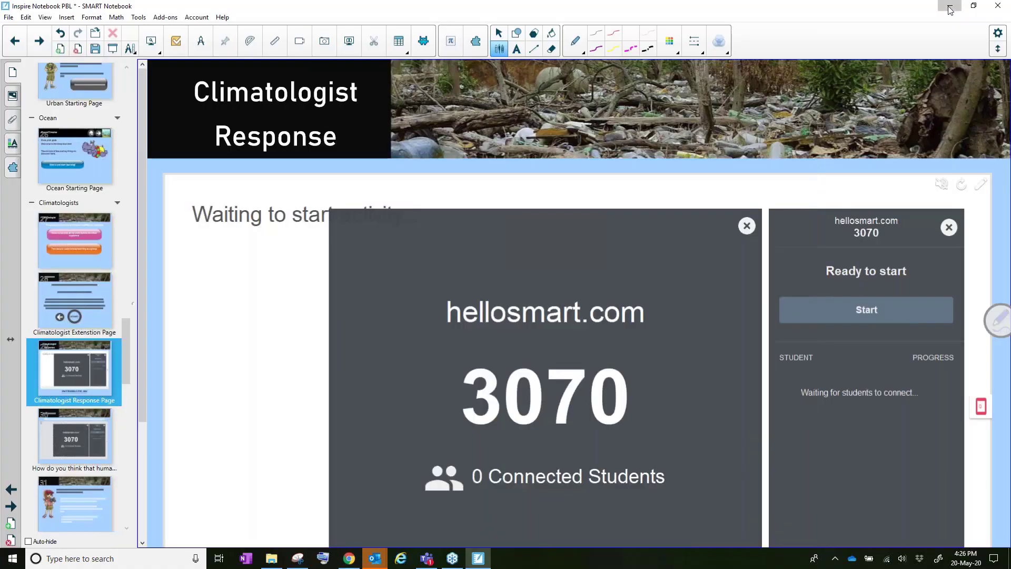
{"action": "left_click", "coordinate": [950, 10]}
{"action": "double_click", "coordinate": [380, 19]}
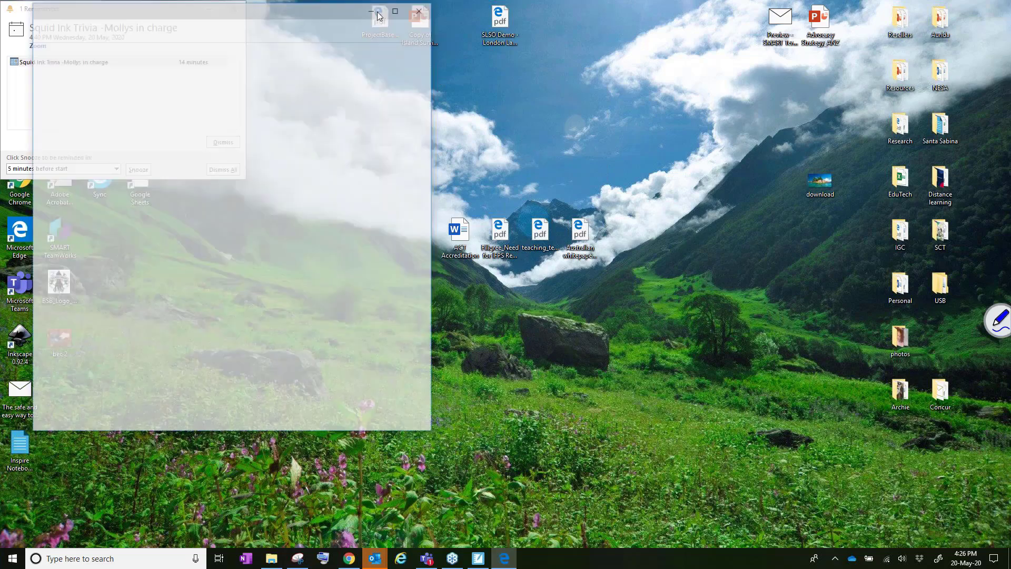
{"action": "left_click", "coordinate": [398, 10]}
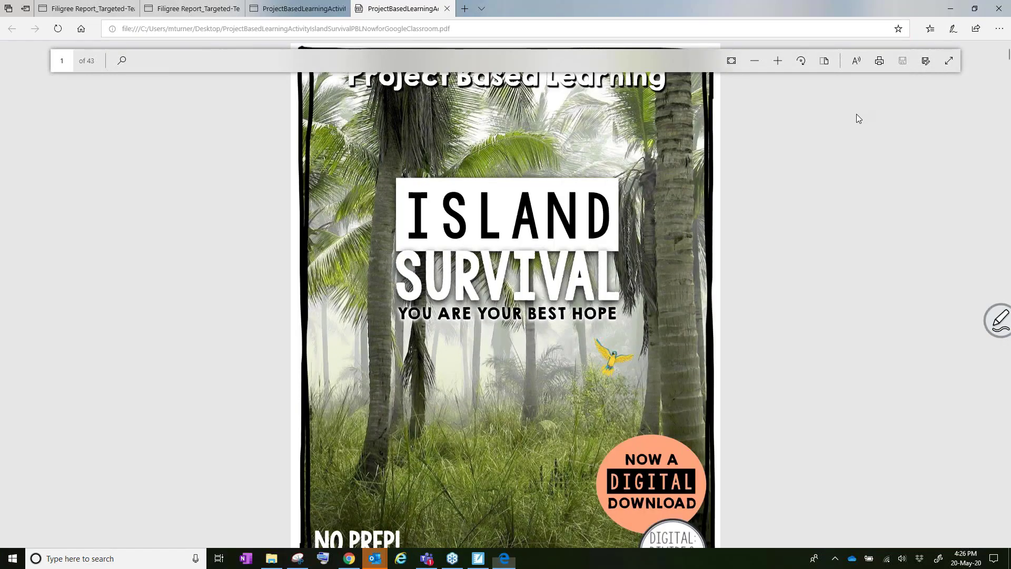
Step: Look through the Island Survival PDF from the cover through the contents table and worksheets to the What's On Your Island? page
{"action": "scroll", "coordinate": [580, 357], "scroll_direction": "down", "scroll_amount": 12}
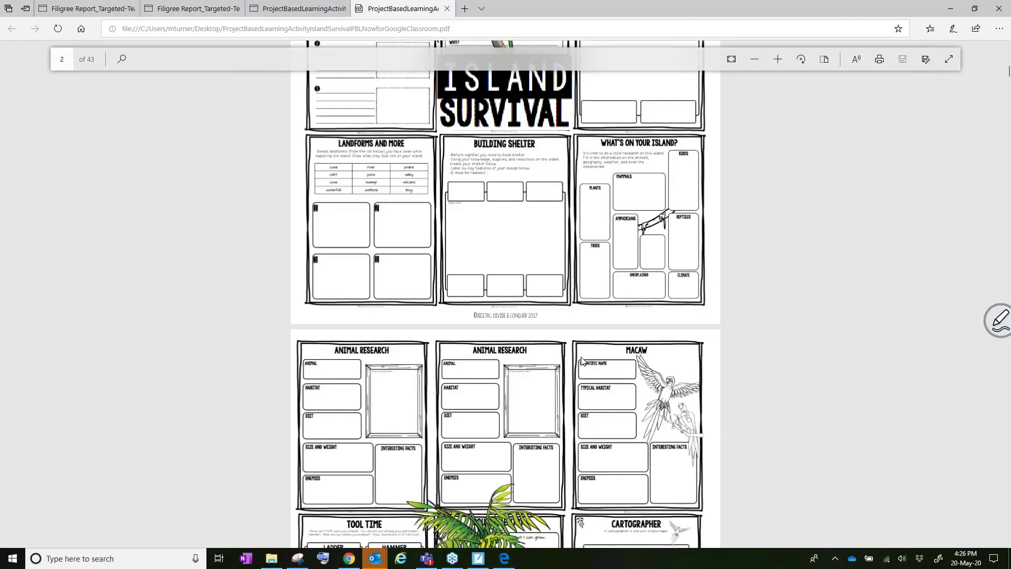
{"action": "scroll", "coordinate": [581, 360], "scroll_direction": "down", "scroll_amount": 15}
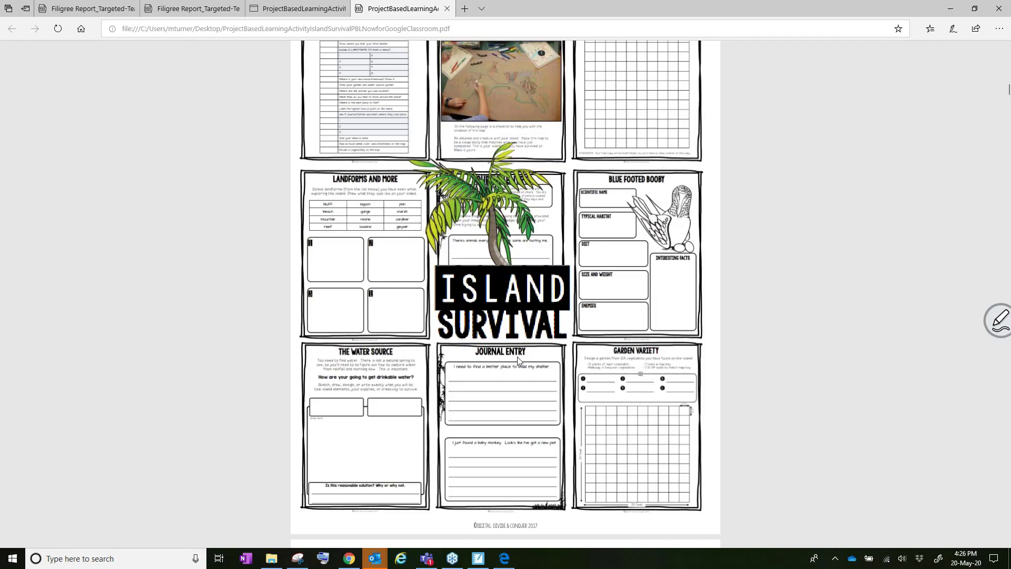
{"action": "scroll", "coordinate": [510, 356], "scroll_direction": "down", "scroll_amount": 13}
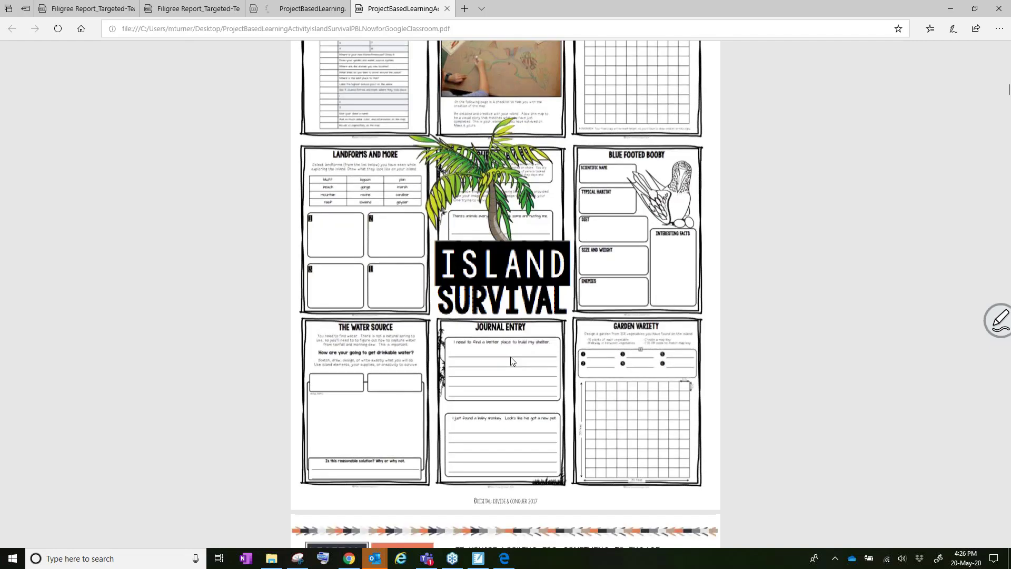
{"action": "scroll", "coordinate": [510, 367], "scroll_direction": "down", "scroll_amount": 10}
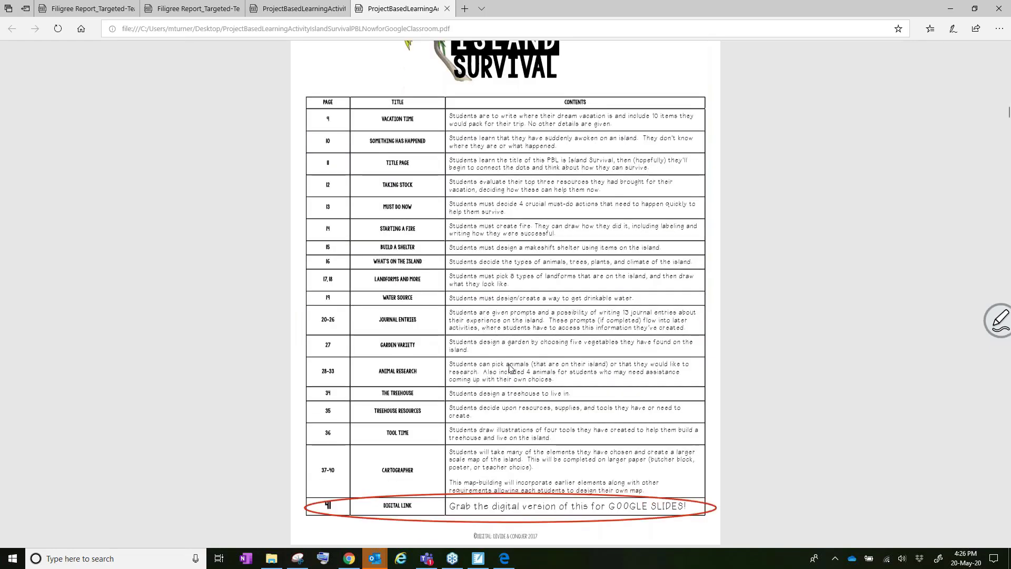
{"action": "scroll", "coordinate": [510, 369], "scroll_direction": "down", "scroll_amount": 15}
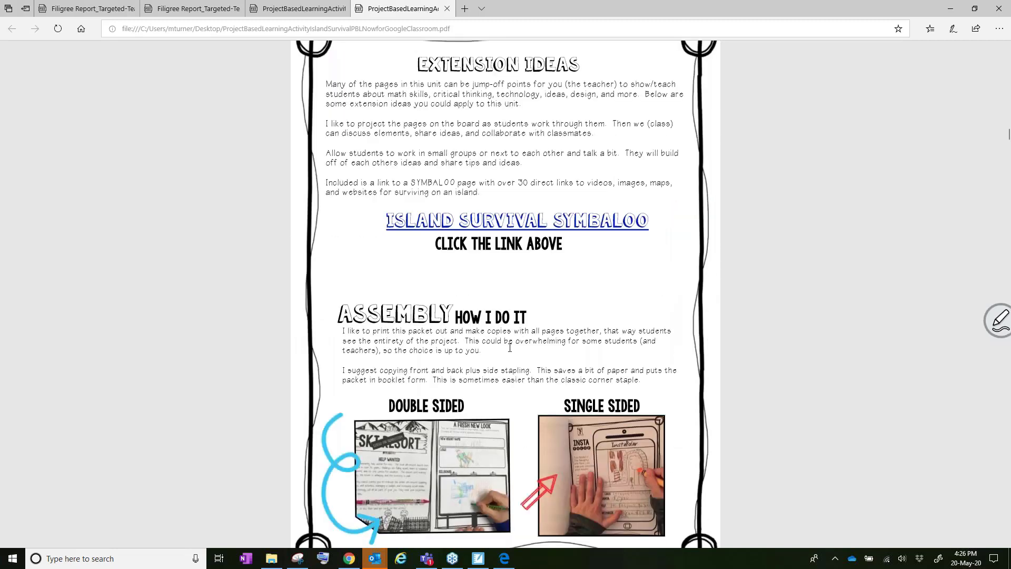
{"action": "scroll", "coordinate": [510, 348], "scroll_direction": "down", "scroll_amount": 15}
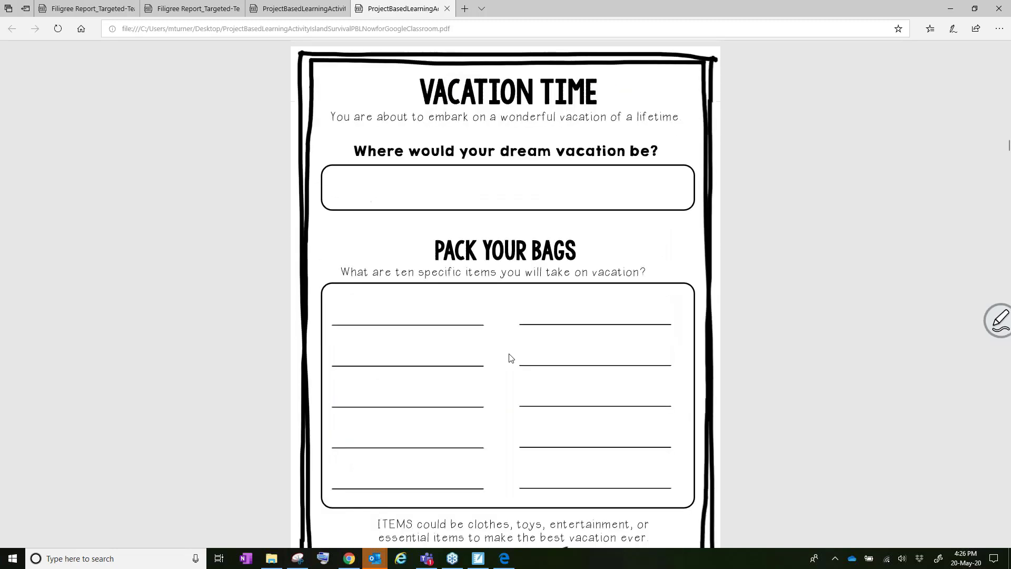
{"action": "scroll", "coordinate": [510, 358], "scroll_direction": "down", "scroll_amount": 20}
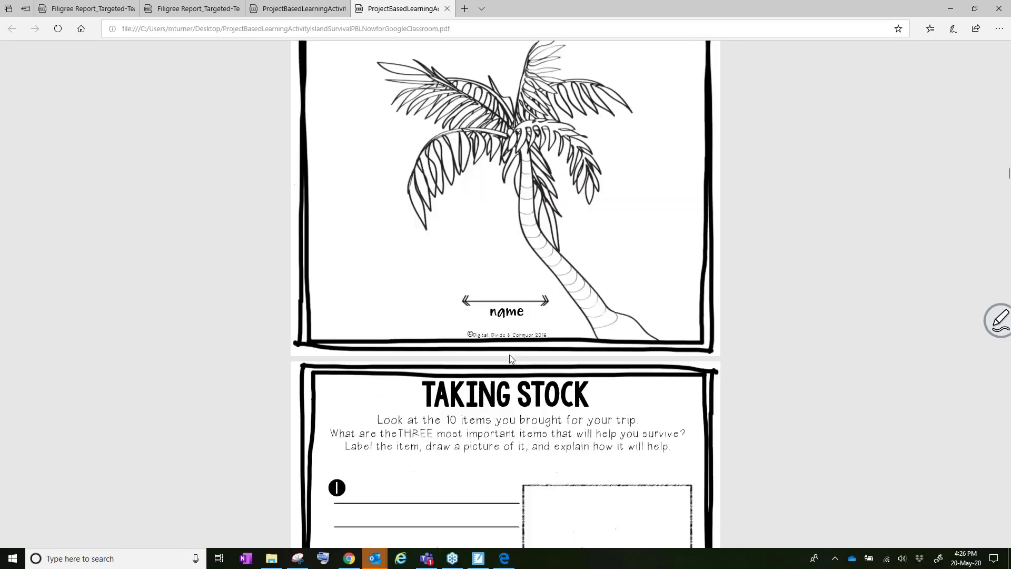
{"action": "scroll", "coordinate": [510, 358], "scroll_direction": "down", "scroll_amount": 20}
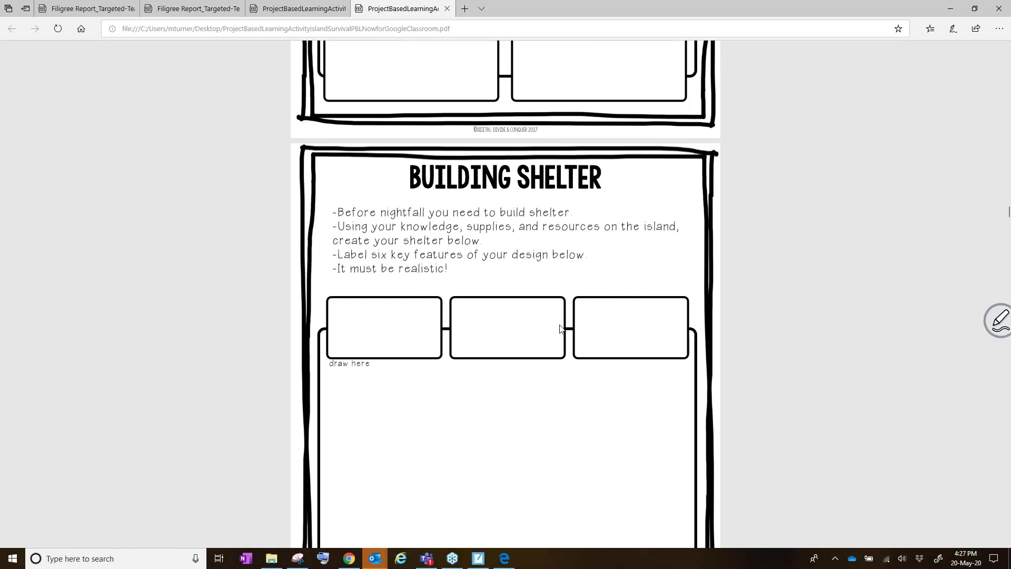
{"action": "scroll", "coordinate": [560, 331], "scroll_direction": "down", "scroll_amount": 1}
{"action": "scroll", "coordinate": [467, 345], "scroll_direction": "down", "scroll_amount": 7}
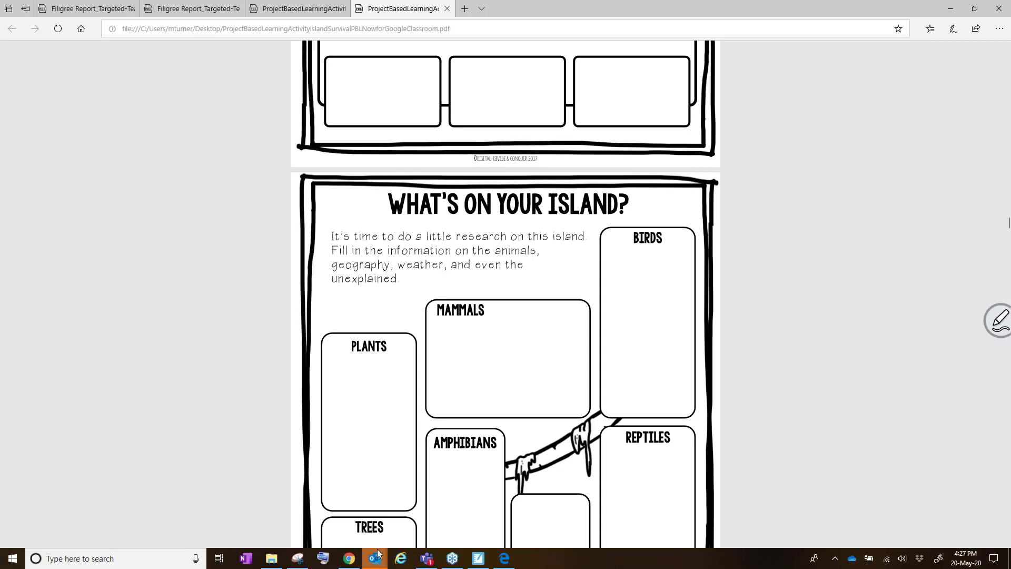
Step: Switch to Chrome, return to the lesson library and open the Copy of Island Survival PBL lesson for editing
{"action": "left_click", "coordinate": [349, 558]}
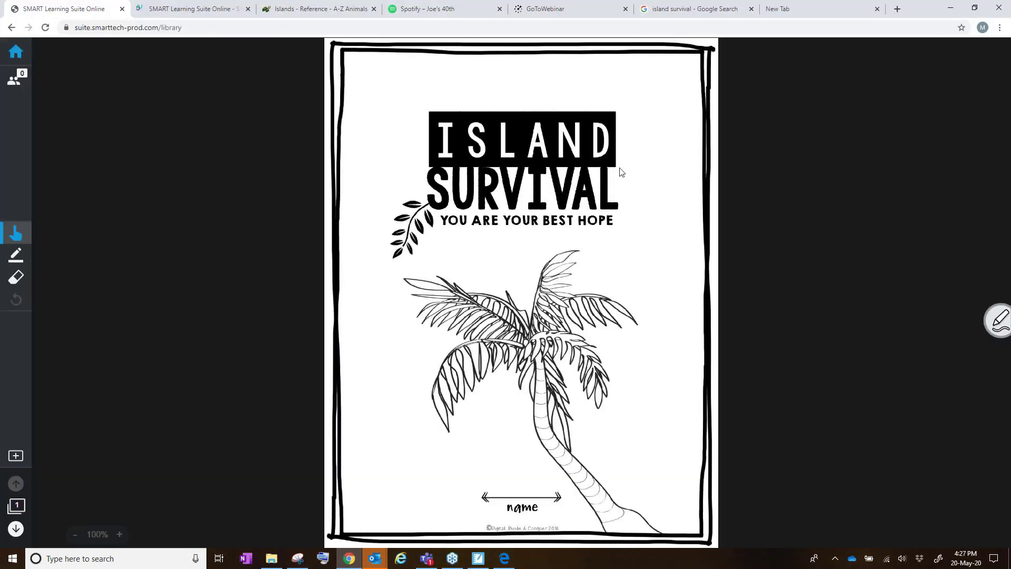
{"action": "left_click", "coordinate": [16, 51]}
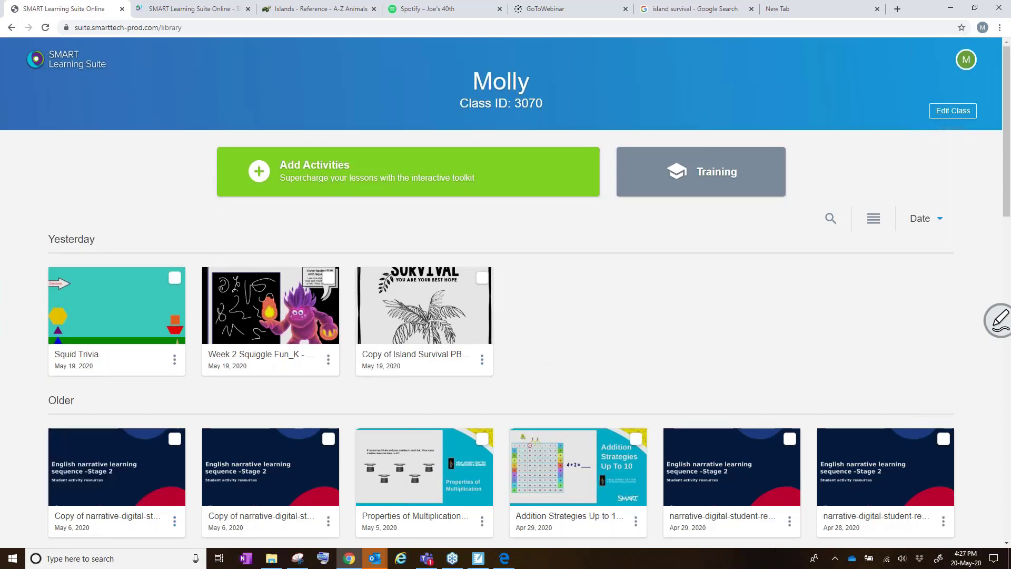
{"action": "mouse_move", "coordinate": [416, 310]}
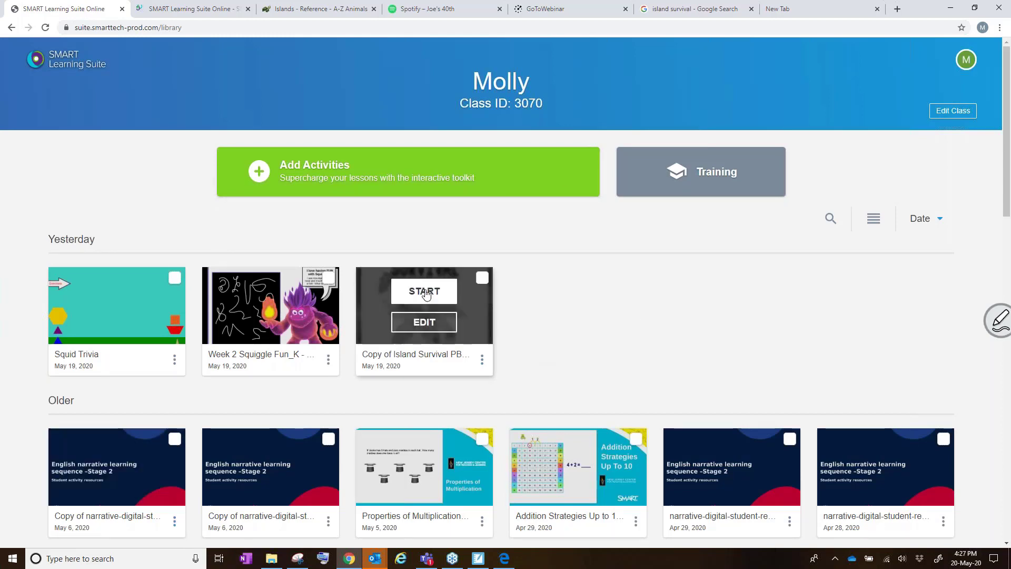
{"action": "left_click", "coordinate": [419, 325]}
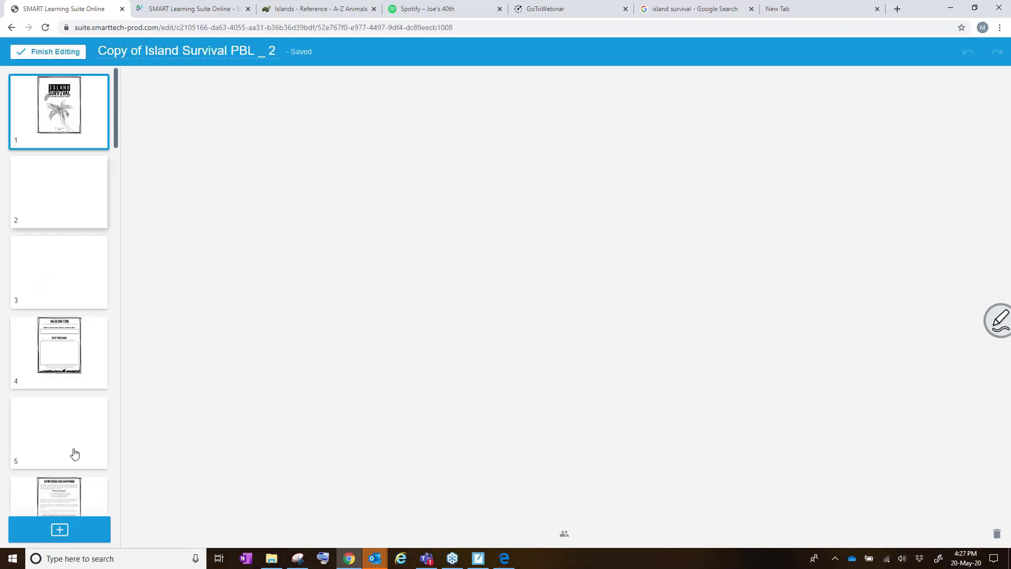
Step: Look over the first pages of the Copy of Island Survival PBL lesson and finish editing
{"action": "scroll", "coordinate": [45, 354], "scroll_direction": "down", "scroll_amount": 10}
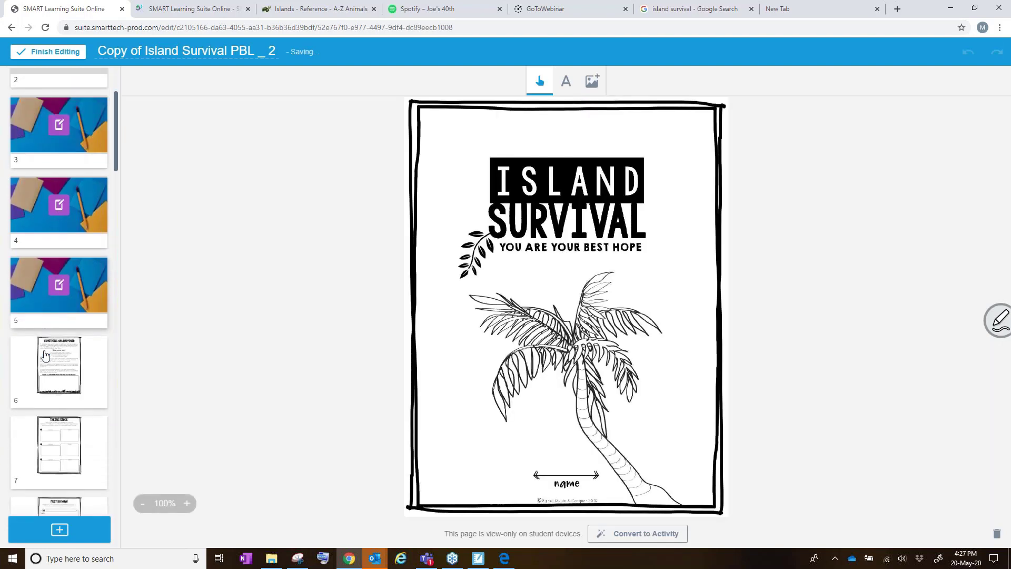
{"action": "scroll", "coordinate": [63, 416], "scroll_direction": "up", "scroll_amount": 9}
{"action": "scroll", "coordinate": [63, 416], "scroll_direction": "up", "scroll_amount": 1}
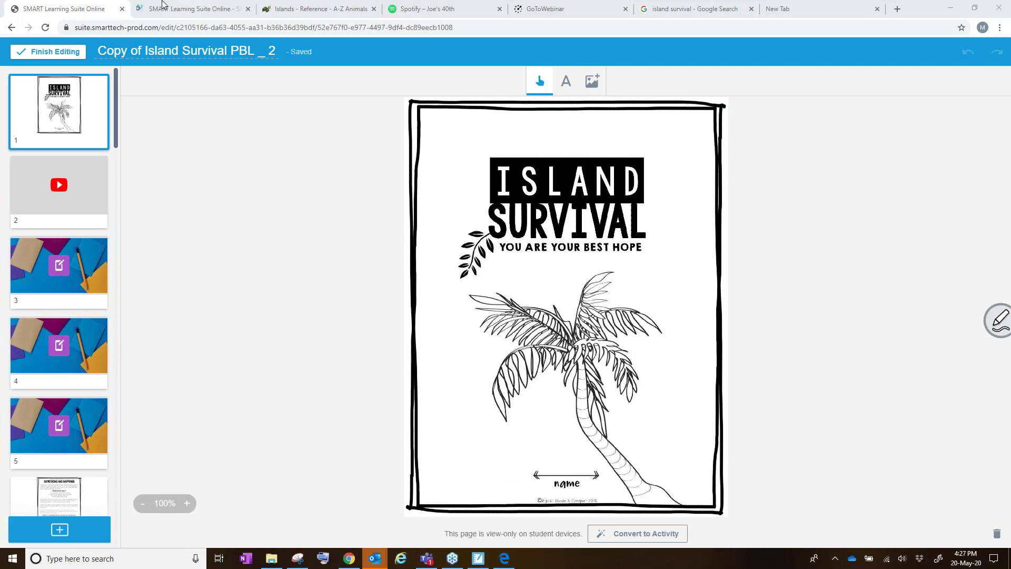
{"action": "left_click", "coordinate": [53, 52]}
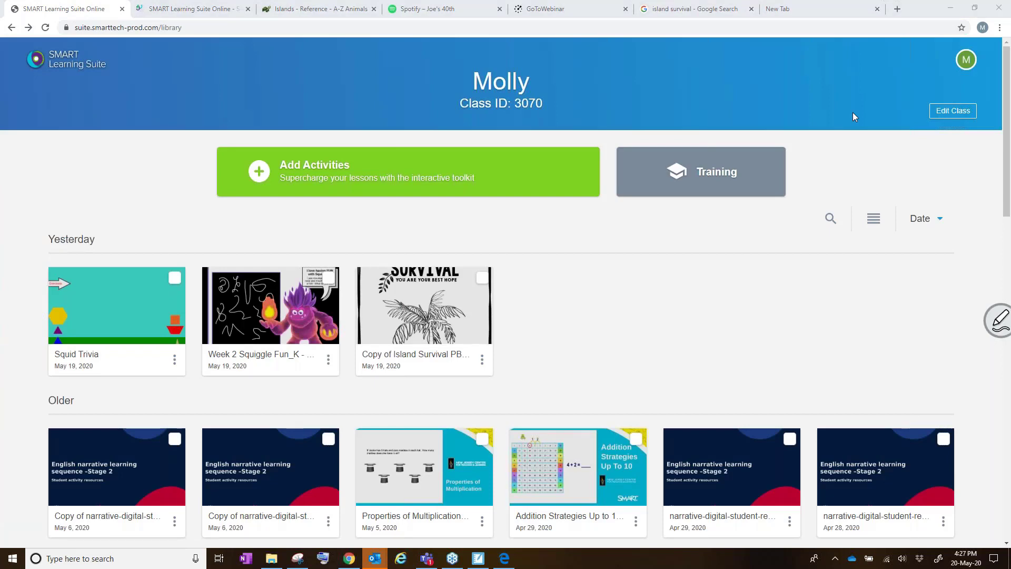
Step: Look over the lesson library, switch to SMART Notebook and return to the Title Page of the Inspire Notebook PBL file
{"action": "scroll", "coordinate": [679, 320], "scroll_direction": "down", "scroll_amount": 1}
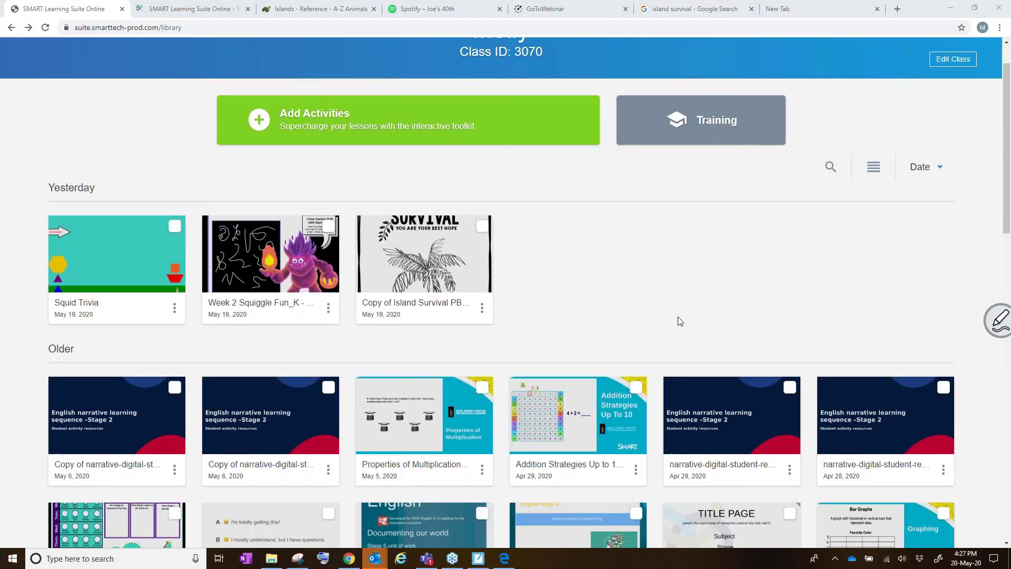
{"action": "scroll", "coordinate": [679, 321], "scroll_direction": "down", "scroll_amount": 3}
{"action": "scroll", "coordinate": [679, 321], "scroll_direction": "down", "scroll_amount": 4}
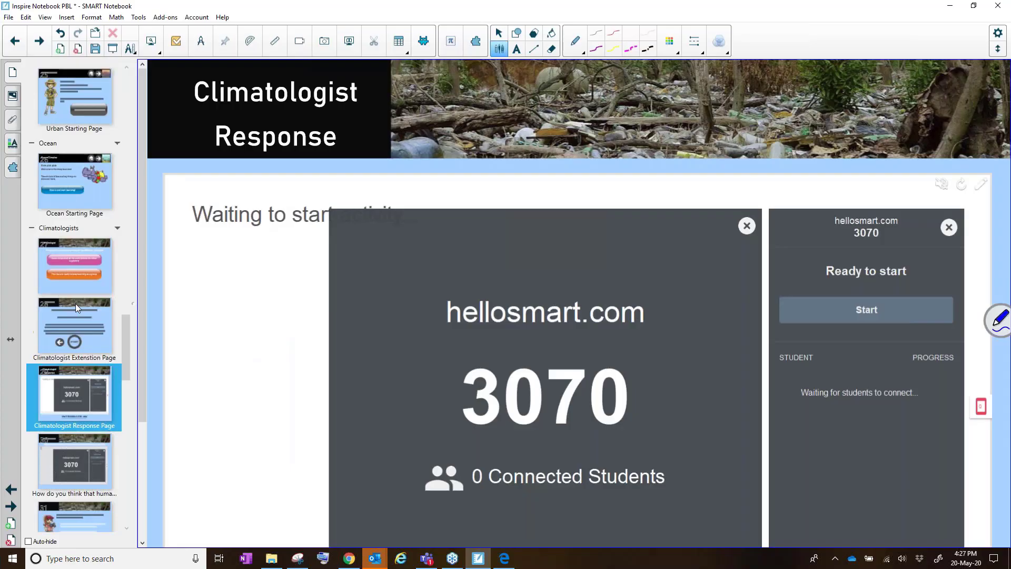
{"action": "scroll", "coordinate": [75, 304], "scroll_direction": "up", "scroll_amount": 6}
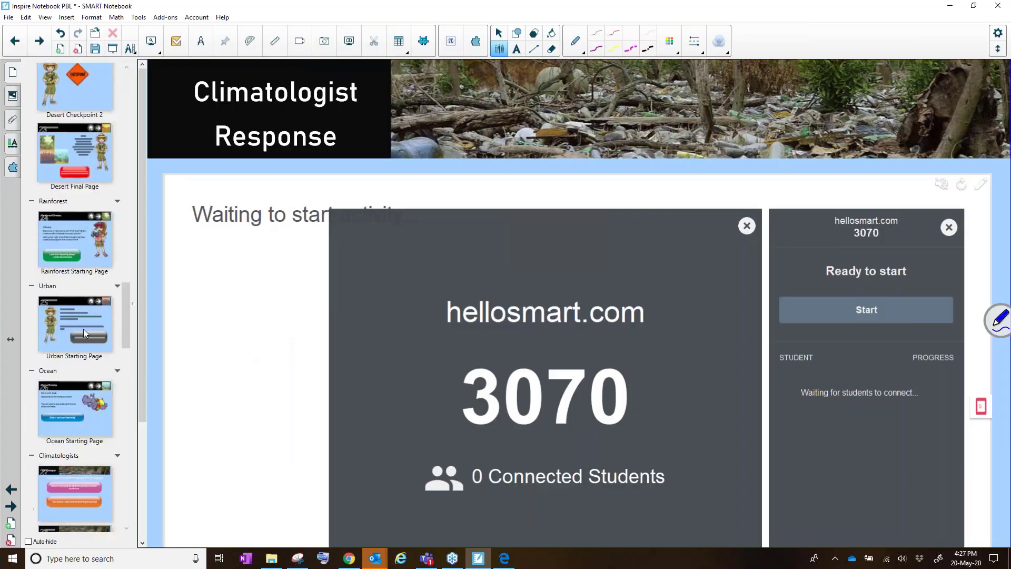
{"action": "left_click_drag", "start_coordinate": [128, 282], "coordinate": [120, 46]}
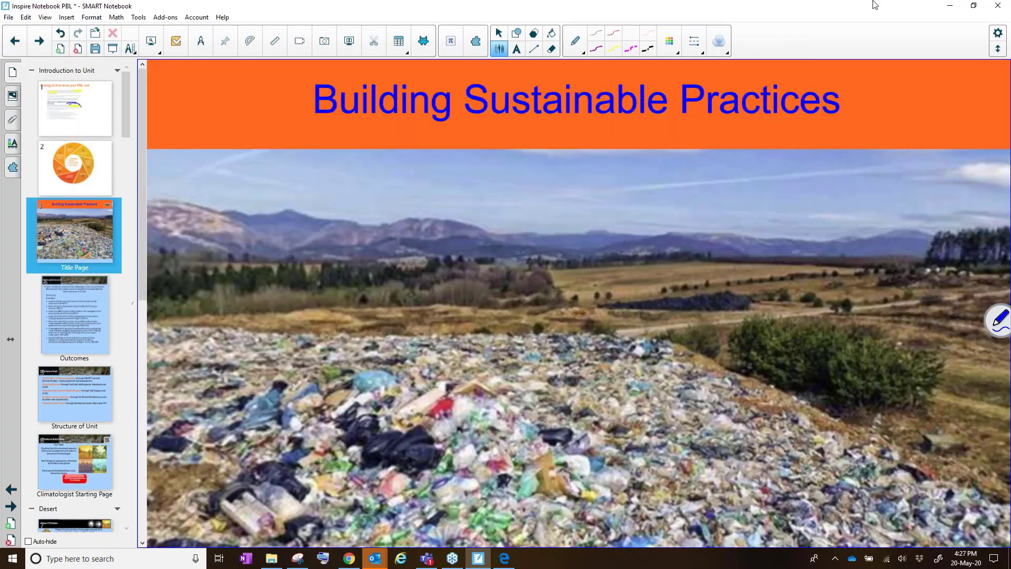
Step: Show the Outcomes page in SMART Notebook, switch to Chrome and return to the beginning of the lesson library
{"action": "key", "text": "Page_Down"}
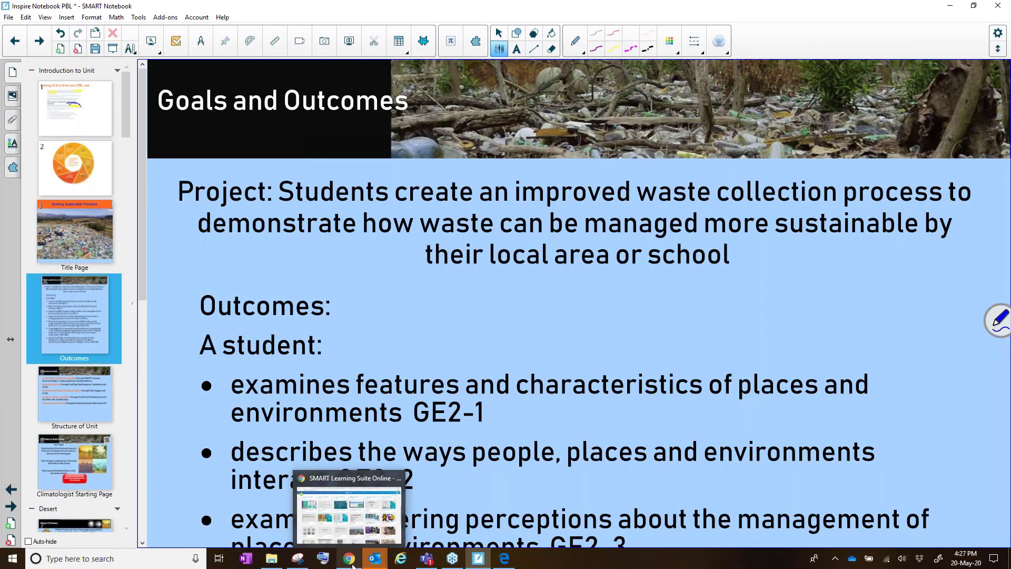
{"action": "left_click", "coordinate": [353, 565]}
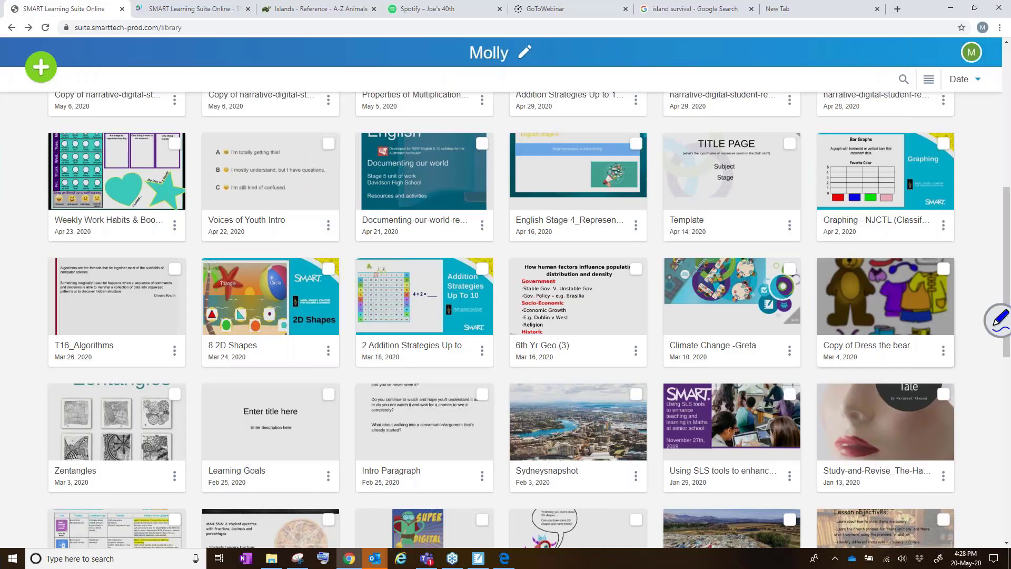
{"action": "left_click_drag", "start_coordinate": [1006, 258], "coordinate": [1001, 31]}
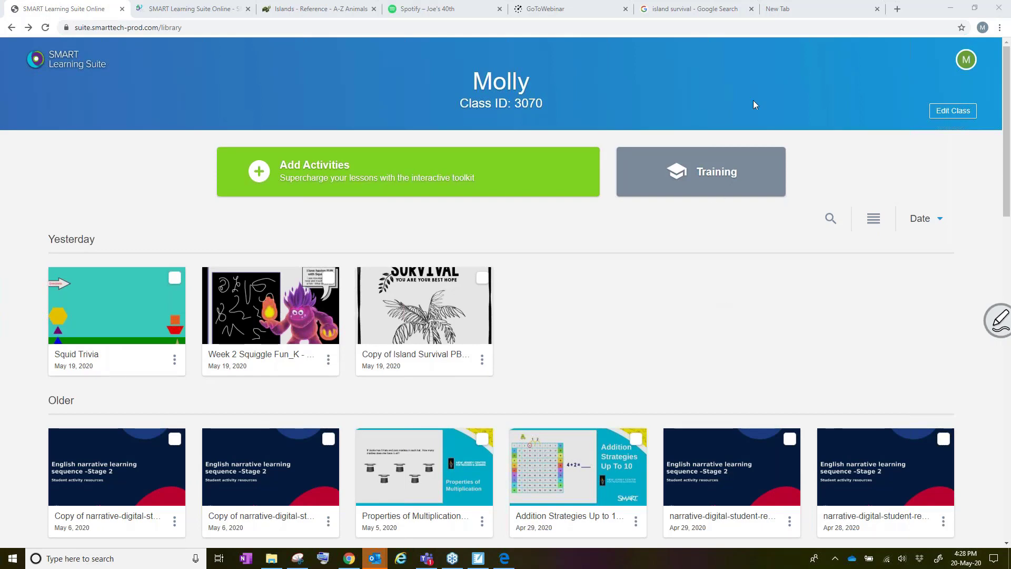
Step: Open the Copy of Island Survival PBL lesson for editing, look through its page thumbnails and finish editing
{"action": "mouse_move", "coordinate": [457, 337]}
{"action": "mouse_move", "coordinate": [453, 311]}
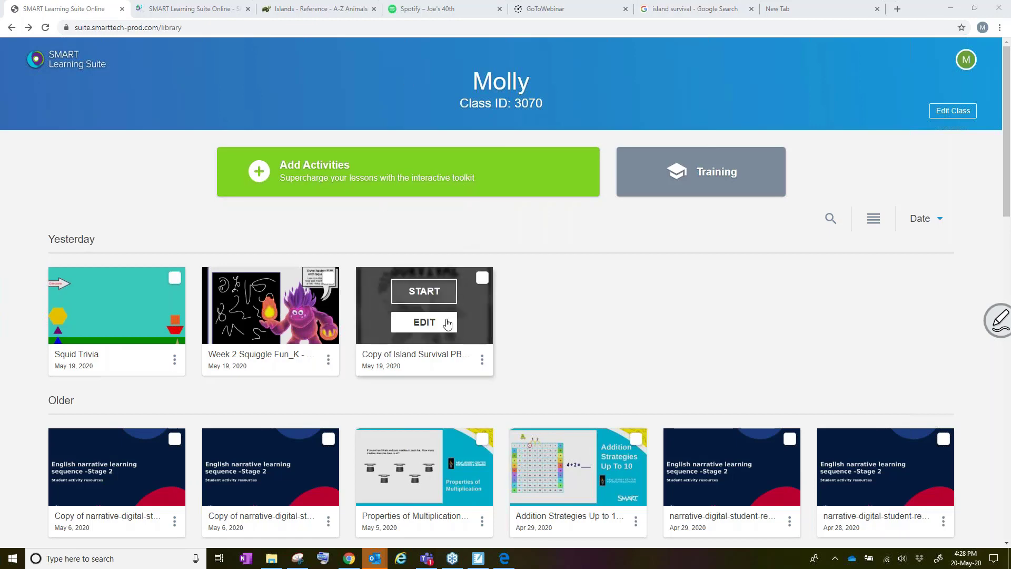
{"action": "left_click", "coordinate": [447, 323]}
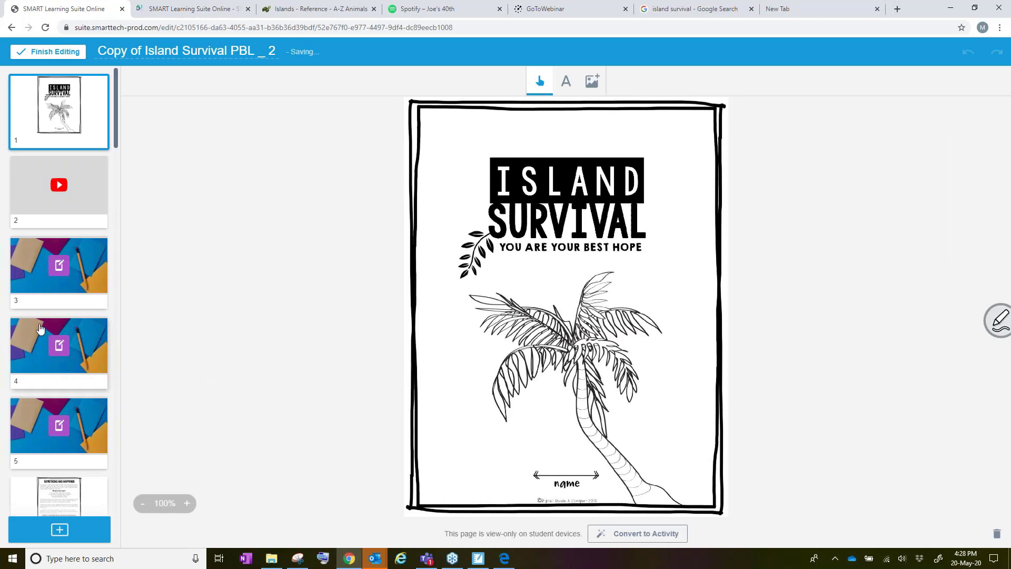
{"action": "scroll", "coordinate": [39, 332], "scroll_direction": "down", "scroll_amount": 3}
{"action": "scroll", "coordinate": [40, 331], "scroll_direction": "down", "scroll_amount": 20}
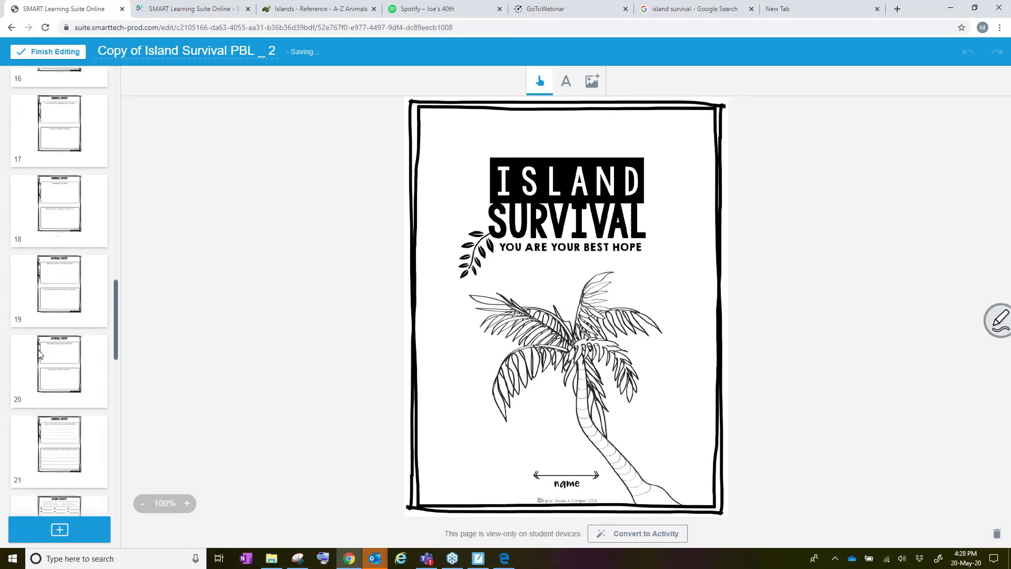
{"action": "scroll", "coordinate": [39, 354], "scroll_direction": "up", "scroll_amount": 20}
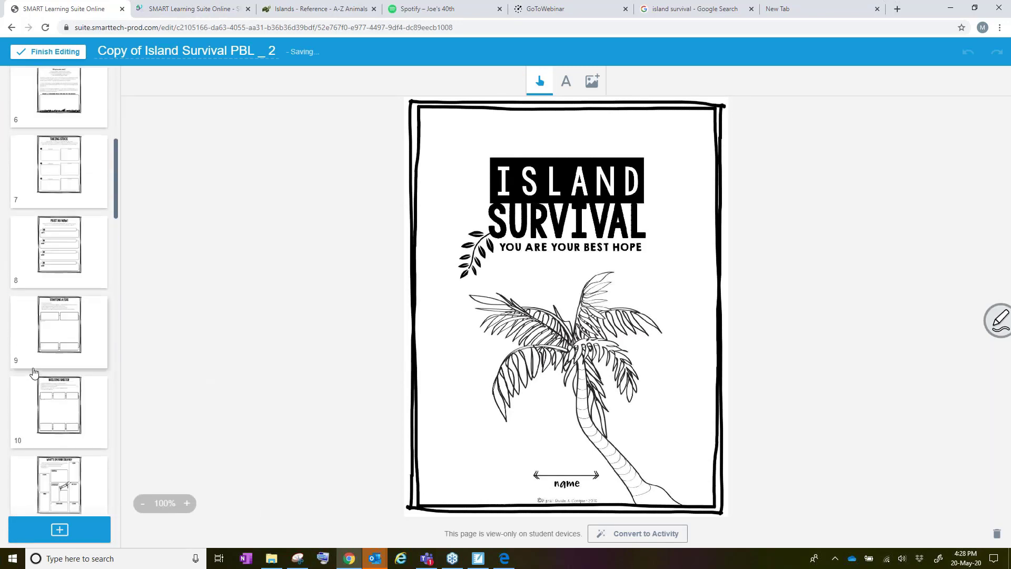
{"action": "scroll", "coordinate": [36, 355], "scroll_direction": "up", "scroll_amount": 1}
{"action": "left_click", "coordinate": [54, 56]}
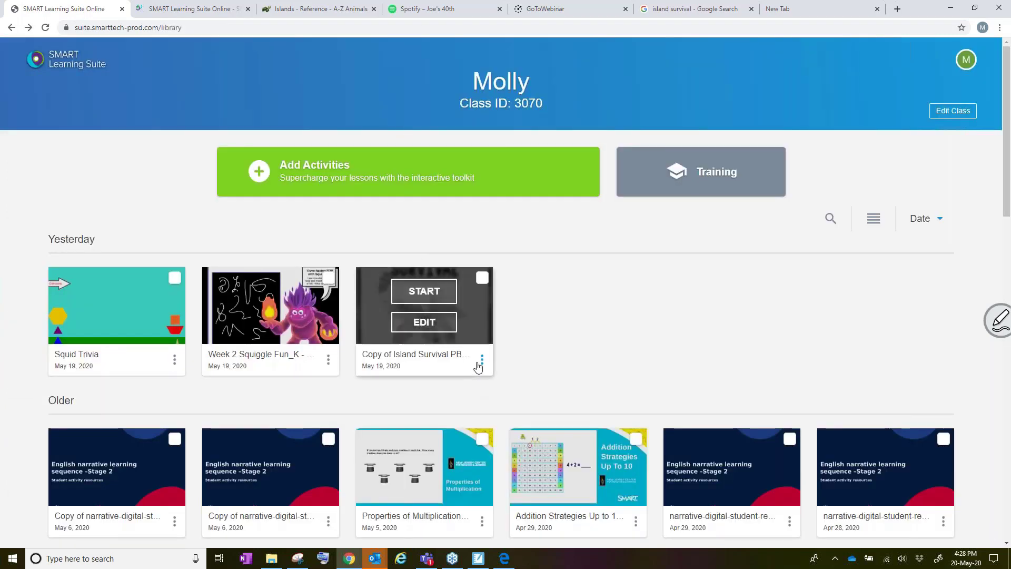
Step: View the teacher and student share link options of the Copy of Island Survival PBL lesson and close them
{"action": "left_click", "coordinate": [482, 360]}
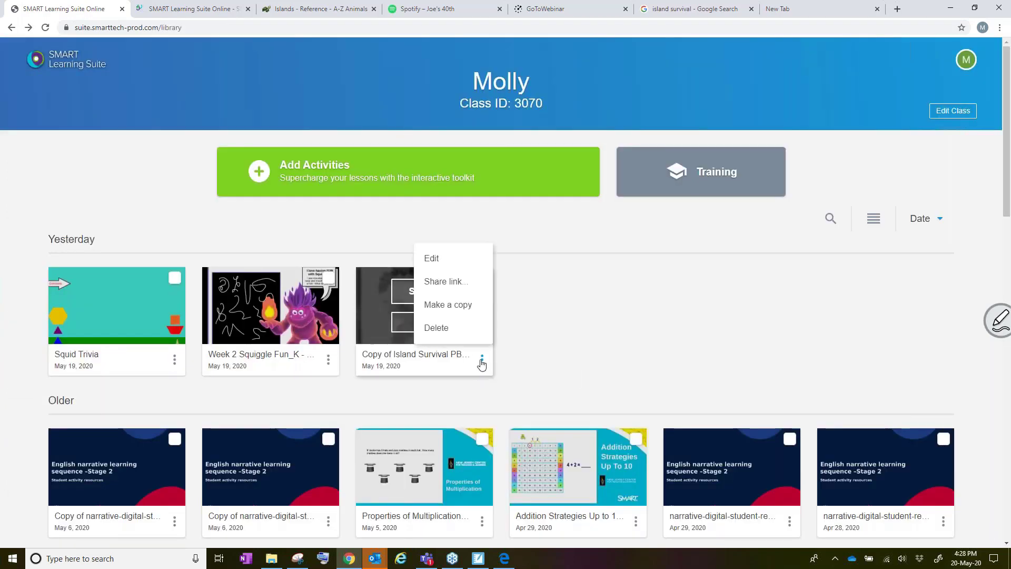
{"action": "left_click", "coordinate": [447, 283]}
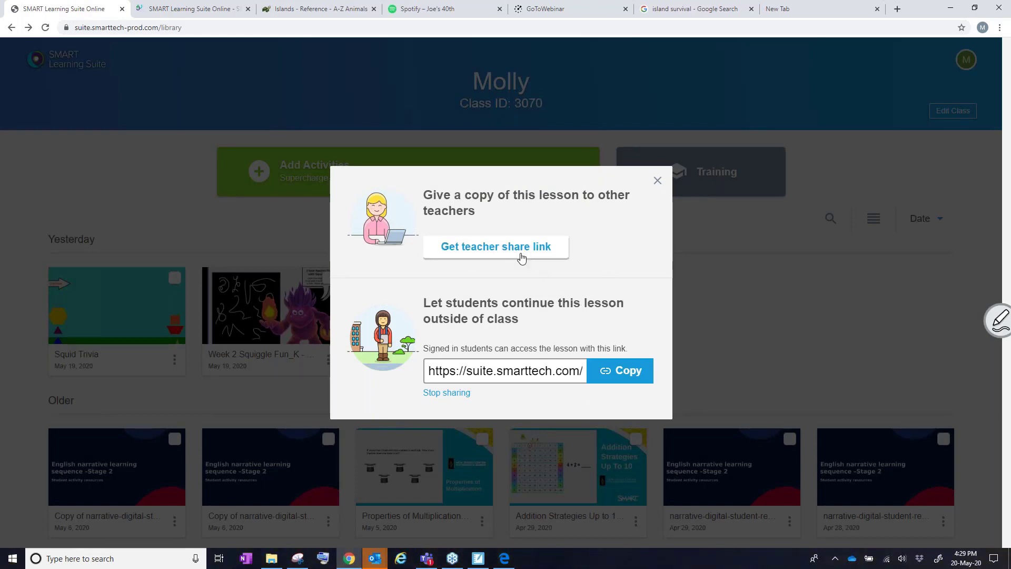
{"action": "left_click", "coordinate": [658, 183]}
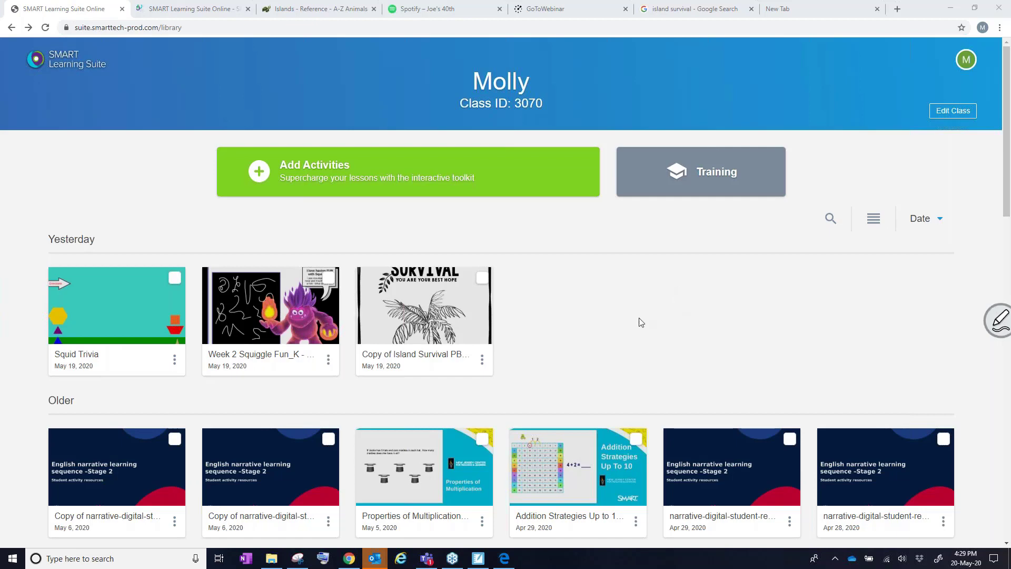
Step: Look over the lesson library, switch to SMART Notebook and open the Desert Fill in the Blank page
{"action": "scroll", "coordinate": [641, 322], "scroll_direction": "down", "scroll_amount": 1}
{"action": "scroll", "coordinate": [641, 322], "scroll_direction": "down", "scroll_amount": 2}
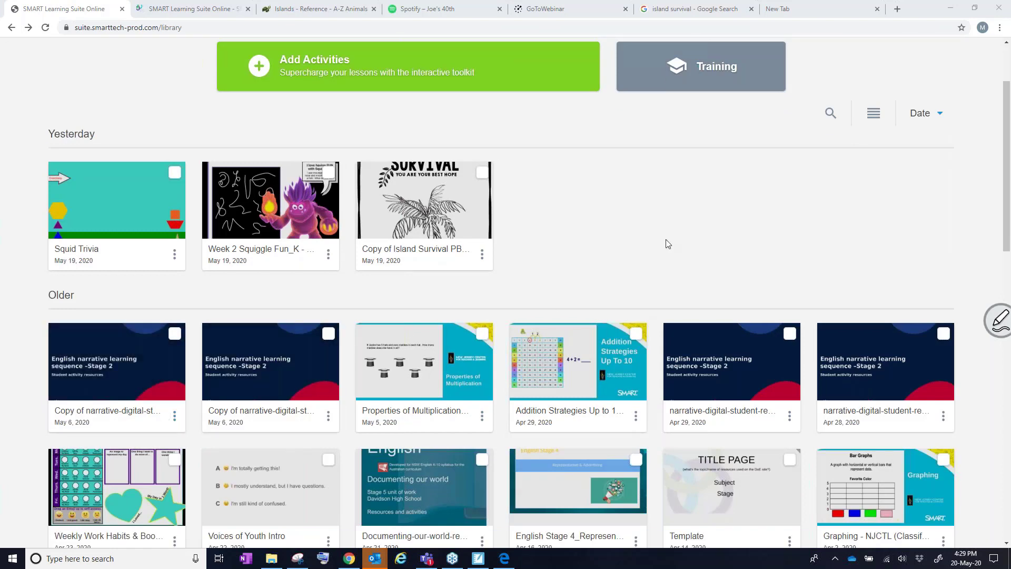
{"action": "scroll", "coordinate": [668, 244], "scroll_direction": "up", "scroll_amount": 2}
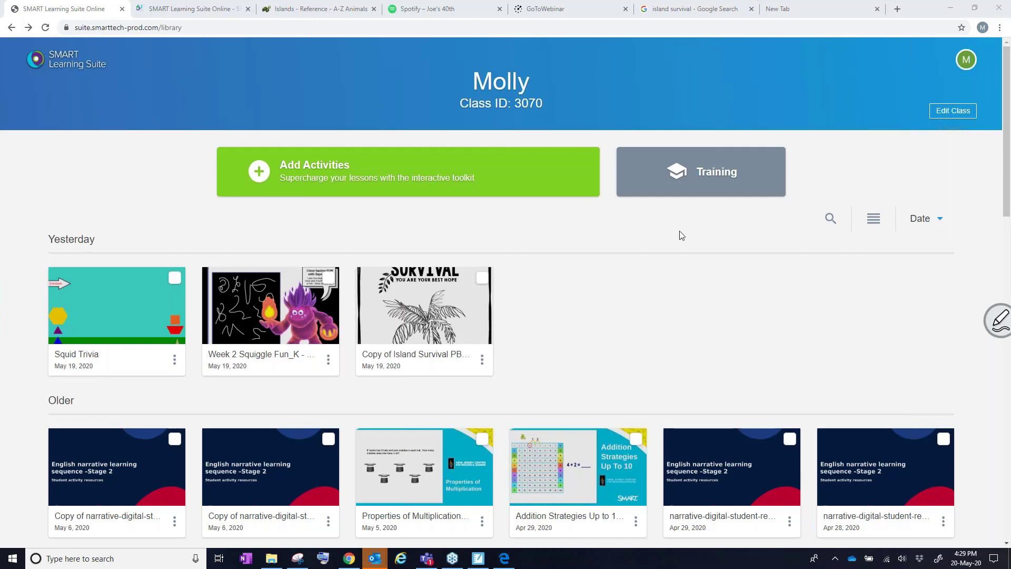
{"action": "left_click", "coordinate": [479, 558]}
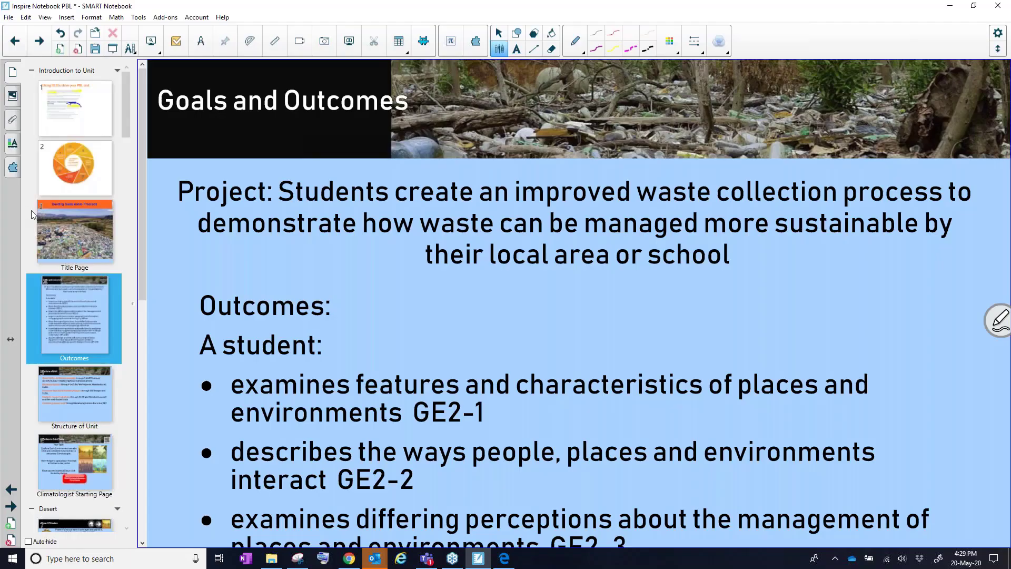
{"action": "scroll", "coordinate": [59, 266], "scroll_direction": "down", "scroll_amount": 6}
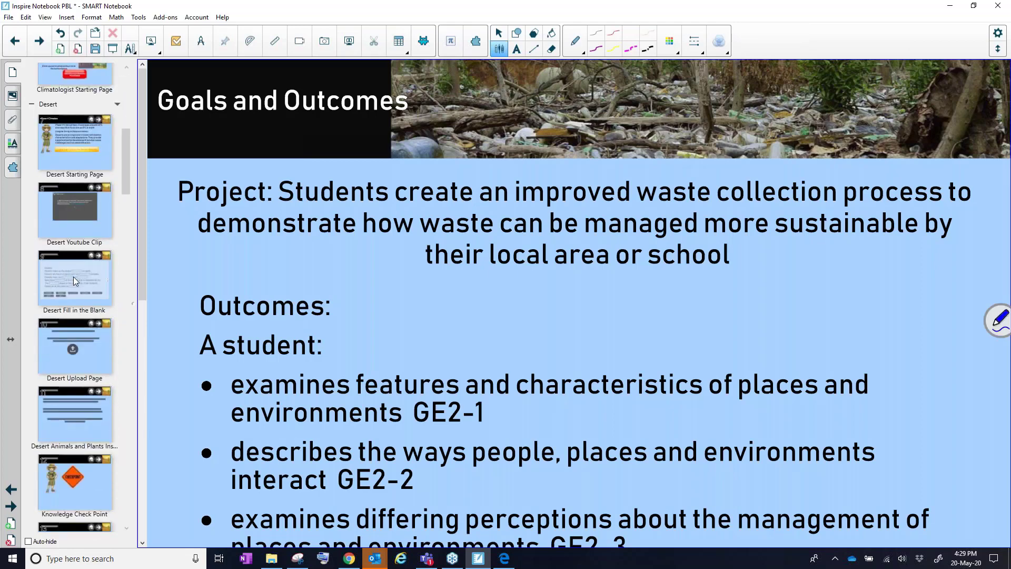
{"action": "left_click", "coordinate": [76, 277]}
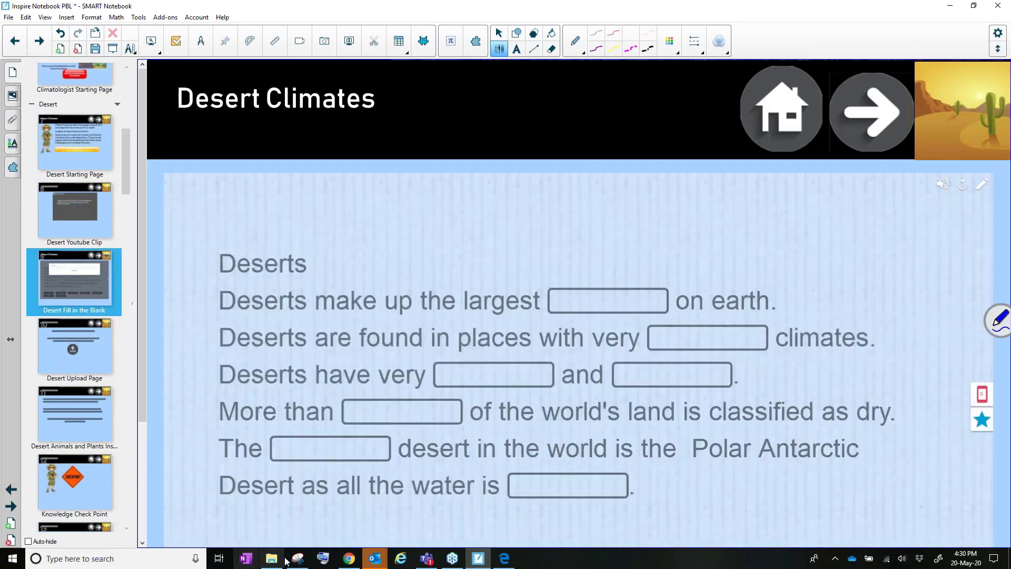
Step: Switch to Chrome, view the Add Activities content choices and the Island Survival lesson's options, and dismiss both
{"action": "left_click", "coordinate": [352, 563]}
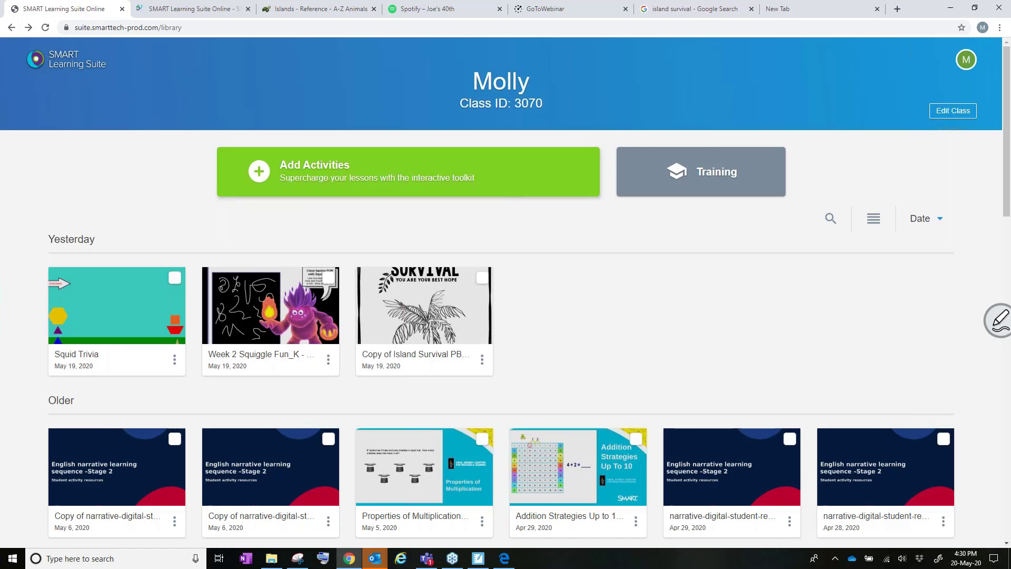
{"action": "left_click", "coordinate": [338, 180]}
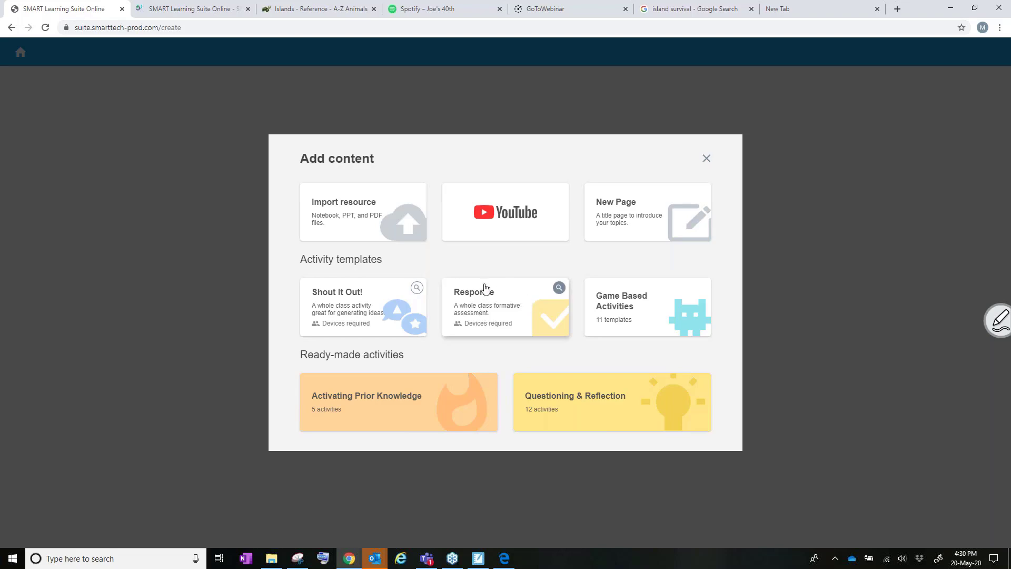
{"action": "left_click", "coordinate": [706, 160]}
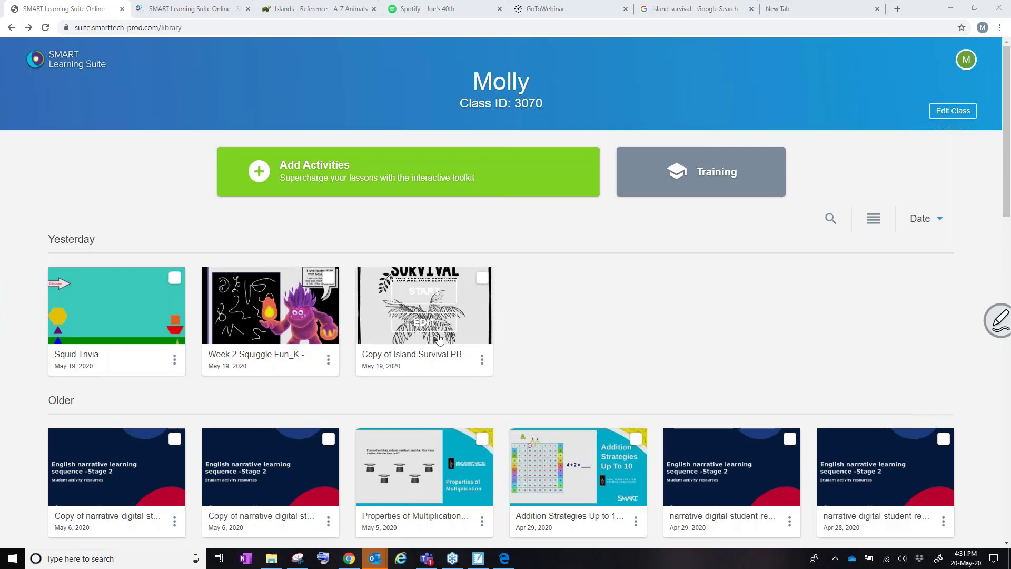
{"action": "left_click", "coordinate": [481, 359]}
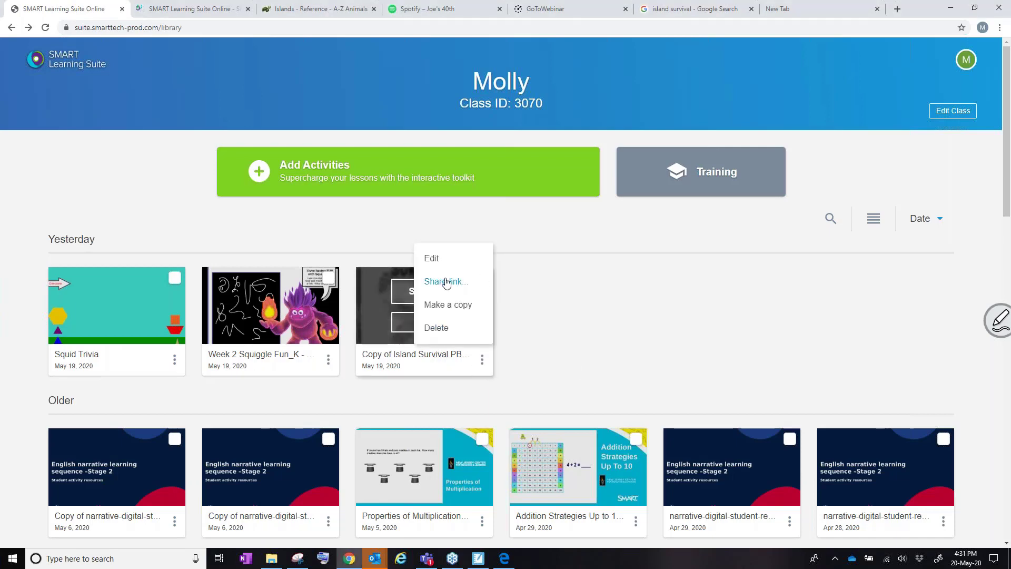
{"action": "left_click", "coordinate": [597, 308]}
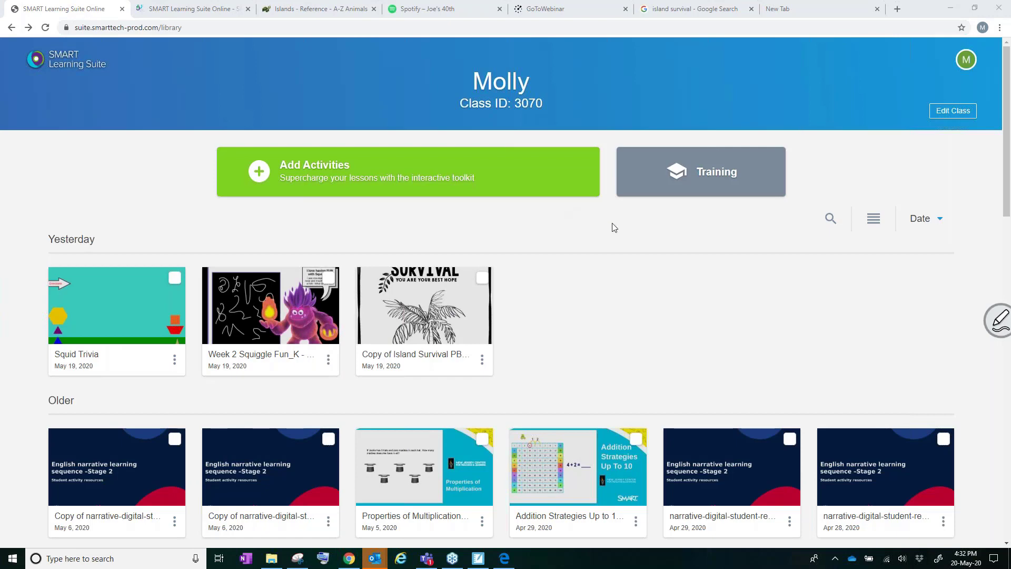
Step: Open the SMART Learning Suite Online Training page, read its sections through Launch a lesson and return to the lesson library
{"action": "left_click", "coordinate": [693, 180]}
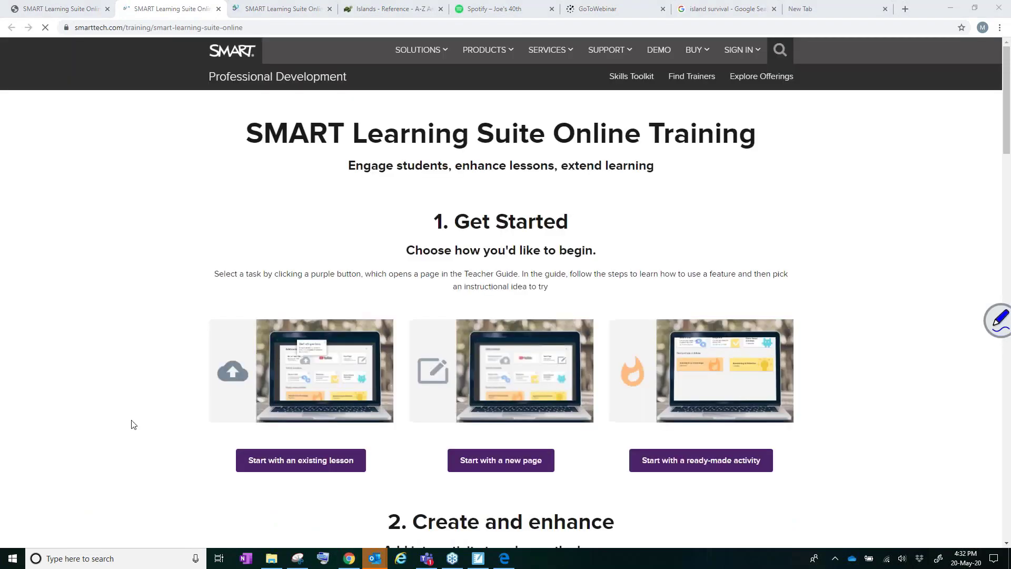
{"action": "scroll", "coordinate": [142, 434], "scroll_direction": "down", "scroll_amount": 6}
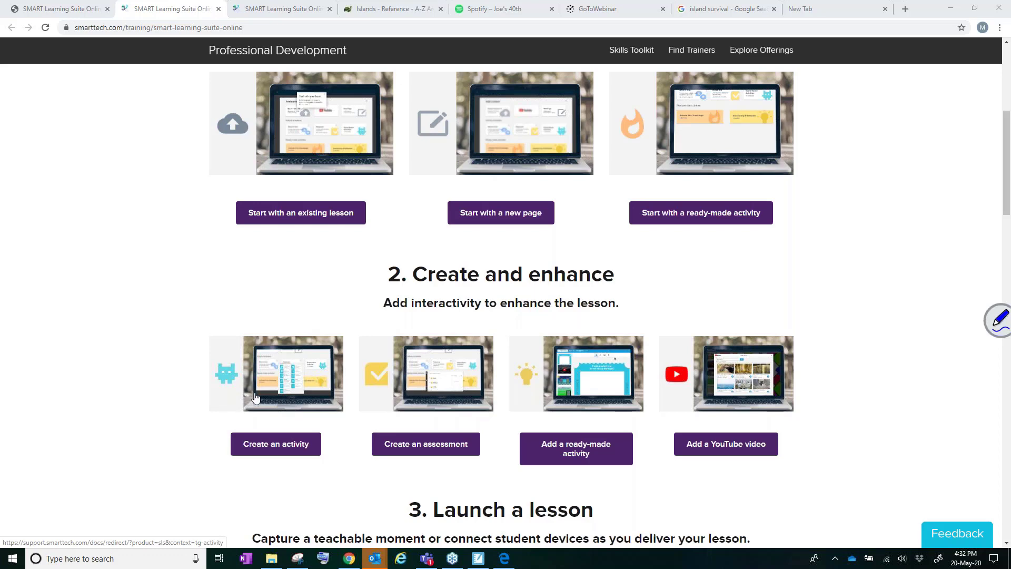
{"action": "scroll", "coordinate": [261, 387], "scroll_direction": "down", "scroll_amount": 3}
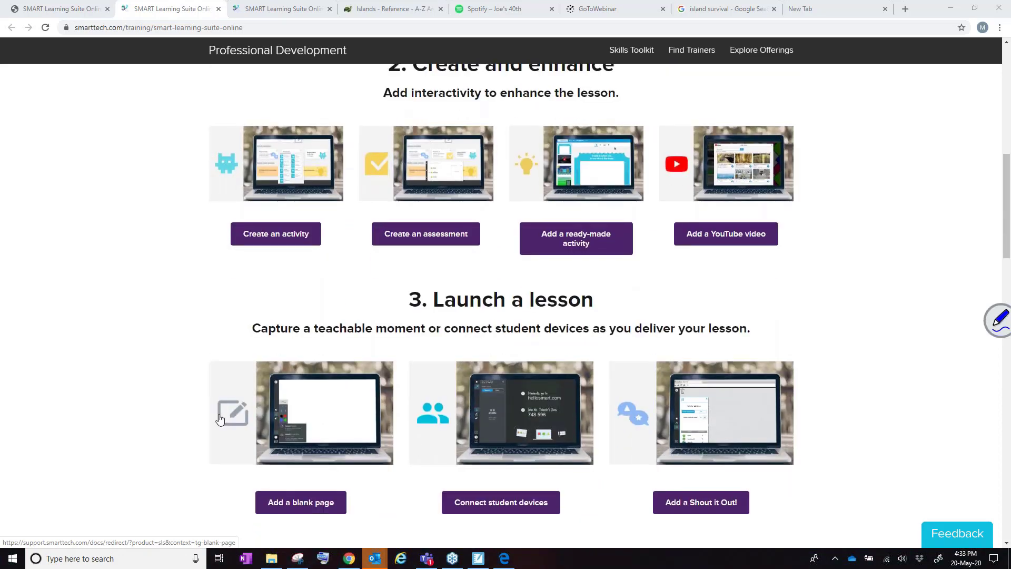
{"action": "scroll", "coordinate": [502, 305], "scroll_direction": "up", "scroll_amount": 3}
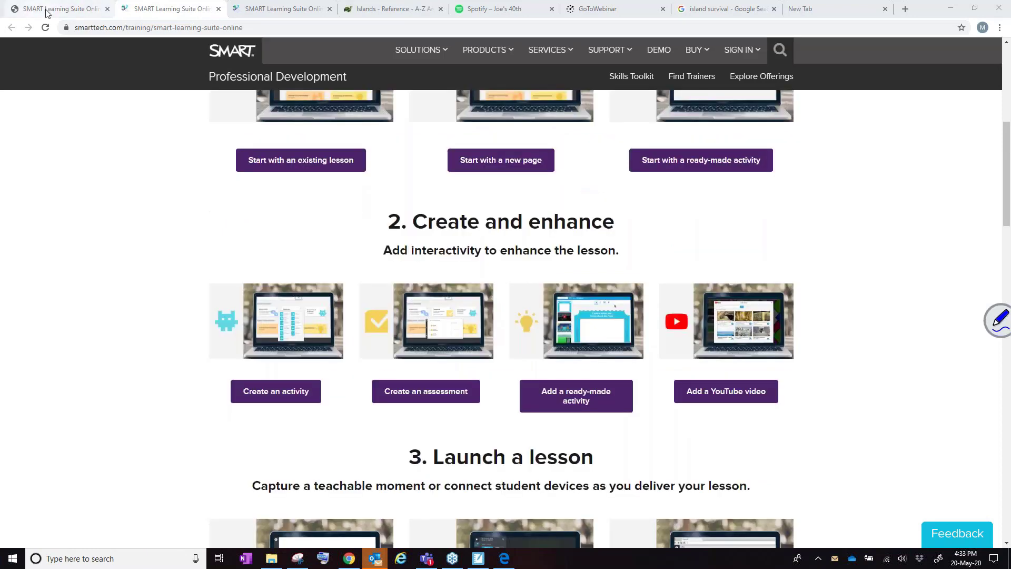
{"action": "left_click", "coordinate": [46, 12]}
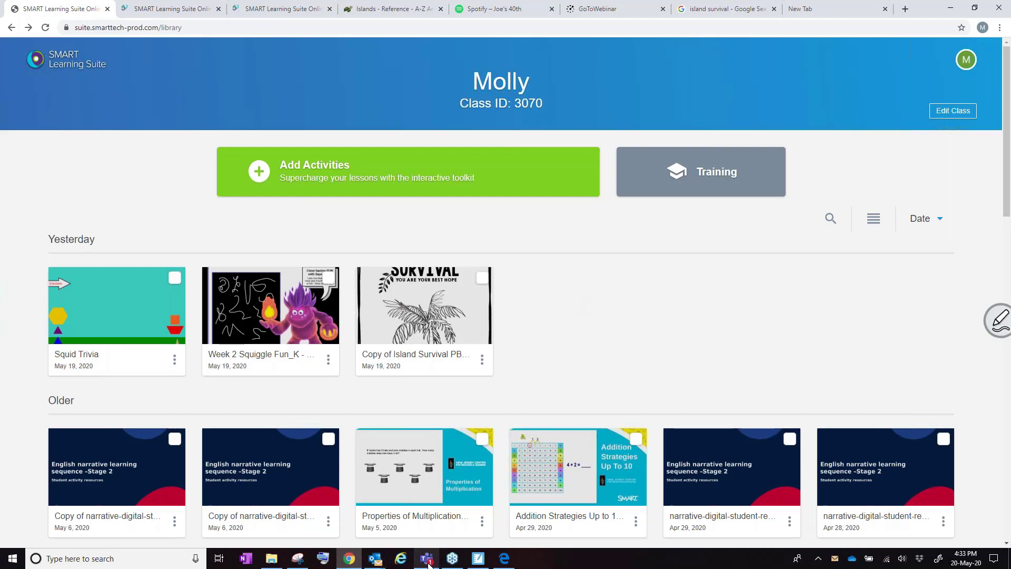
Step: Switch to PowerPoint and go through the Ed2Ed Webinar series Term 2 Moderator slides from slide 7 to slide 10
{"action": "mouse_move", "coordinate": [428, 563]}
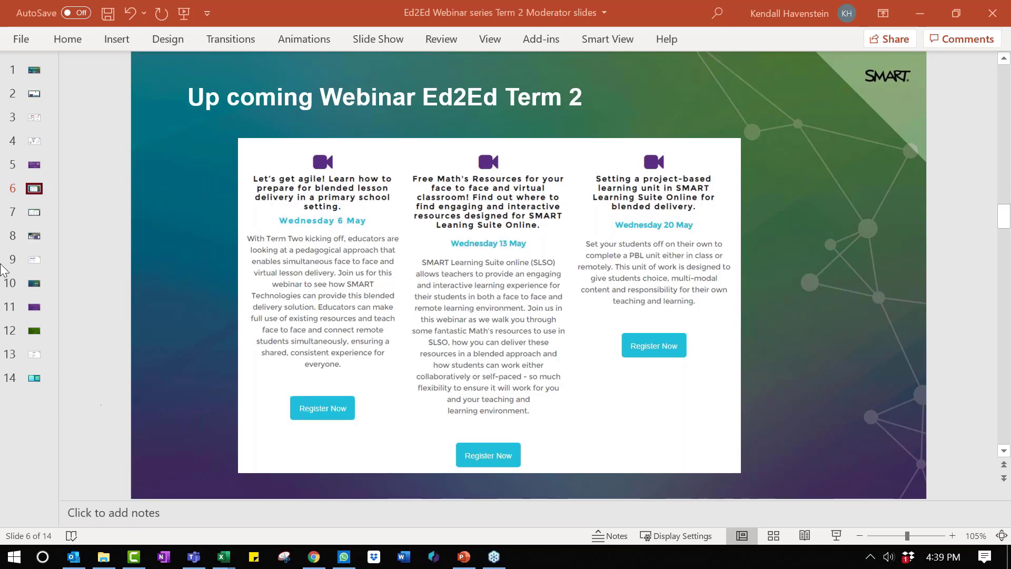
{"action": "left_click", "coordinate": [34, 214]}
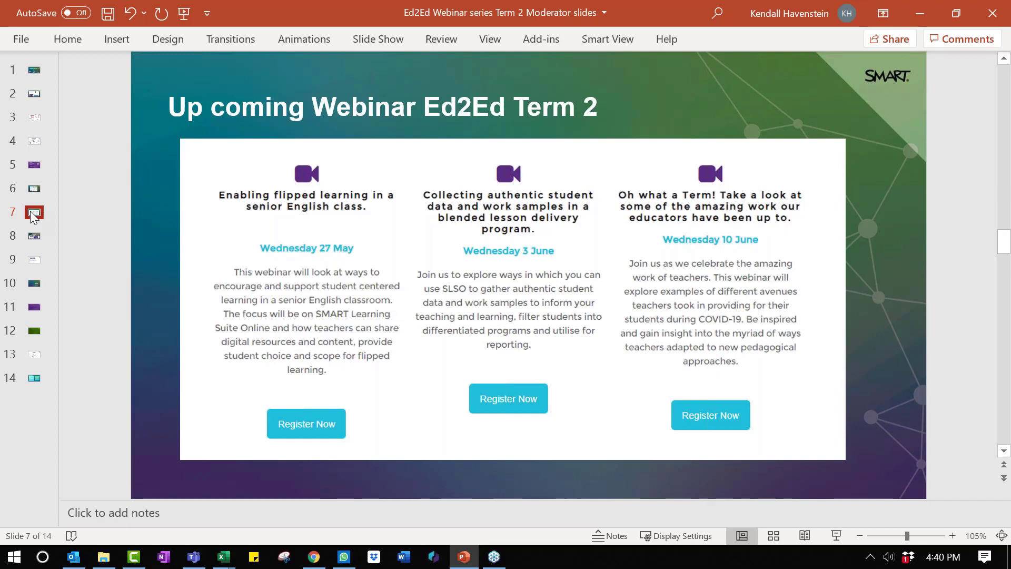
{"action": "left_click", "coordinate": [37, 238]}
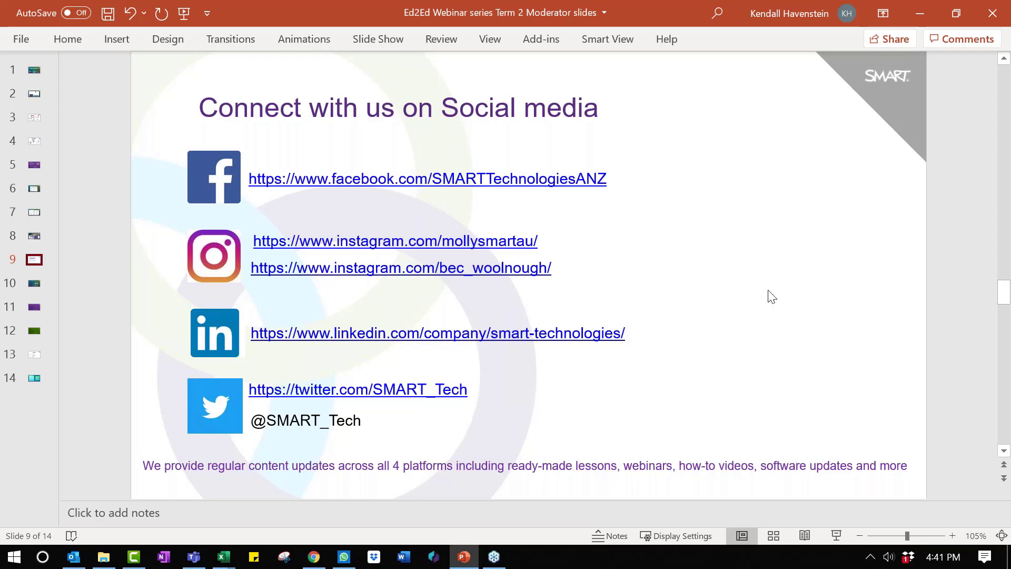
{"action": "left_click", "coordinate": [32, 284]}
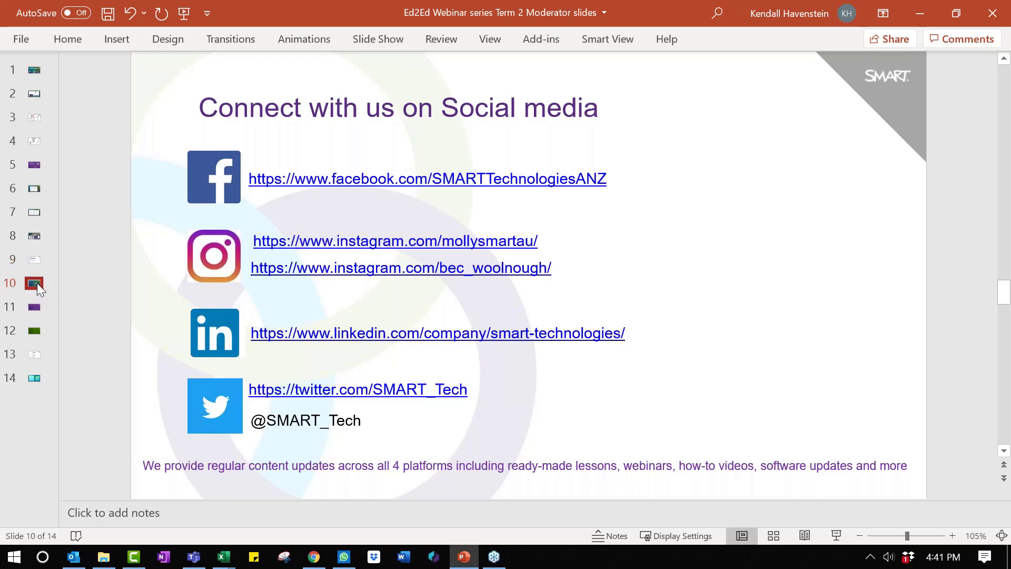